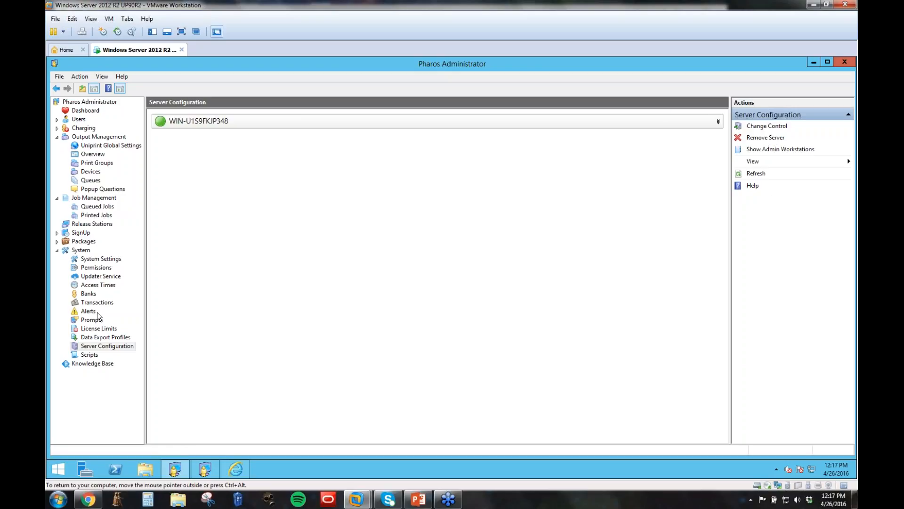
# Examine the general system settings, and view the list of user accounts.
pyautogui.click(109, 346)
pyautogui.click(113, 260)
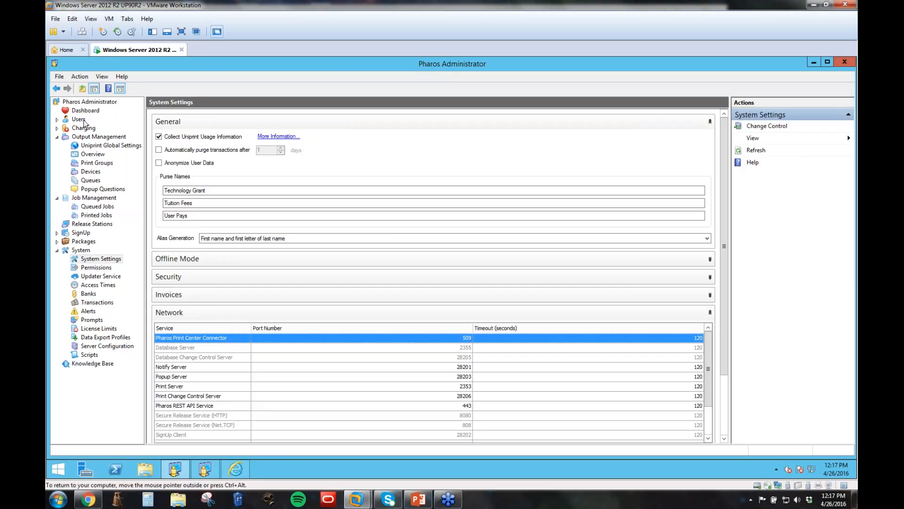
pyautogui.click(57, 120)
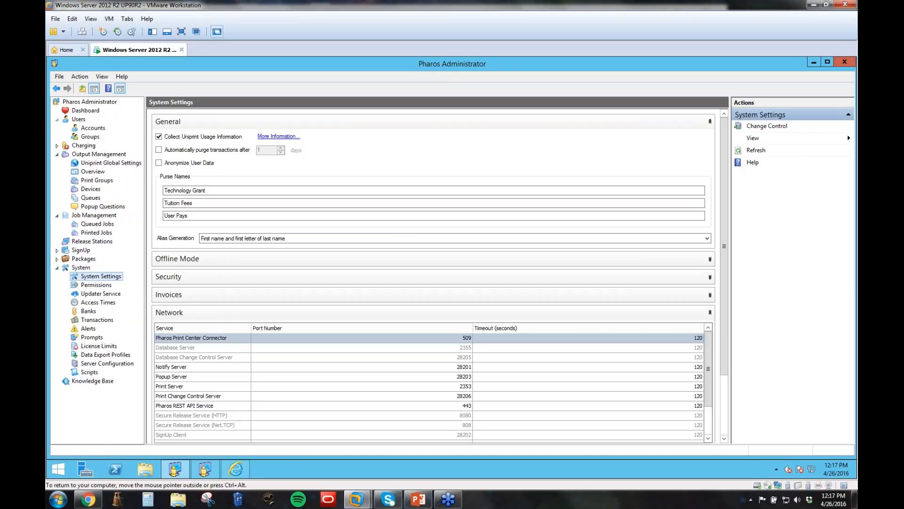
pyautogui.click(98, 132)
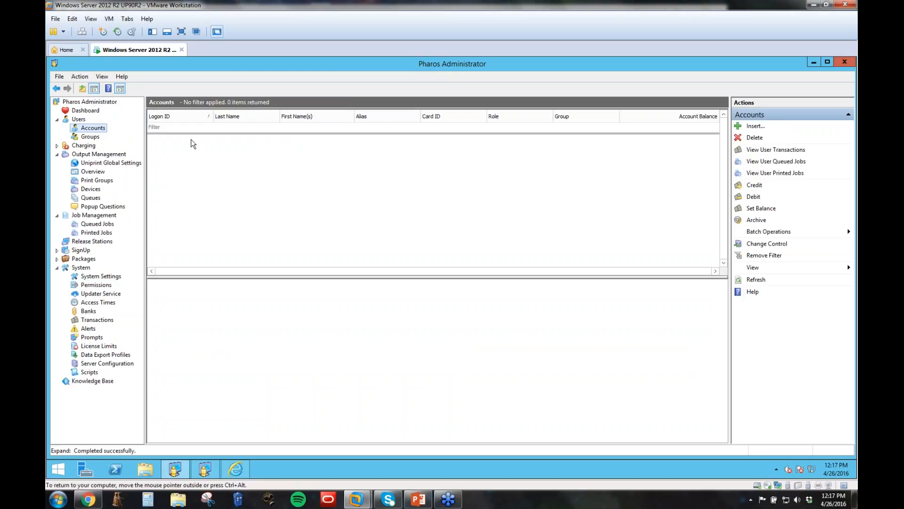
pyautogui.click(192, 140)
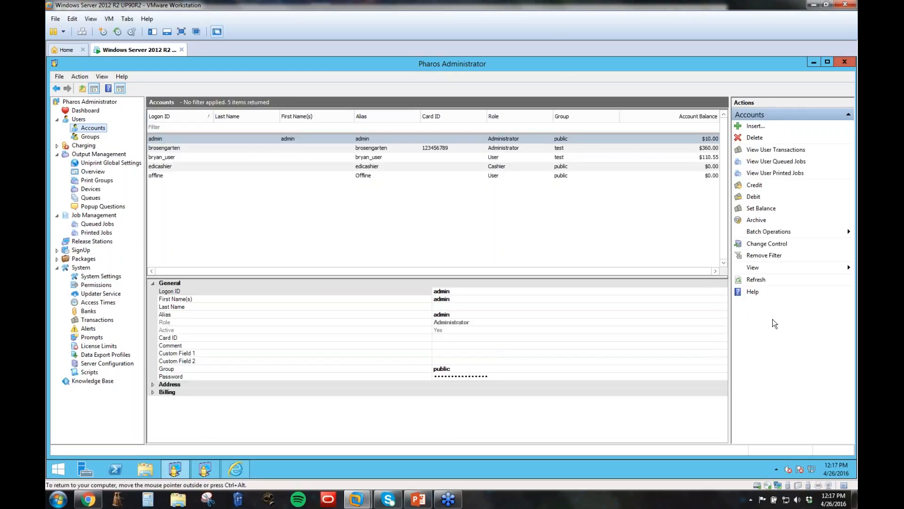
# Expand the server's details in Server Configuration to review its services, and collapse them again.
pyautogui.click(89, 366)
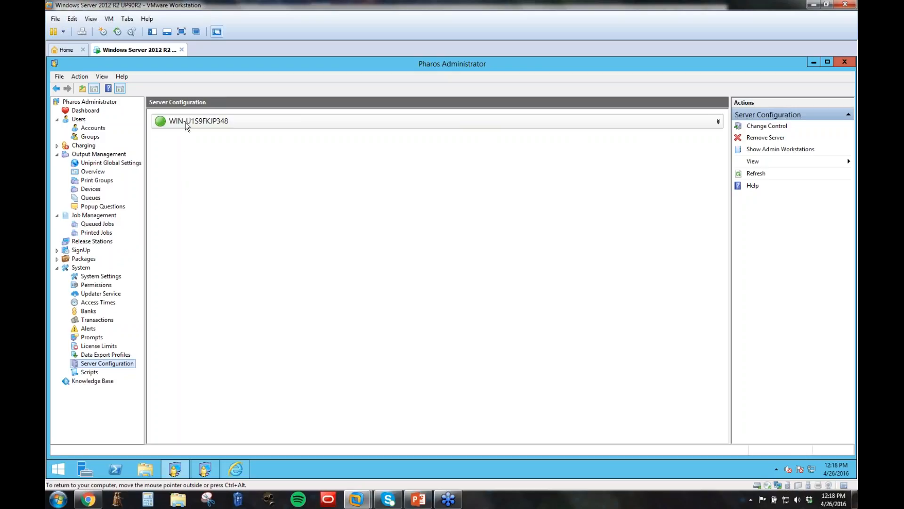
pyautogui.click(719, 121)
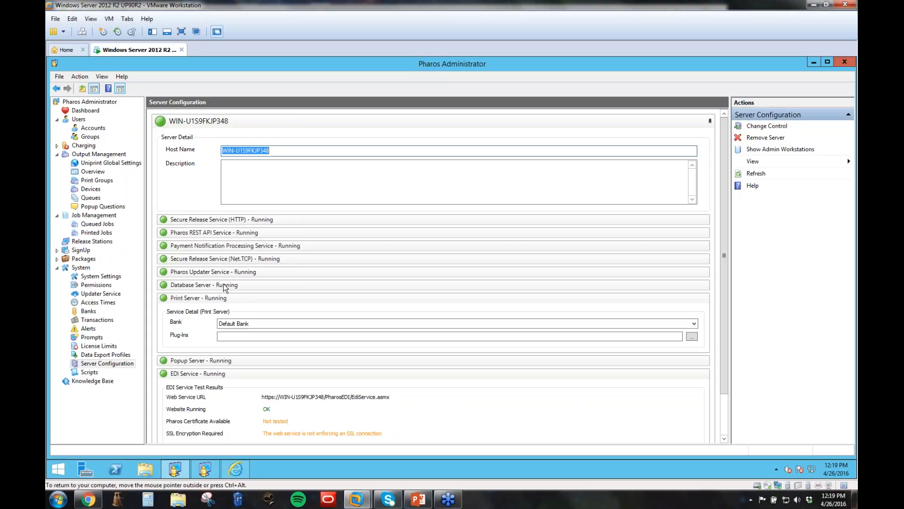
pyautogui.moveTo(722, 236); pyautogui.dragTo(722, 276)
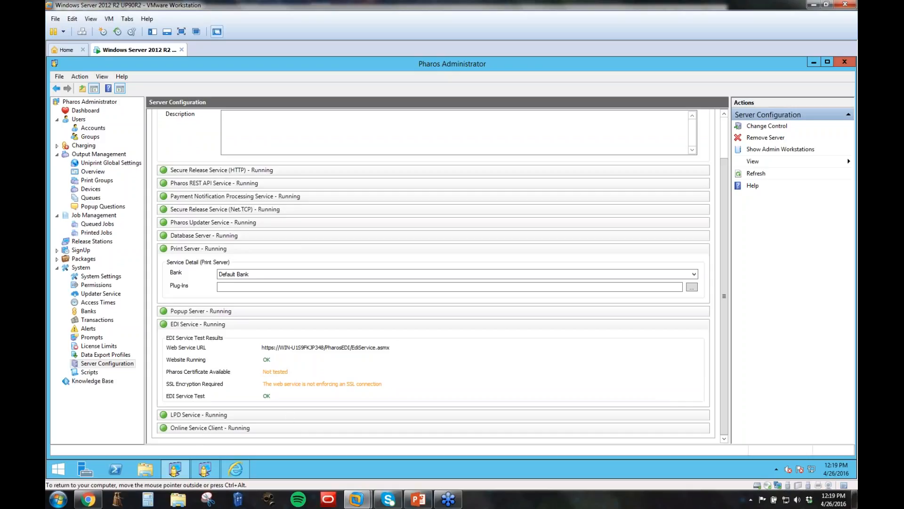
pyautogui.moveTo(184, 291)
pyautogui.click(725, 125)
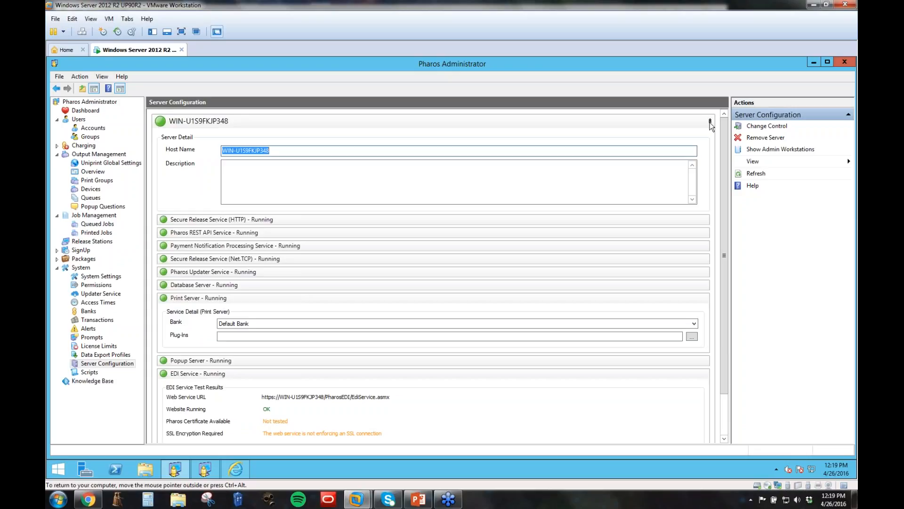
pyautogui.click(711, 121)
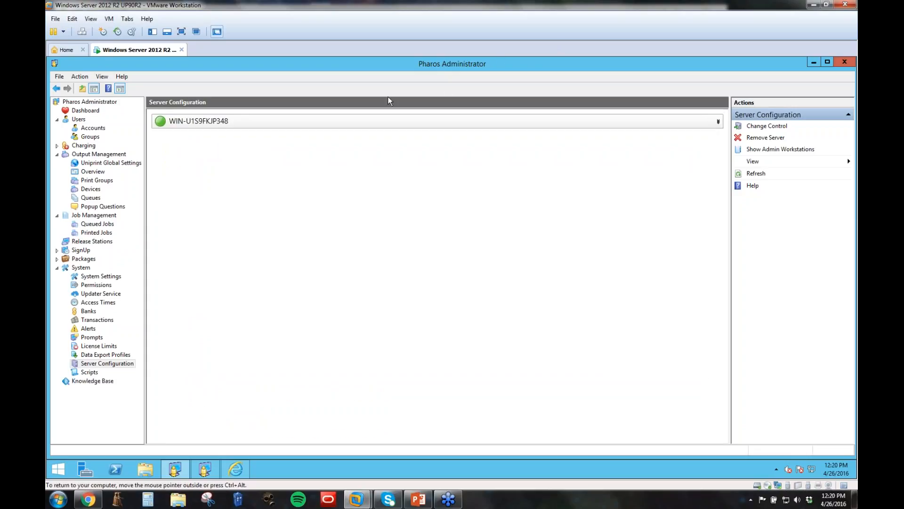
# Open License Limits and examine the site, expiry date and licensed features in the License Summary.
pyautogui.click(99, 347)
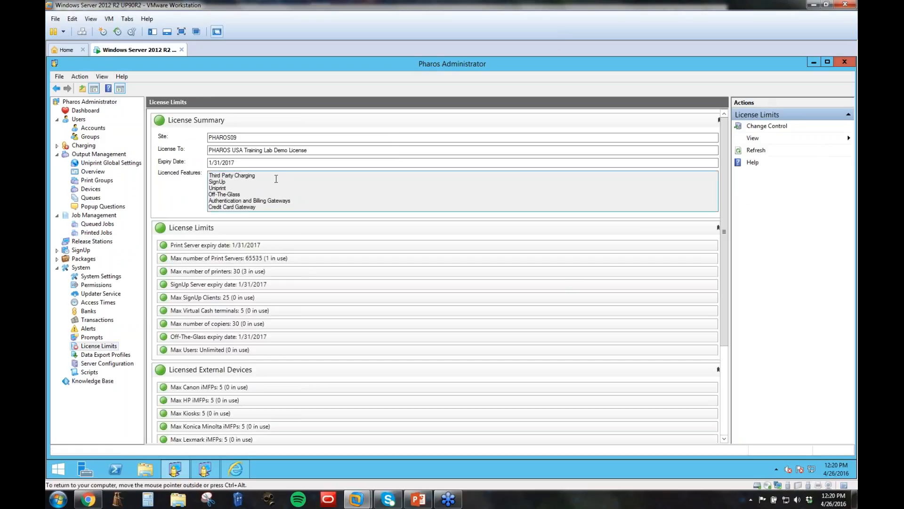
pyautogui.press('Tab')
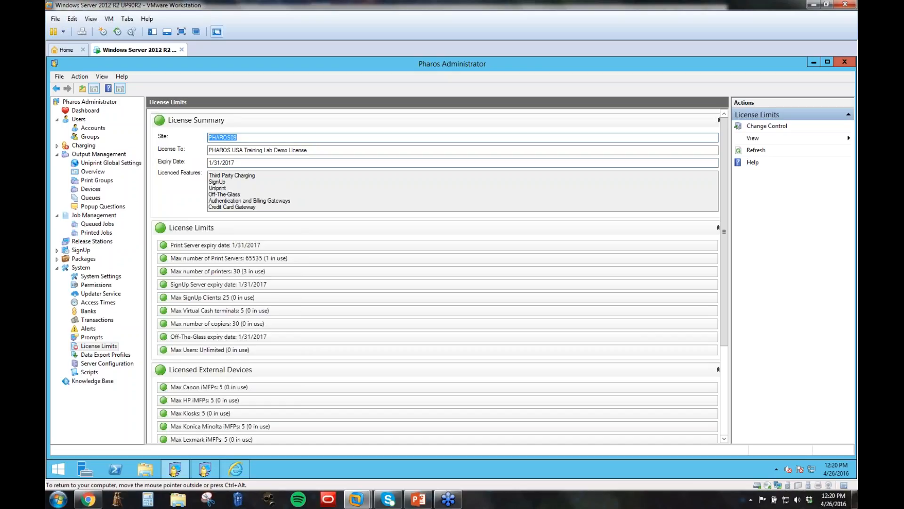
pyautogui.click(236, 162)
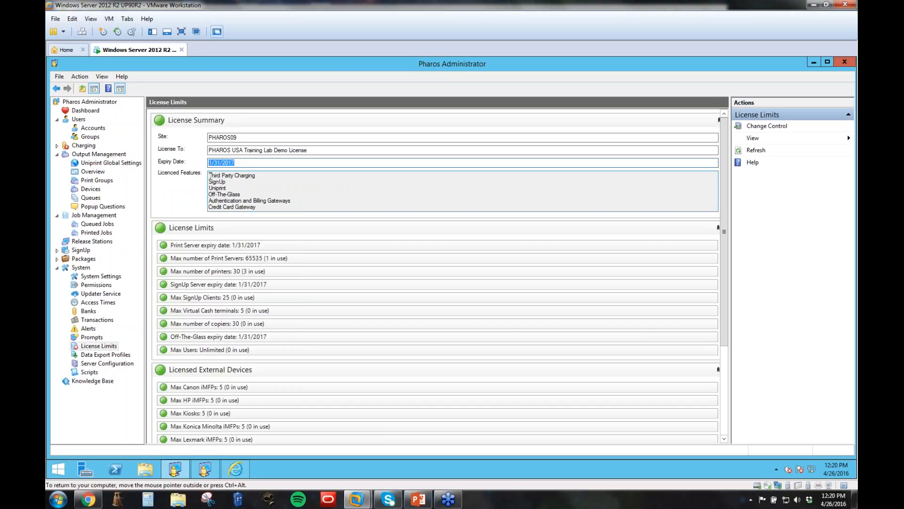
pyautogui.moveTo(210, 175); pyautogui.dragTo(291, 210)
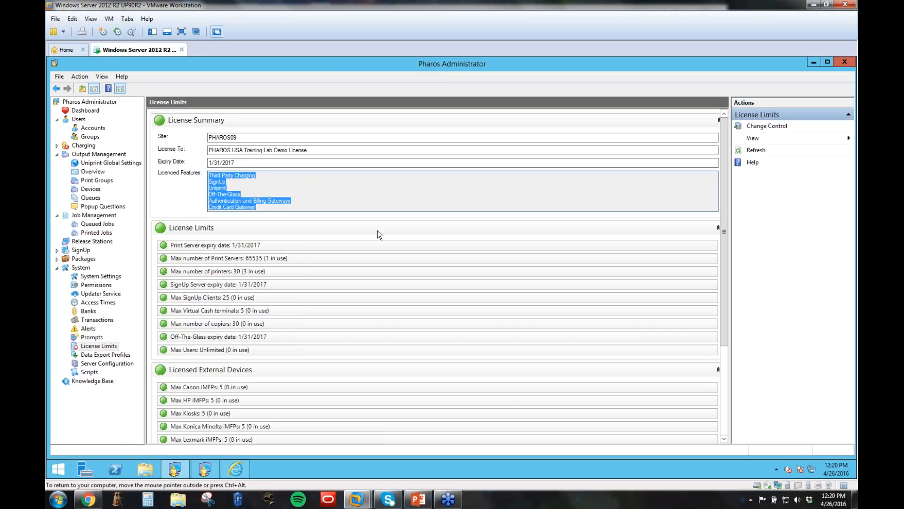
# Highlight the licensed features in turn, from Third Party Charging to Authentication and Billing Gateways and Credit Card Gateway.
pyautogui.click(246, 181)
pyautogui.moveTo(256, 175); pyautogui.dragTo(205, 174)
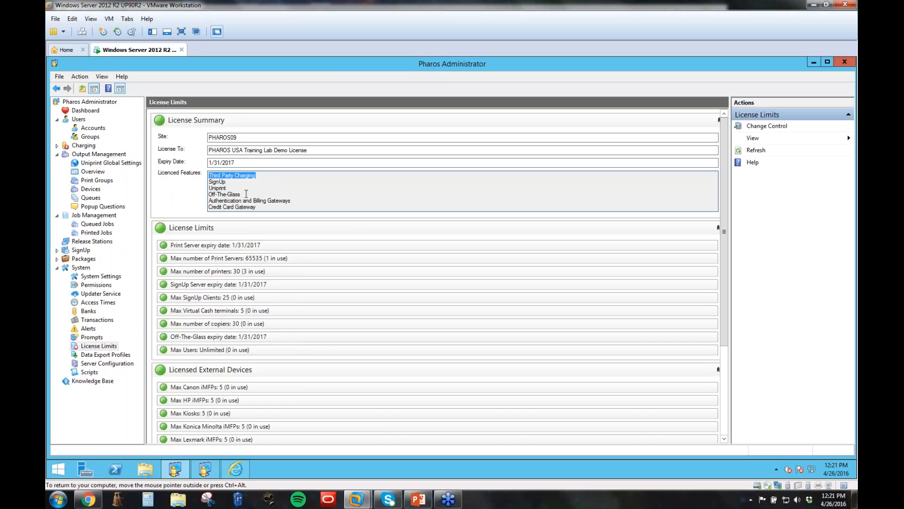
pyautogui.moveTo(235, 182); pyautogui.dragTo(208, 182)
pyautogui.click(245, 189)
pyautogui.doubleClick(211, 188)
pyautogui.moveTo(240, 195); pyautogui.dragTo(207, 196)
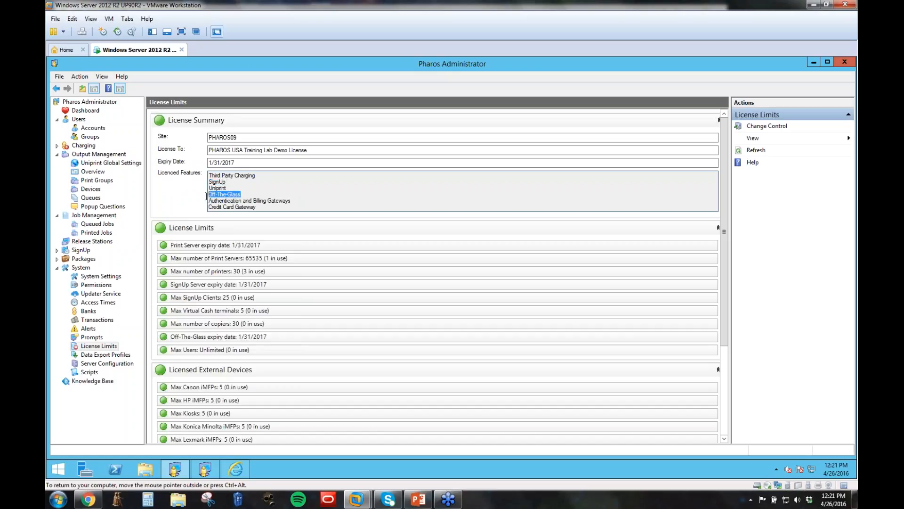
pyautogui.moveTo(295, 201); pyautogui.dragTo(203, 212)
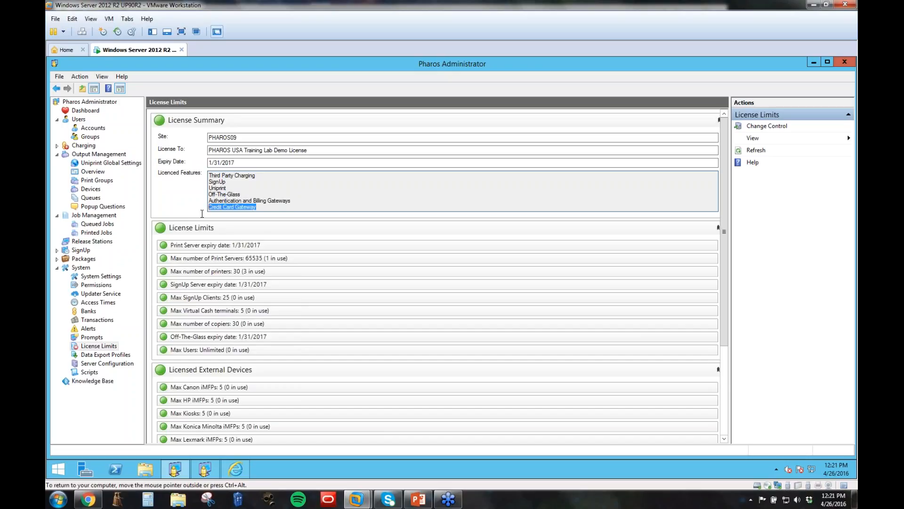
pyautogui.moveTo(265, 207); pyautogui.dragTo(209, 200)
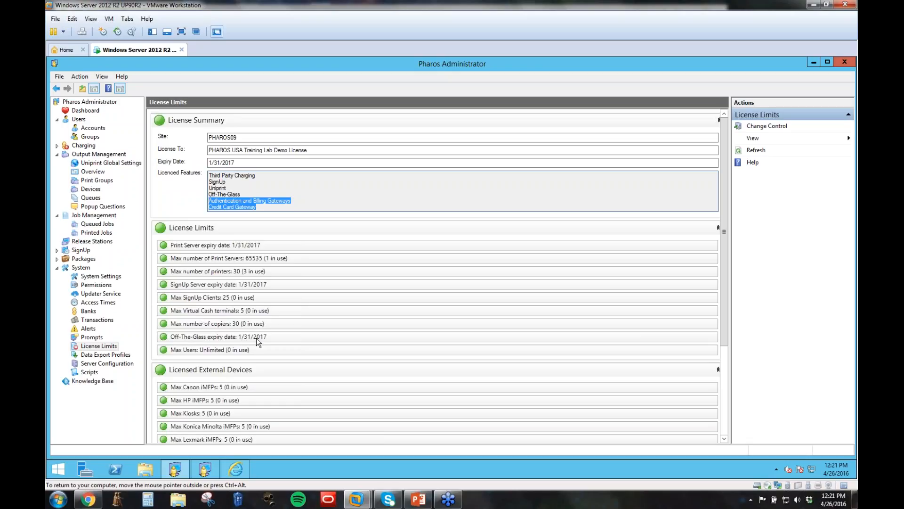
# Review the Licensed External Devices limits, and collapse that section and the License Summary.
pyautogui.moveTo(725, 261); pyautogui.dragTo(731, 340)
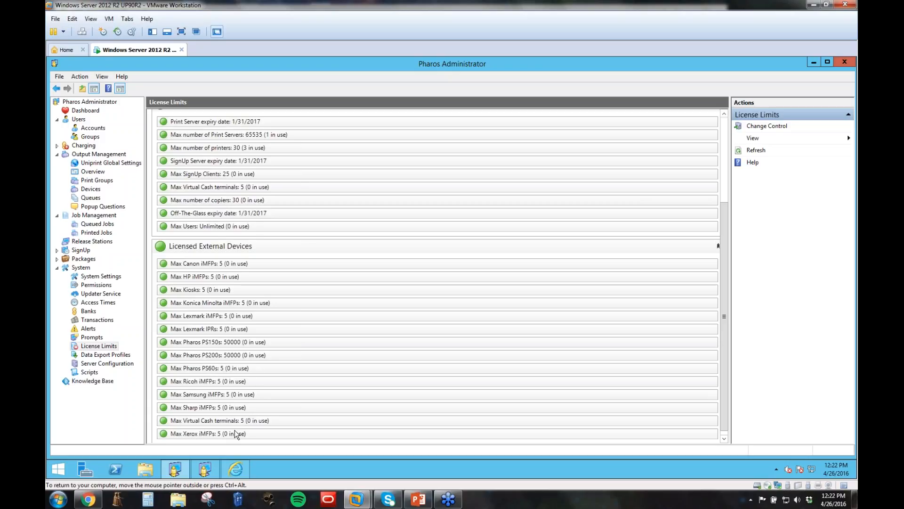
pyautogui.click(717, 246)
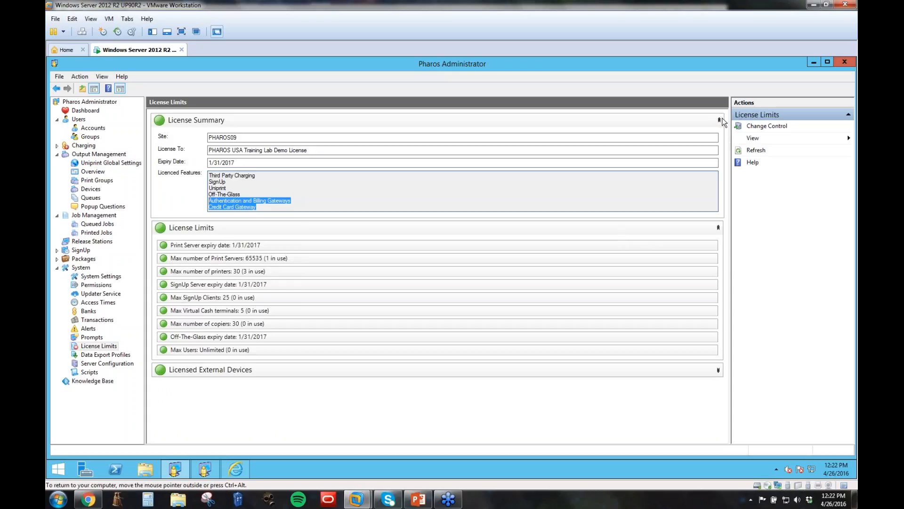
pyautogui.click(720, 120)
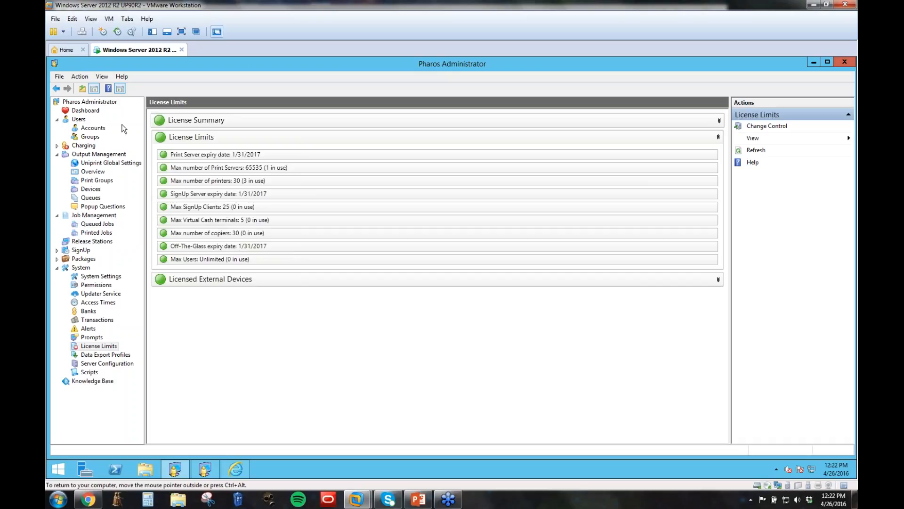
# Open Print Groups and compare the properties of Mobile Print Group and test1.
pyautogui.click(93, 182)
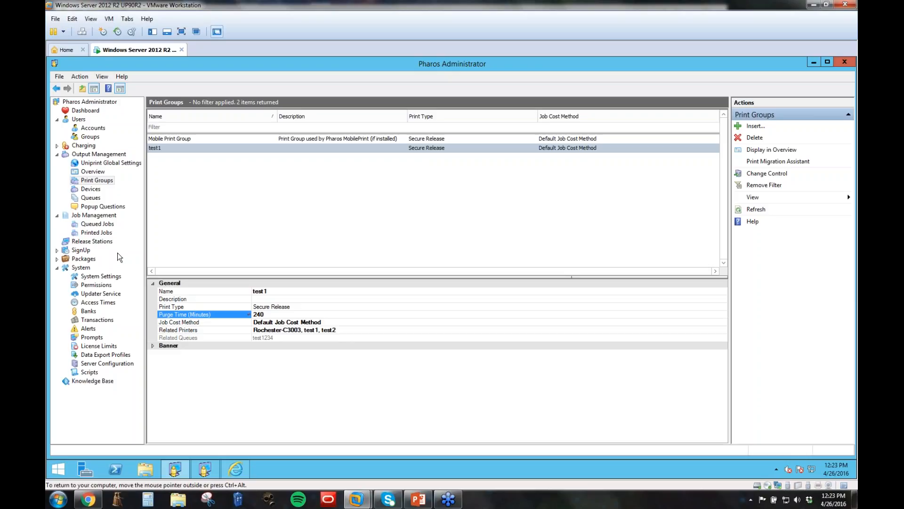
pyautogui.click(97, 184)
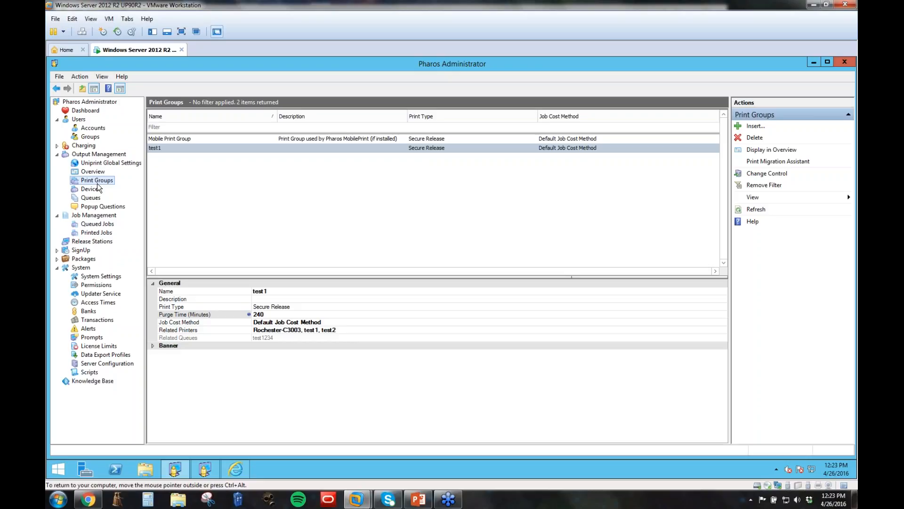
pyautogui.click(182, 138)
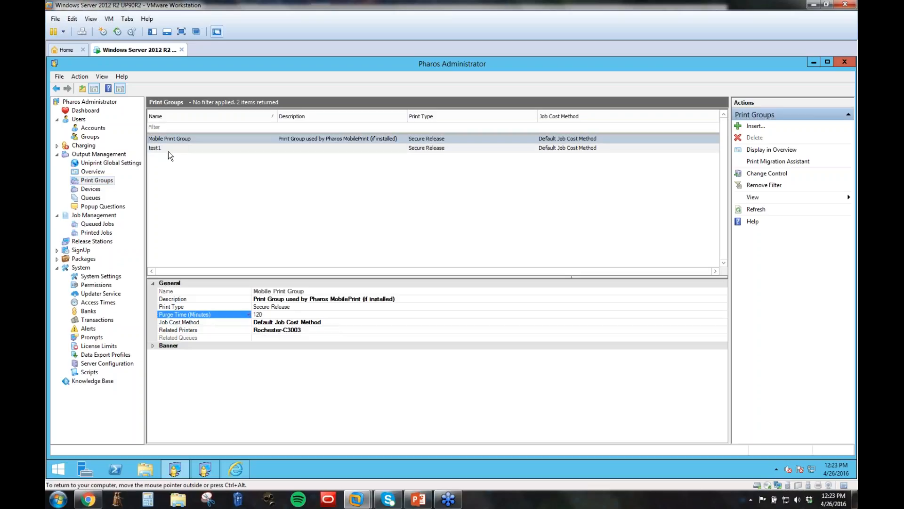
pyautogui.click(165, 148)
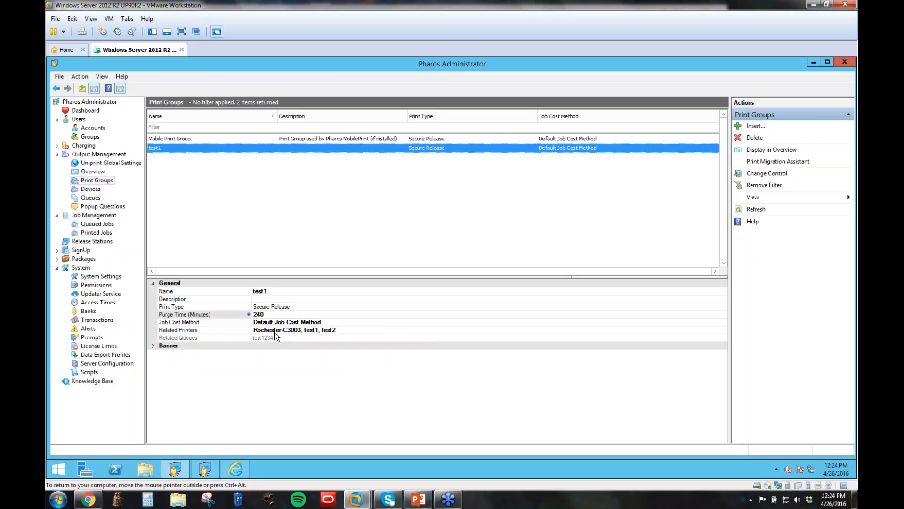
# Inspect the Related Printers, Purge Time and Print Type options of the test1 print group without changing them.
pyautogui.click(316, 331)
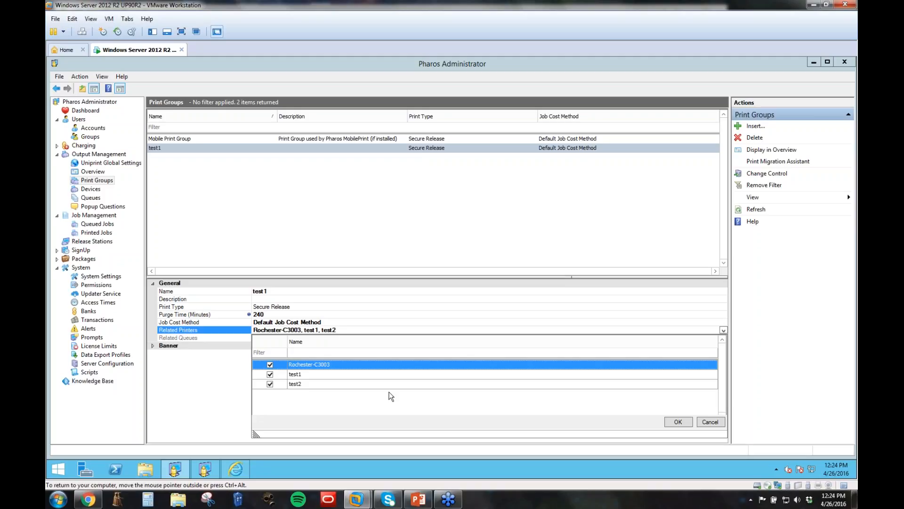
pyautogui.click(710, 421)
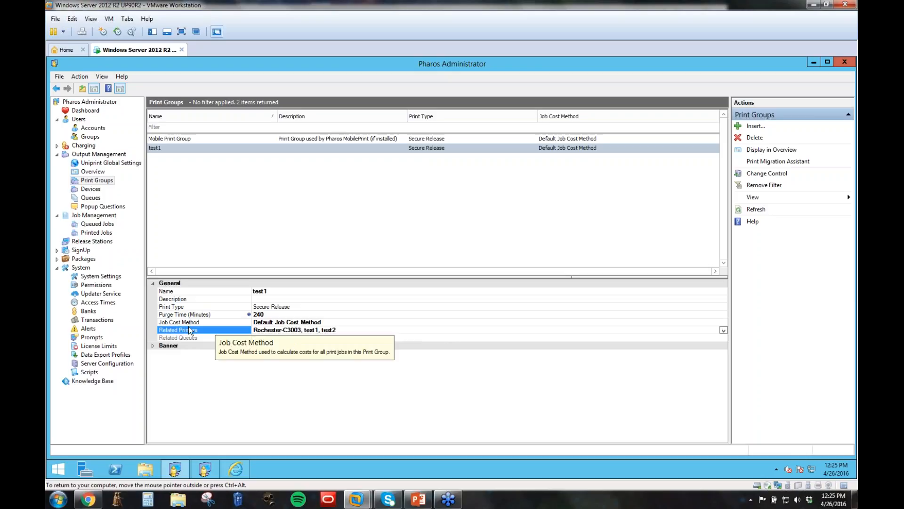
pyautogui.moveTo(168, 317)
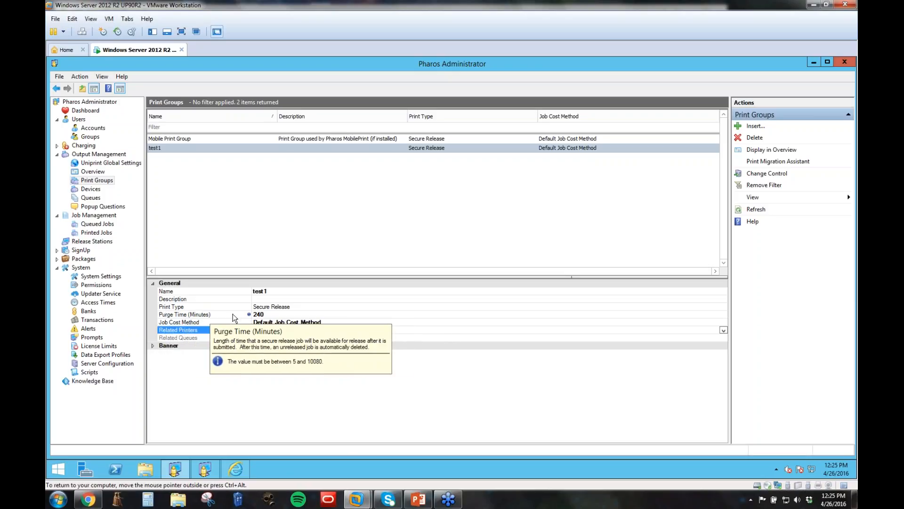
pyautogui.click(274, 314)
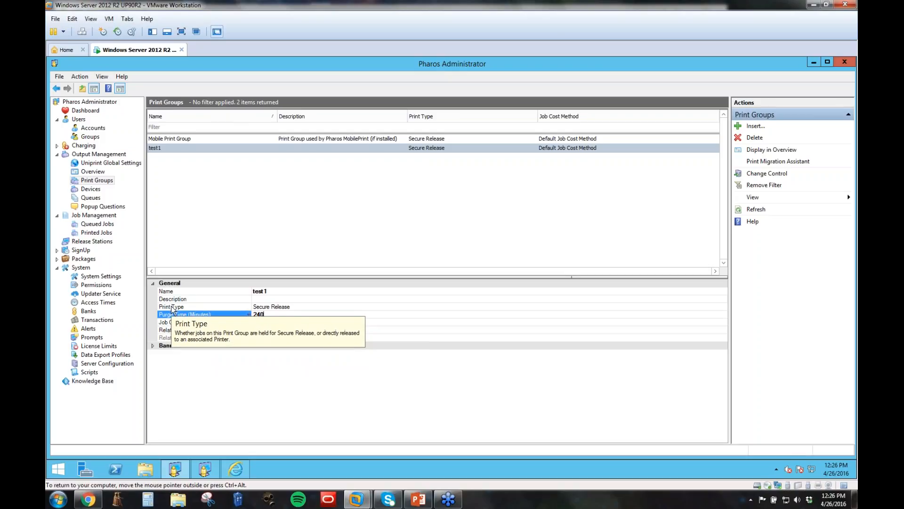
pyautogui.click(297, 307)
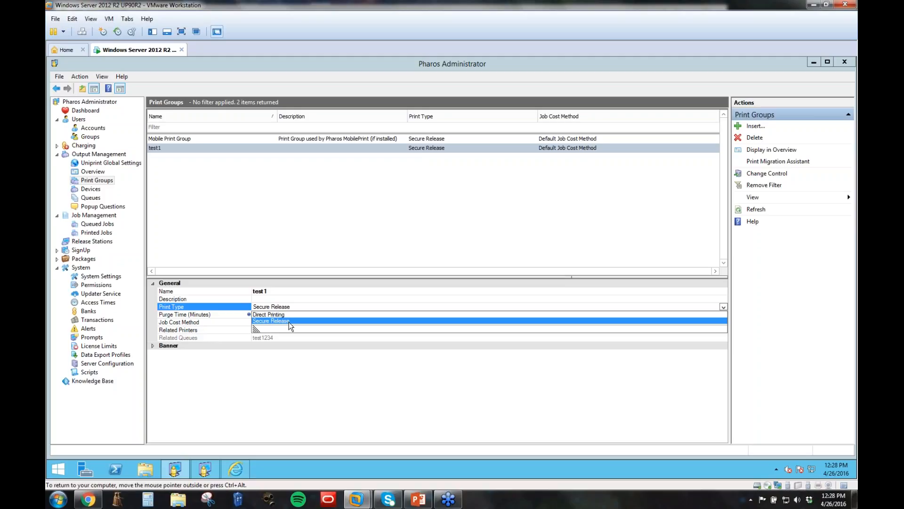
pyautogui.click(291, 367)
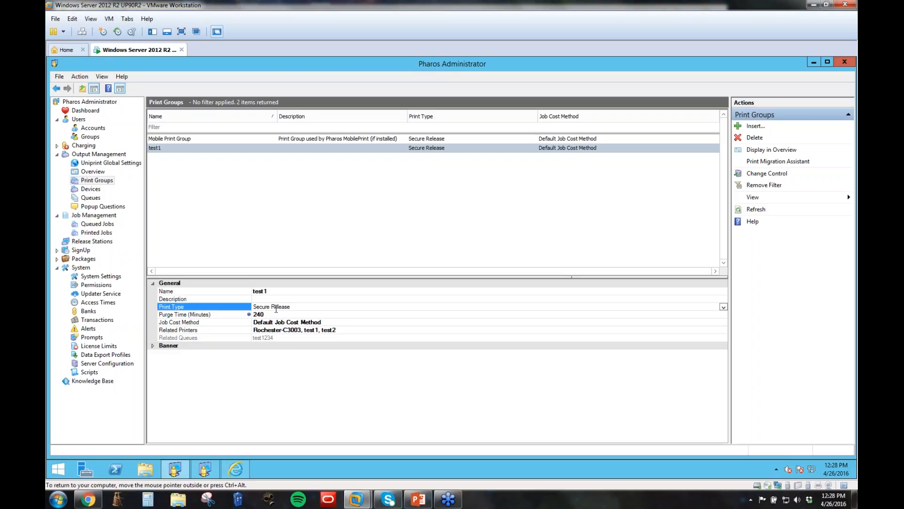
# Look through the three devices' properties and expand the Printer settings of the Rochester-C3003 device.
pyautogui.click(86, 189)
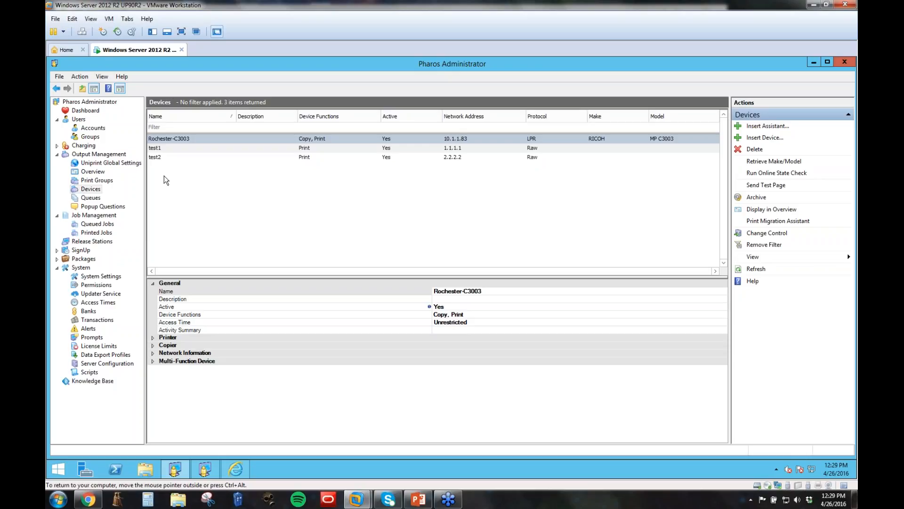
pyautogui.click(187, 141)
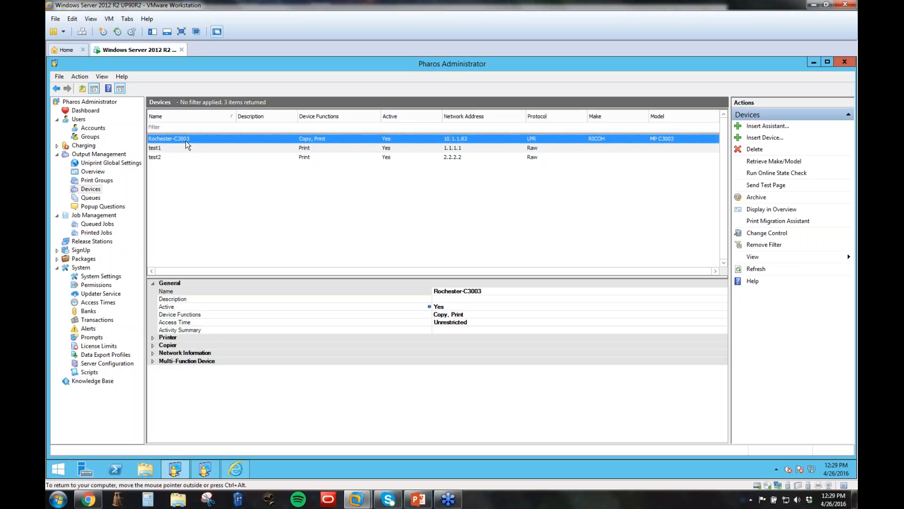
pyautogui.click(173, 149)
pyautogui.click(168, 158)
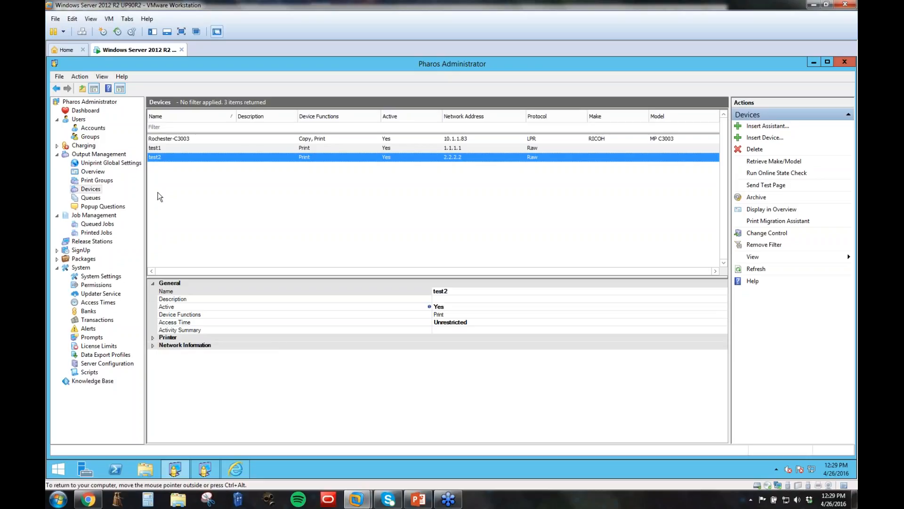
pyautogui.click(175, 140)
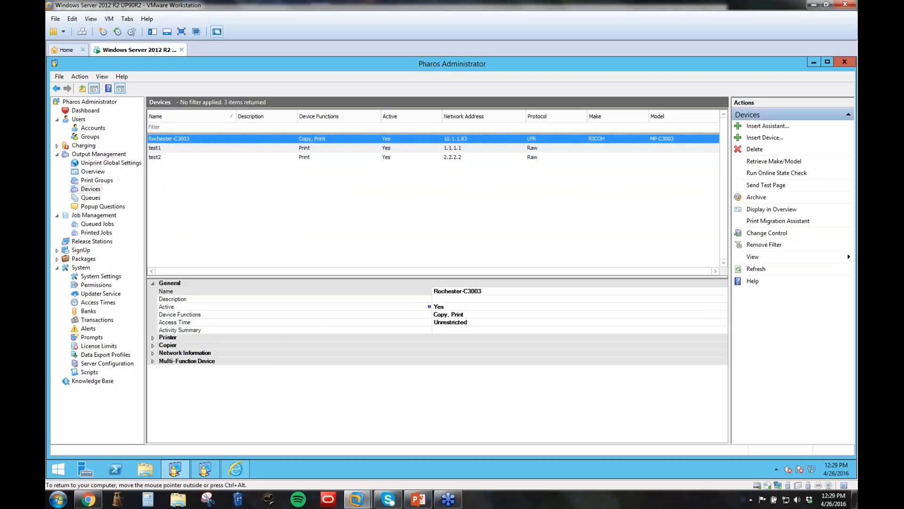
pyautogui.click(153, 337)
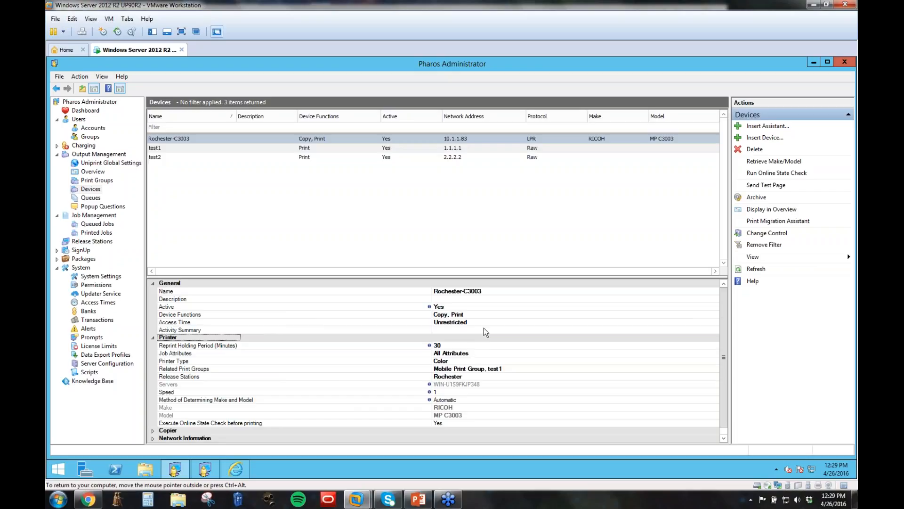
# Delete the hyphen in the Rochester-C3003 device's name and enter it again.
pyautogui.moveTo(725, 314)
pyautogui.mouseDown()
pyautogui.moveTo(726, 343)
pyautogui.moveTo(724, 314)
pyautogui.mouseUp()
pyautogui.moveTo(172, 295)
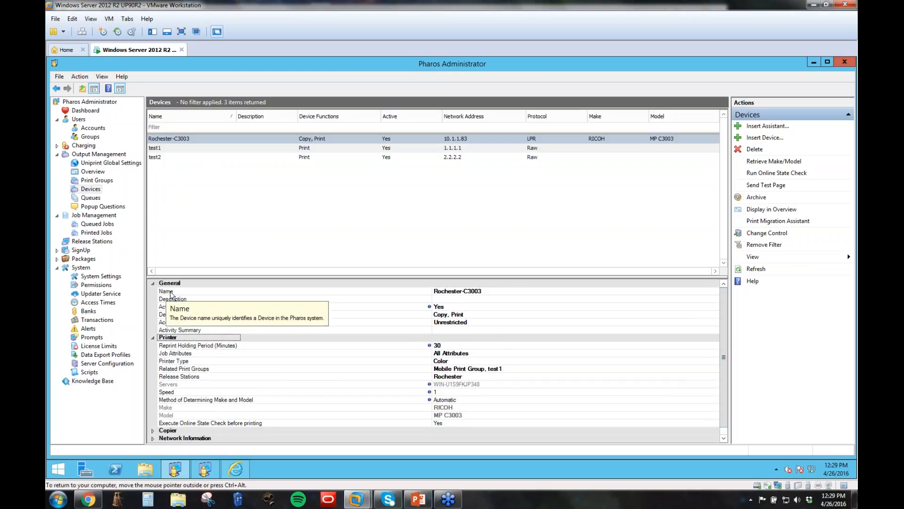
pyautogui.click(488, 292)
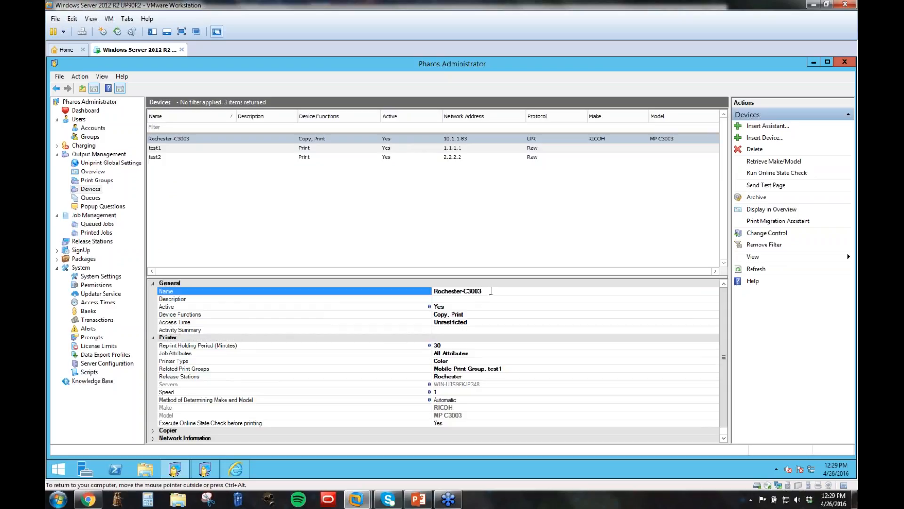
pyautogui.click(491, 291)
pyautogui.click(465, 290)
pyautogui.press('BackSpace')
pyautogui.write('-')
# Inspect the Active and Device Functions options of the Rochester-C3003 device without changing them.
pyautogui.click(455, 307)
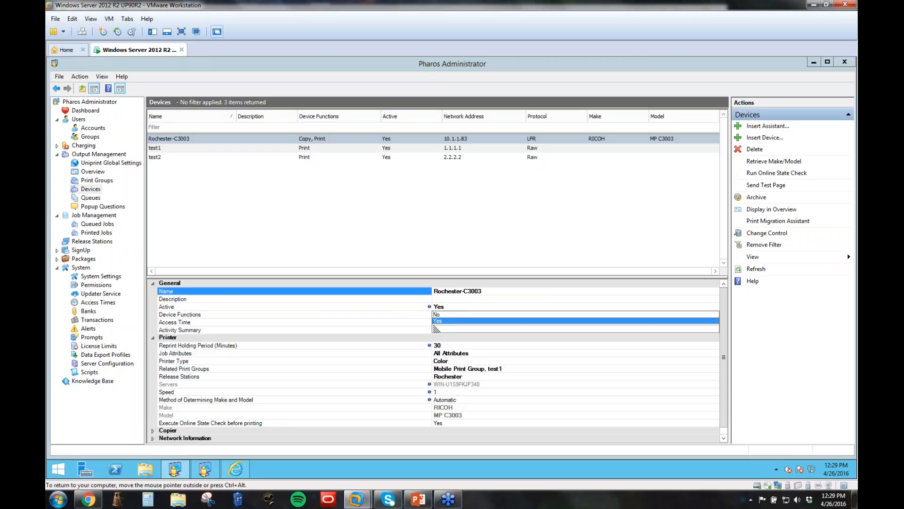
pyautogui.click(445, 304)
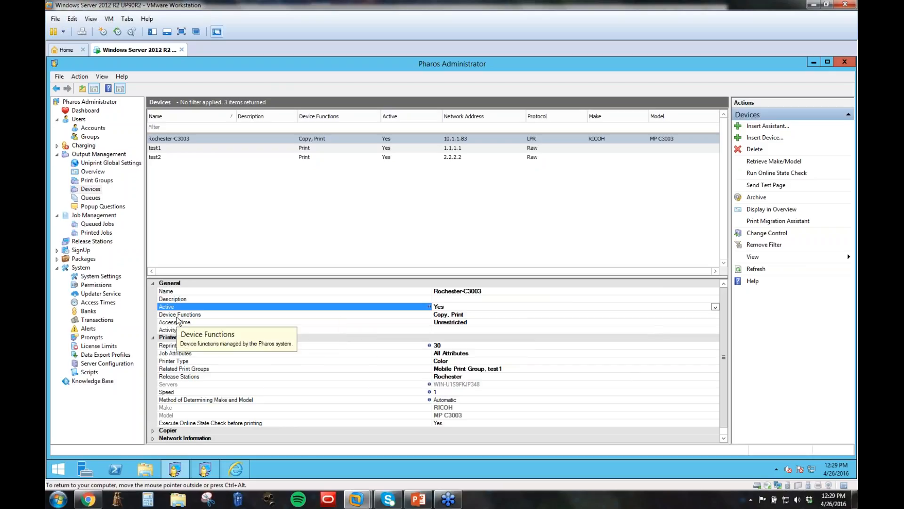
pyautogui.click(463, 315)
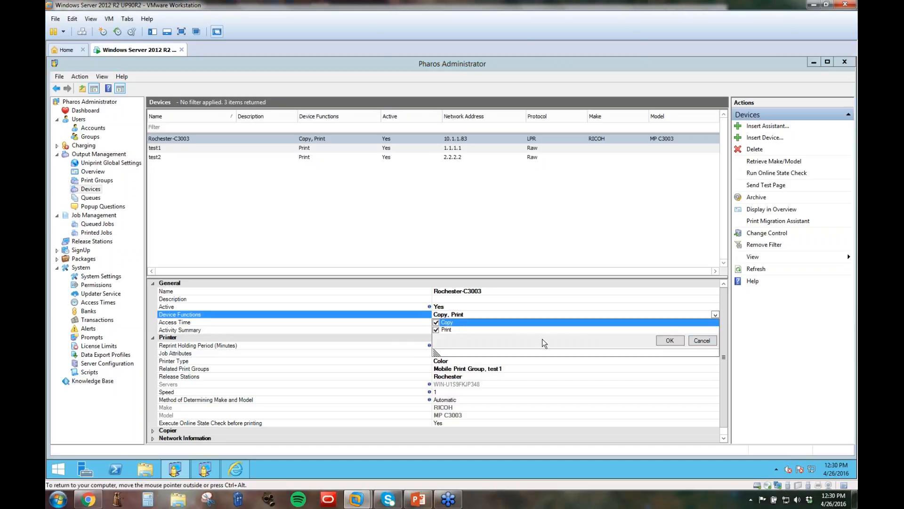
pyautogui.click(702, 340)
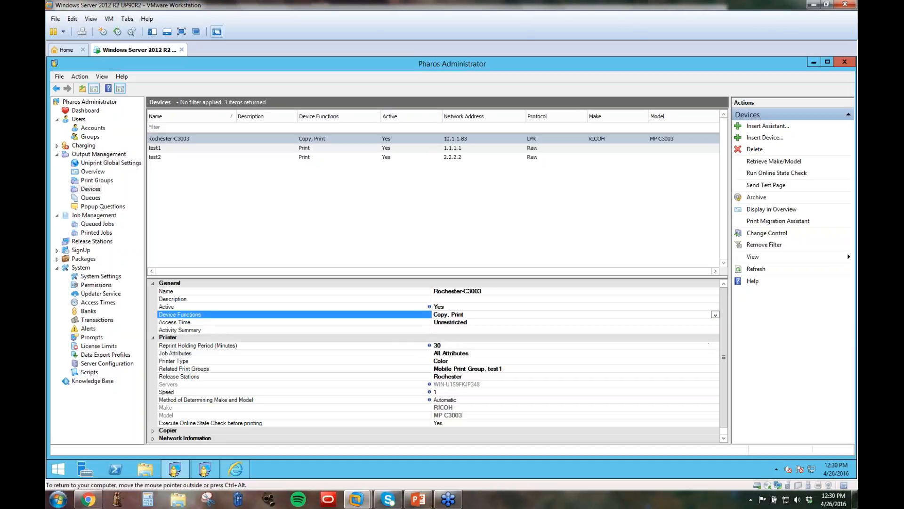
# Try setting the Rochester-C3003 device's Active option to No, and cancel the deactivation.
pyautogui.click(164, 308)
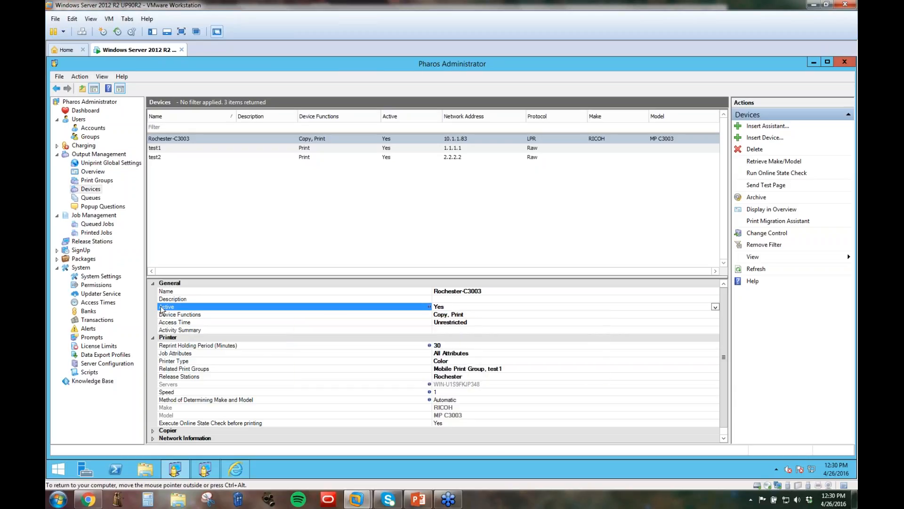
pyautogui.click(448, 307)
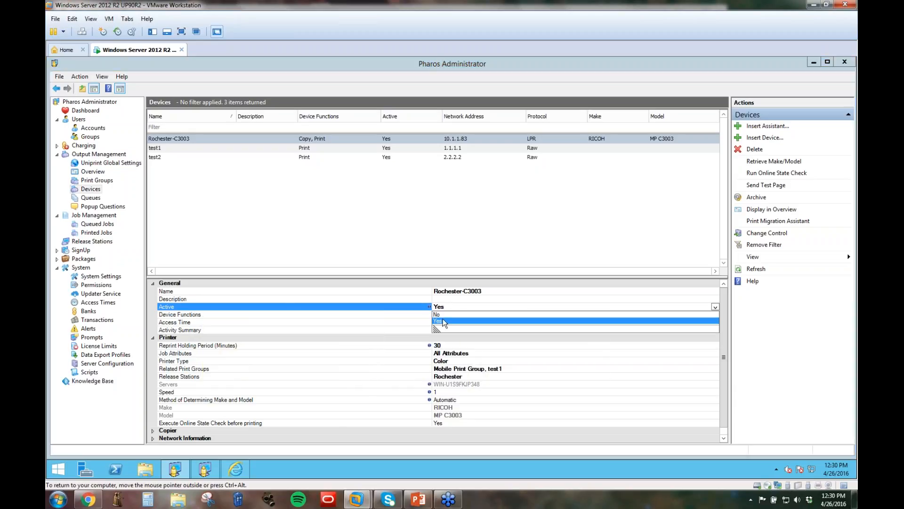
pyautogui.click(439, 315)
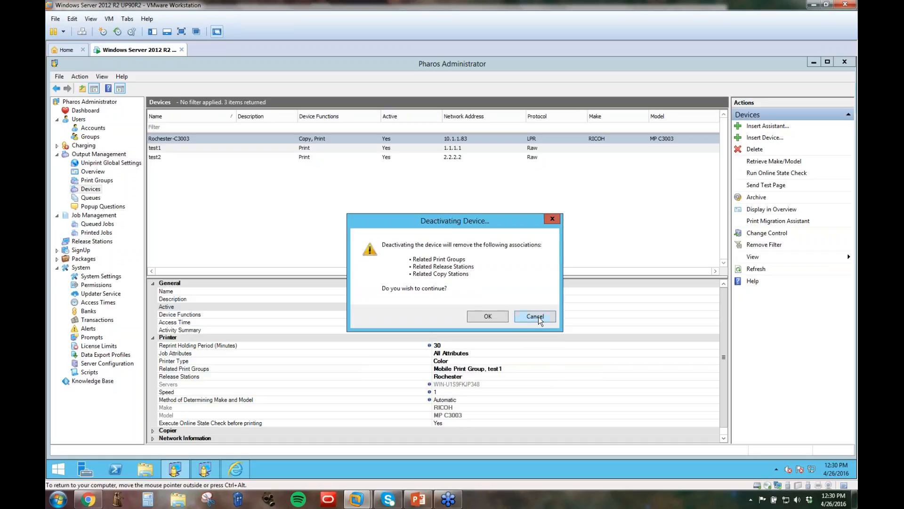
pyautogui.click(518, 316)
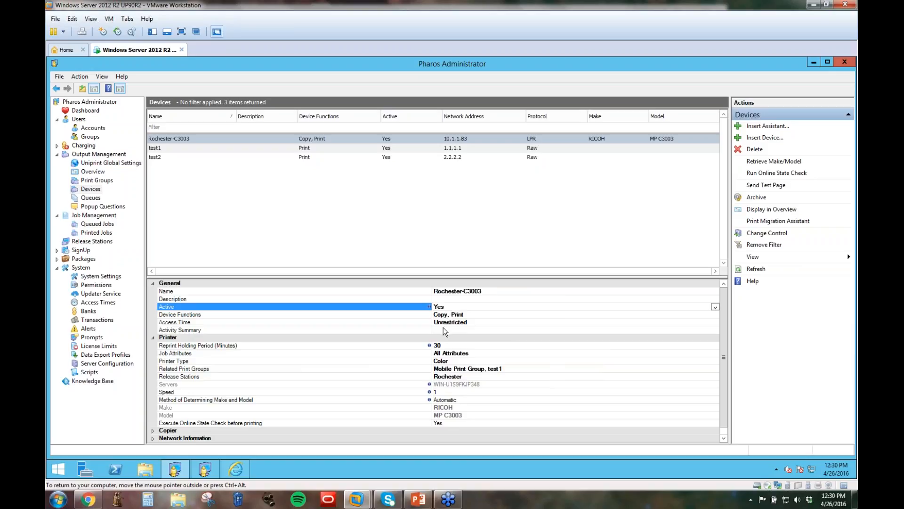
# Review the descriptions of the device's access time, activity summary, job attributes and reprint holding period.
pyautogui.moveTo(187, 324)
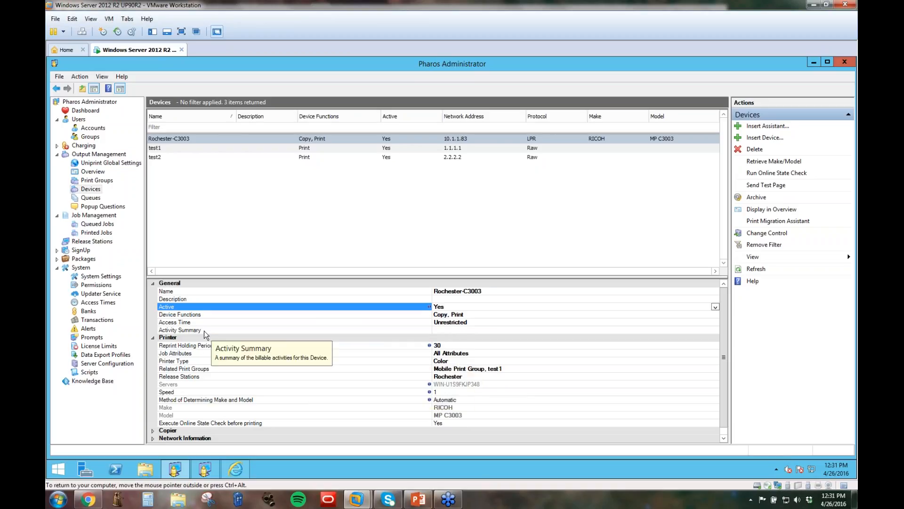
pyautogui.moveTo(194, 347)
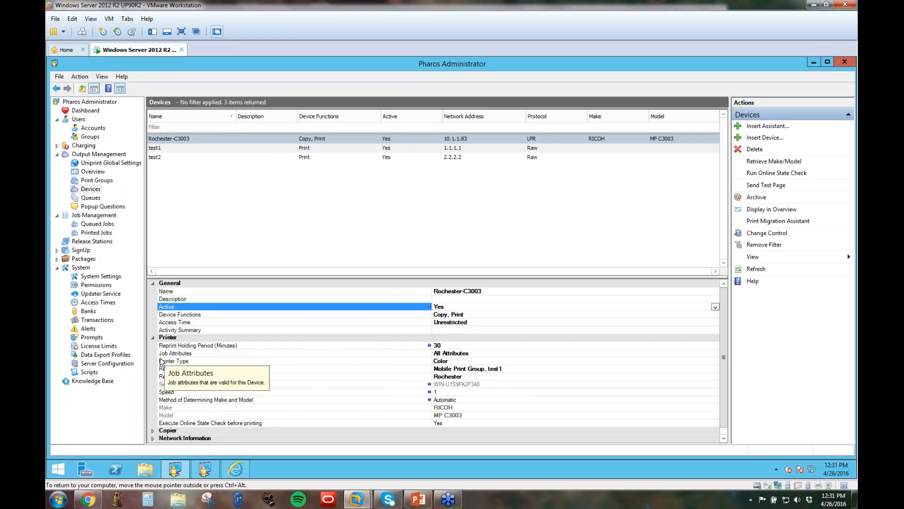
pyautogui.moveTo(208, 360)
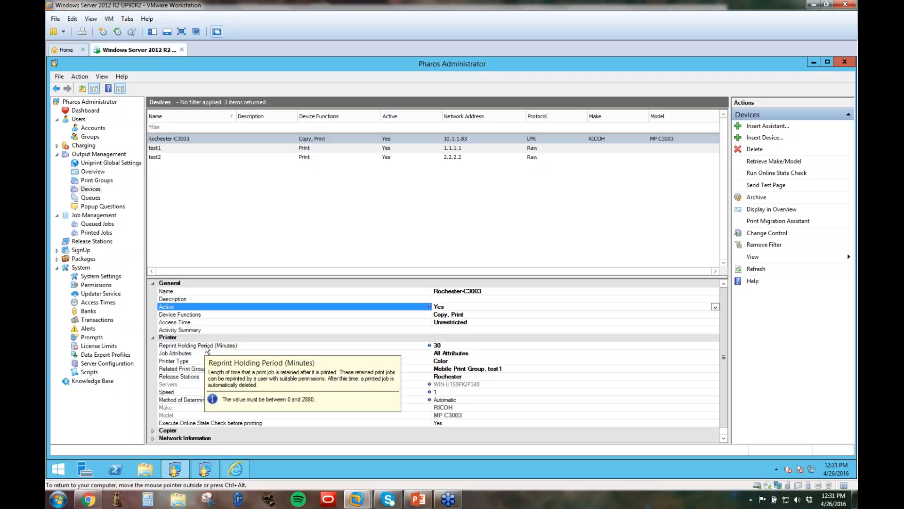
pyautogui.click(466, 345)
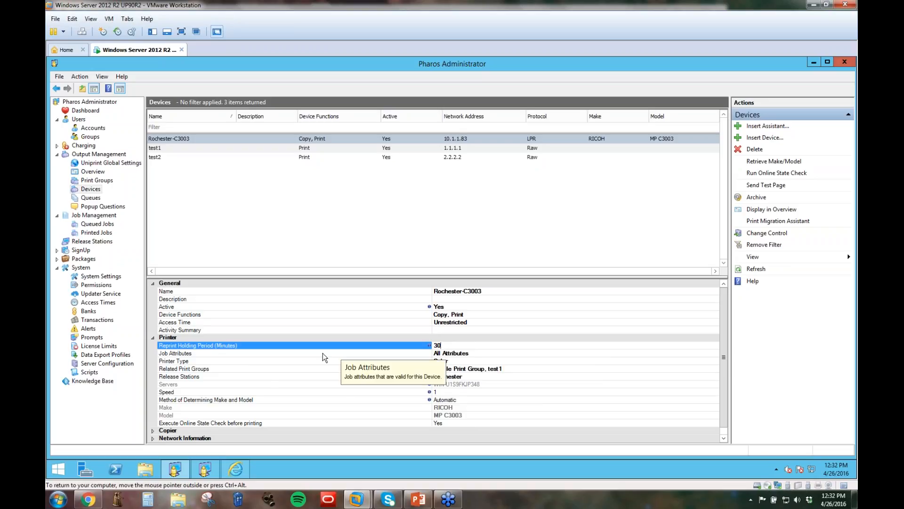
# Restrict the Rochester-C3003 device's Job Attributes to Letter.
pyautogui.click(474, 354)
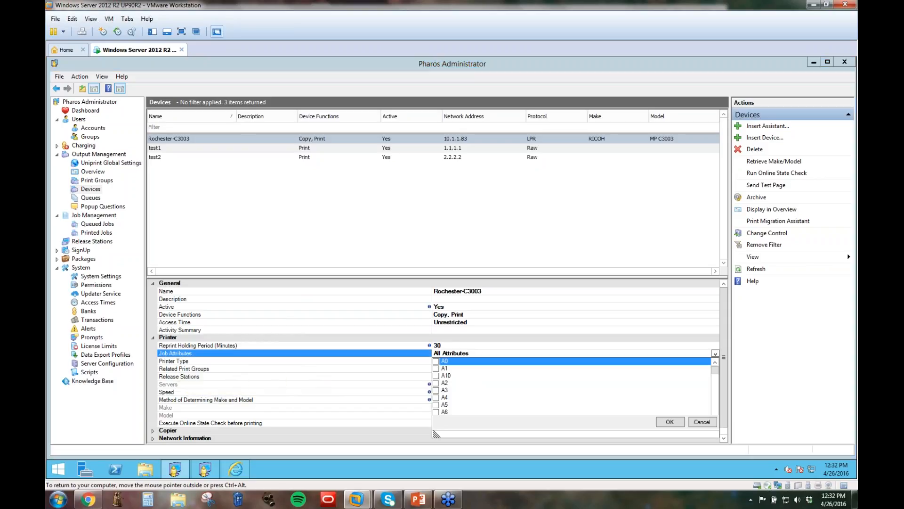
pyautogui.moveTo(714, 370)
pyautogui.mouseDown()
pyautogui.moveTo(721, 418)
pyautogui.moveTo(714, 368)
pyautogui.mouseUp()
pyautogui.moveTo(716, 370); pyautogui.dragTo(716, 405)
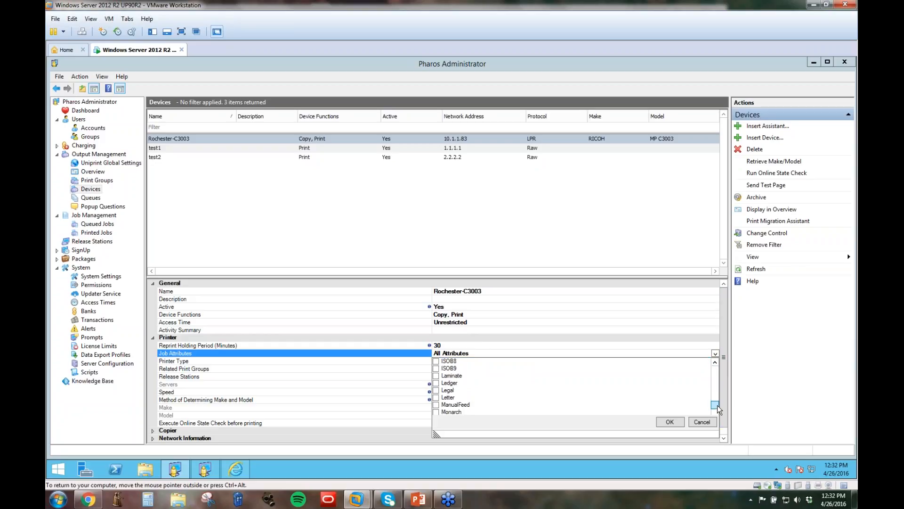
pyautogui.click(436, 398)
pyautogui.click(669, 421)
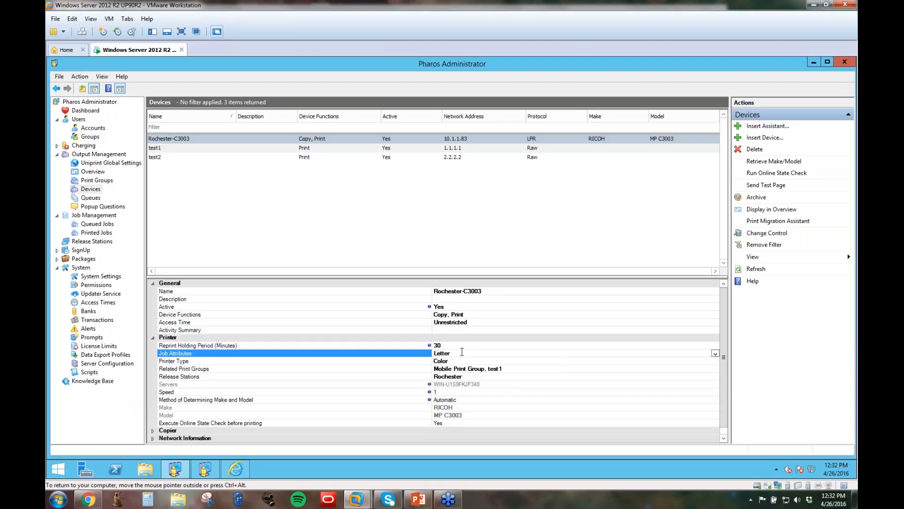
# Remove the Letter restriction from the device's Job Attributes to return to All Attributes.
pyautogui.click(715, 354)
pyautogui.moveTo(716, 371); pyautogui.dragTo(716, 408)
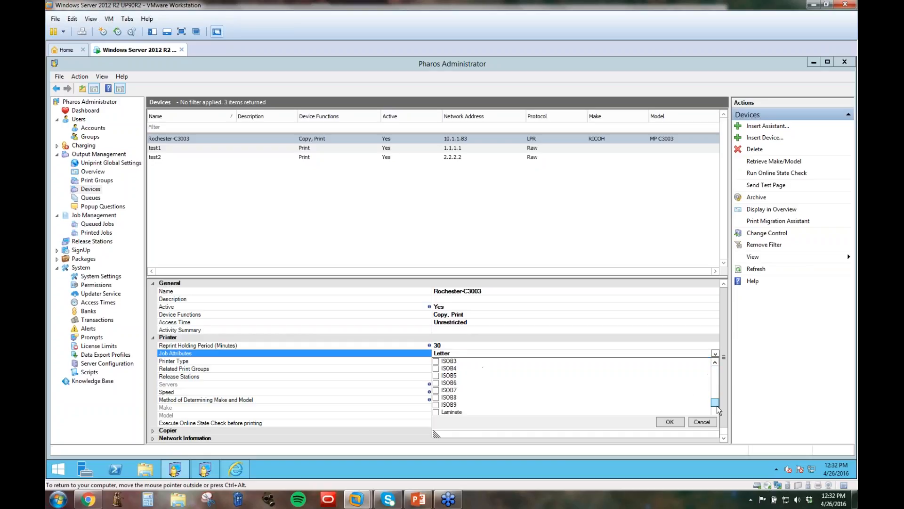
pyautogui.click(437, 369)
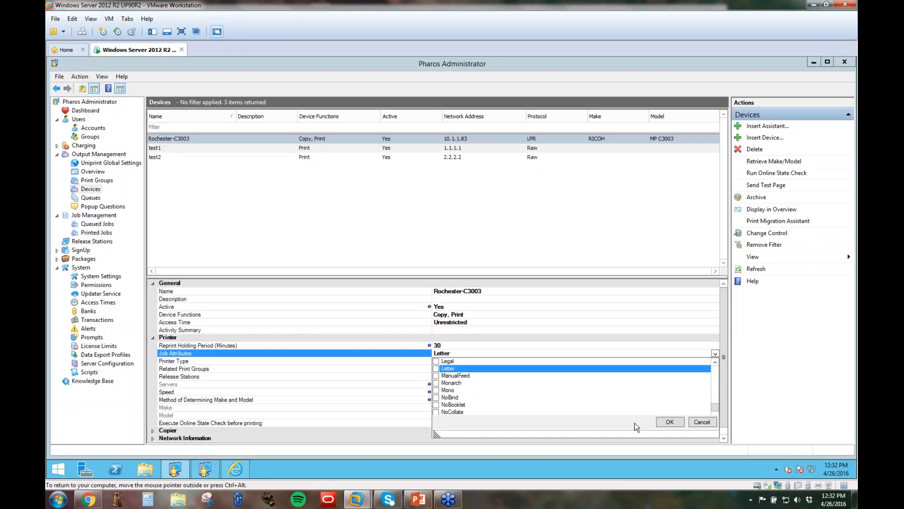
pyautogui.click(669, 422)
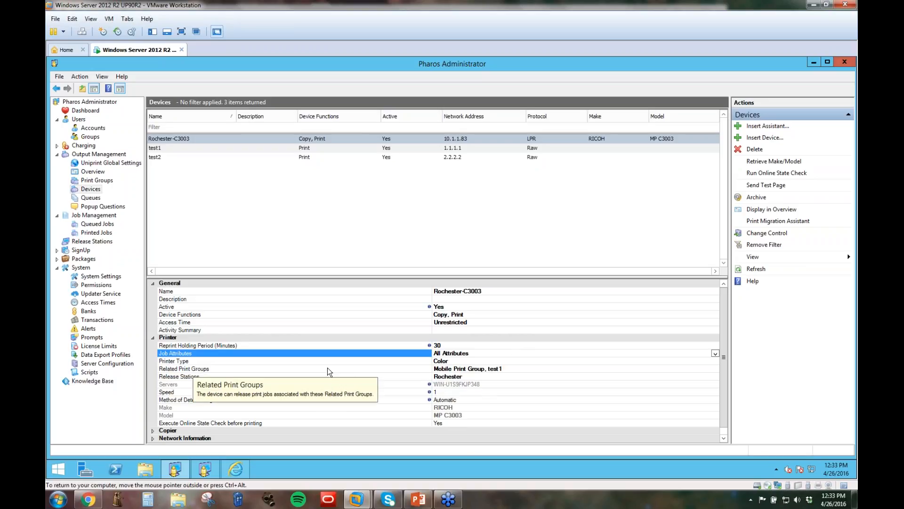
# Inspect the device's Printer Type, Related Print Groups and Release Stations options without changing them.
pyautogui.click(452, 360)
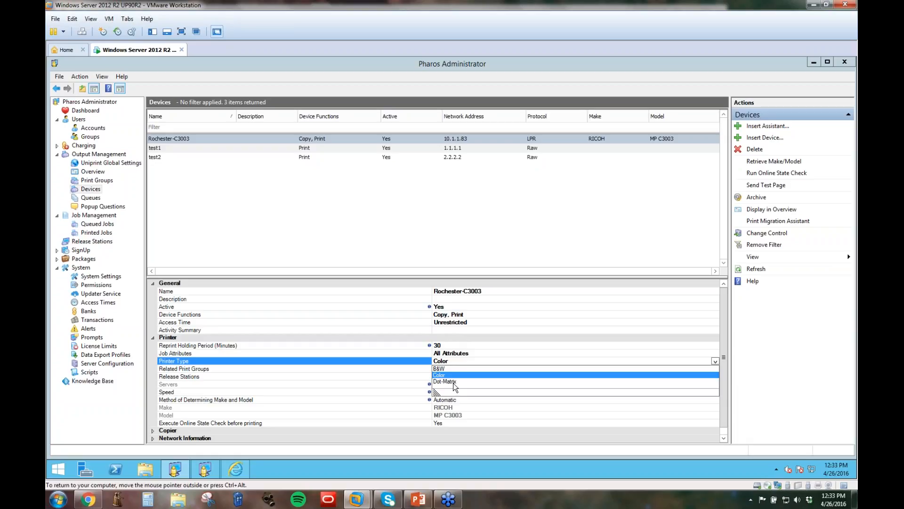
pyautogui.click(438, 251)
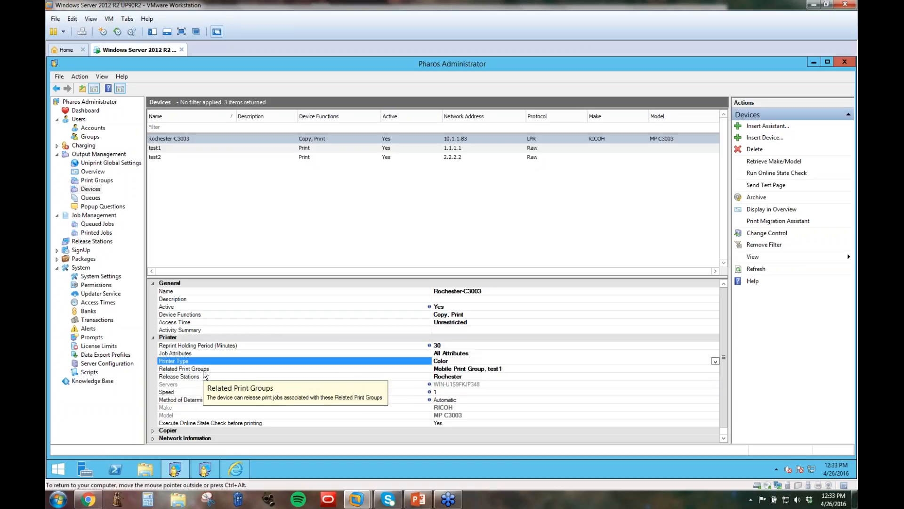
pyautogui.click(468, 369)
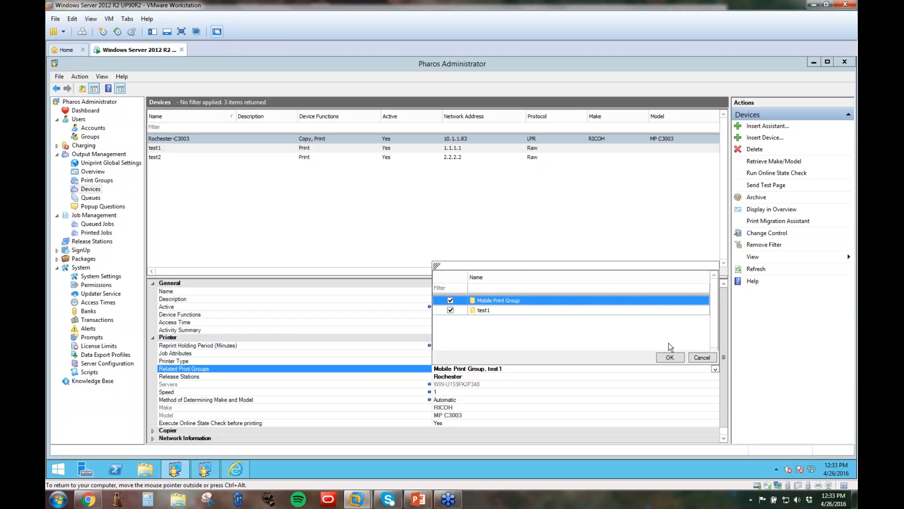
pyautogui.click(702, 358)
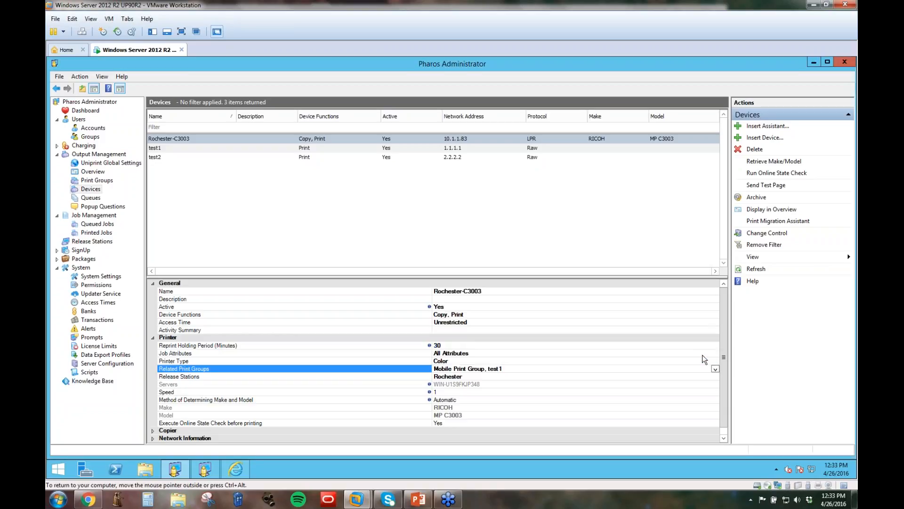
pyautogui.click(461, 377)
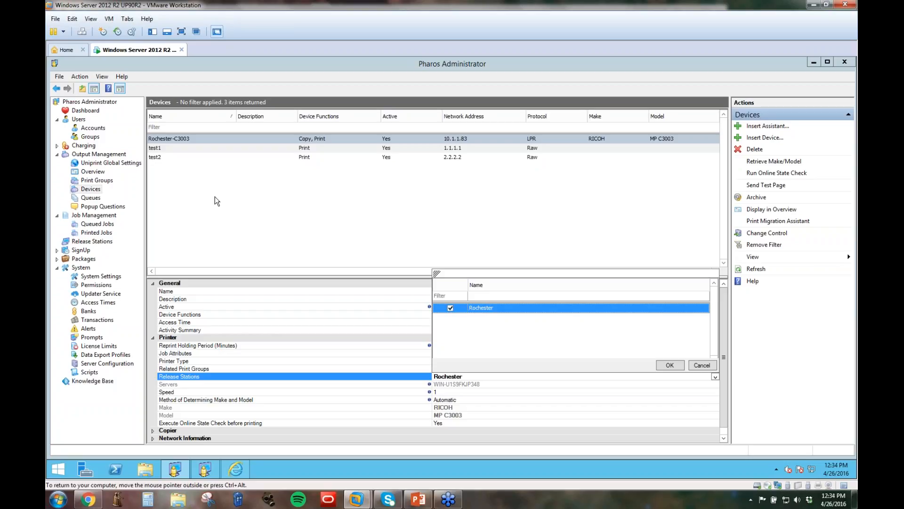
pyautogui.click(702, 366)
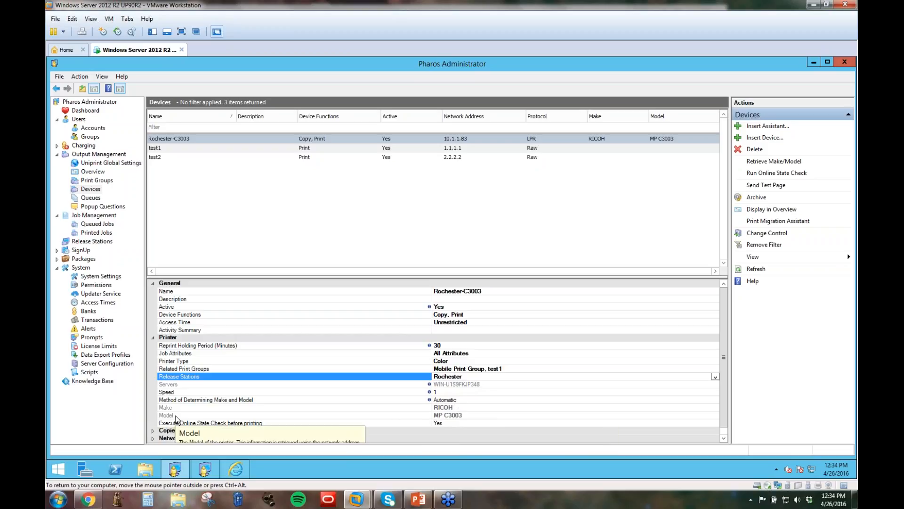
# Collapse the Printer settings, expand the Copier settings and examine the Copy Line Configuration without changing it.
pyautogui.scroll(-1, 398, 406)
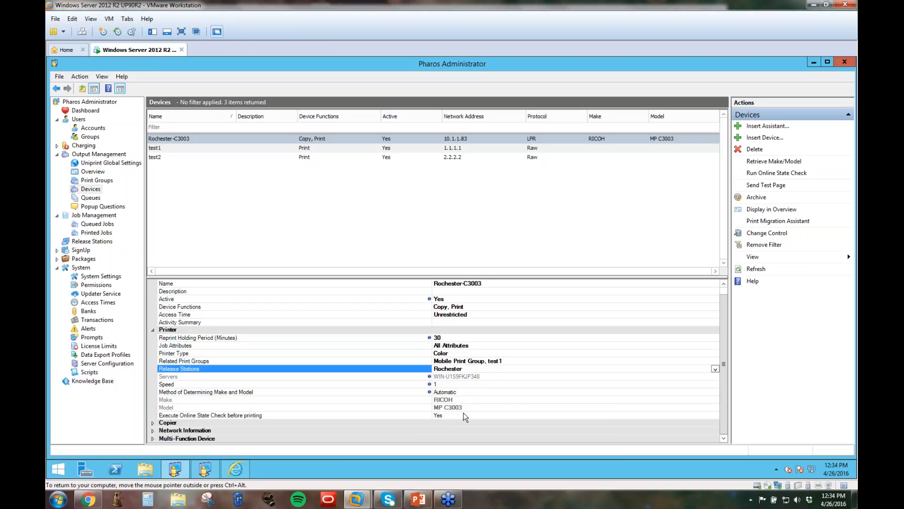
pyautogui.click(153, 329)
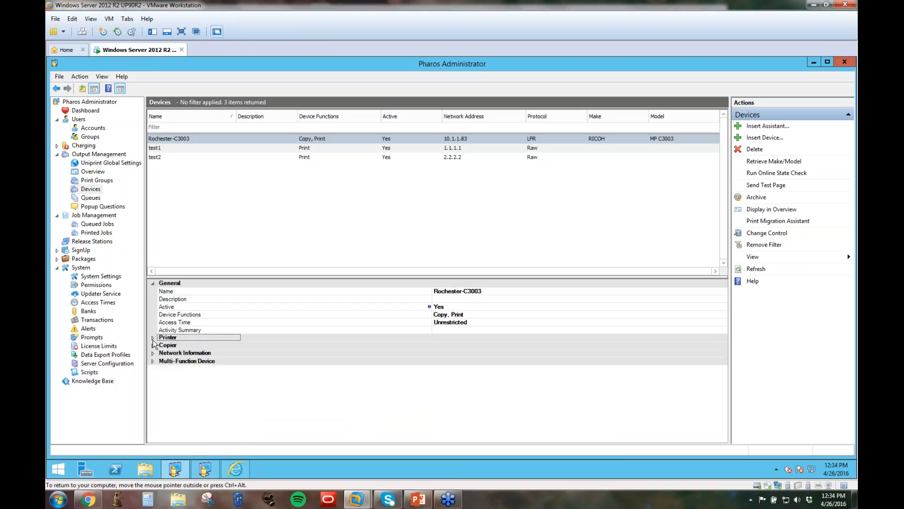
pyautogui.click(152, 346)
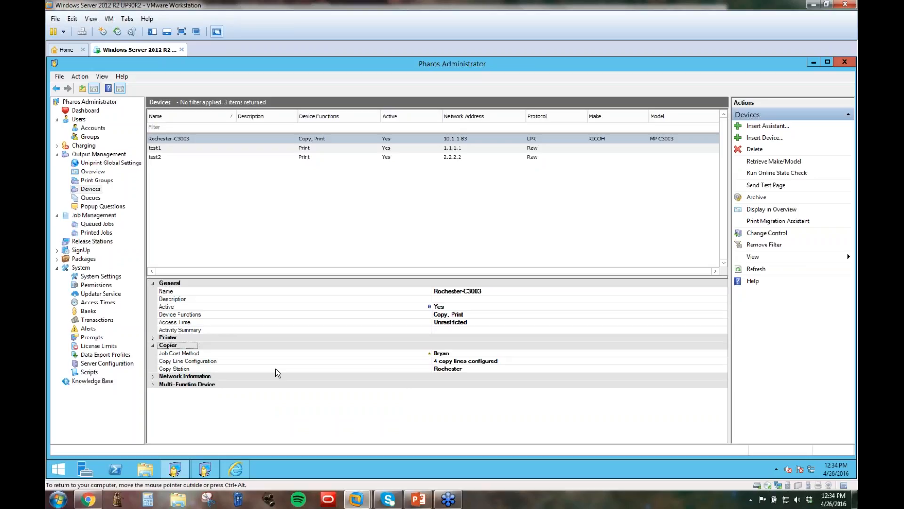
pyautogui.click(479, 365)
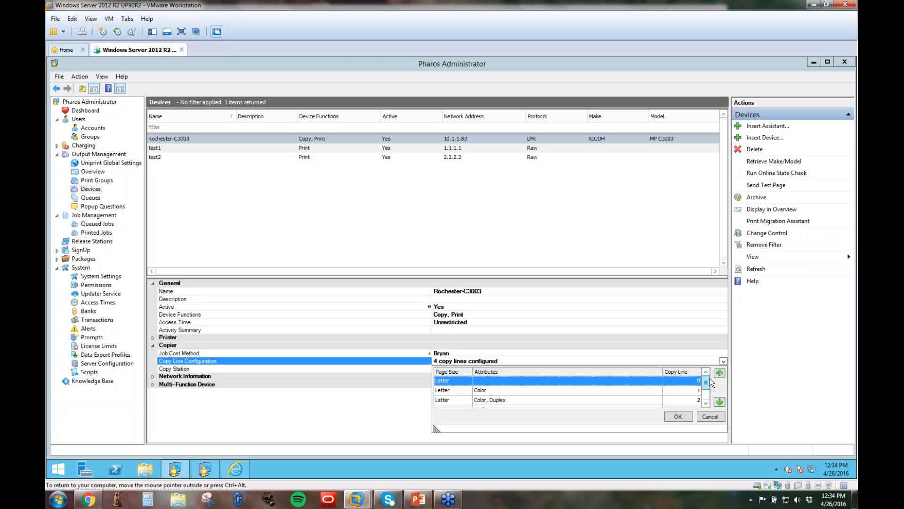
pyautogui.moveTo(705, 383)
pyautogui.mouseDown()
pyautogui.moveTo(713, 399)
pyautogui.moveTo(709, 374)
pyautogui.mouseUp()
pyautogui.moveTo(705, 382); pyautogui.dragTo(712, 399)
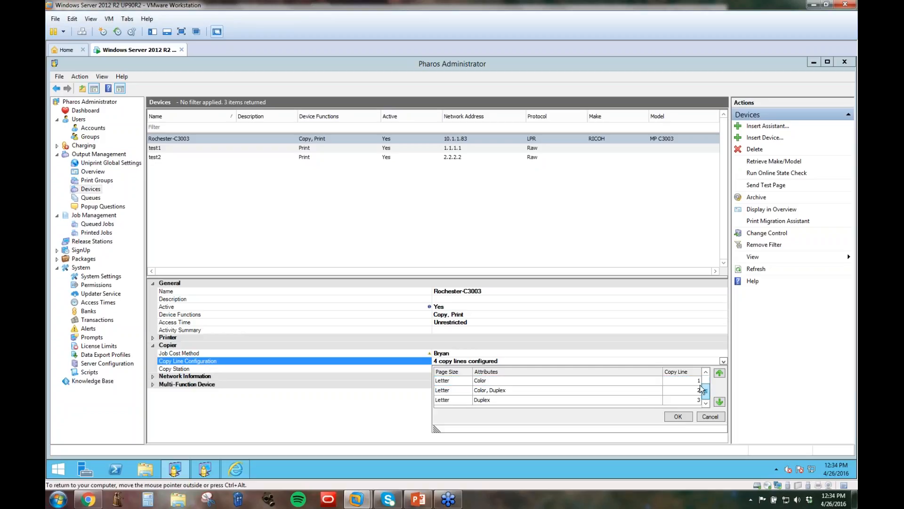
pyautogui.click(716, 418)
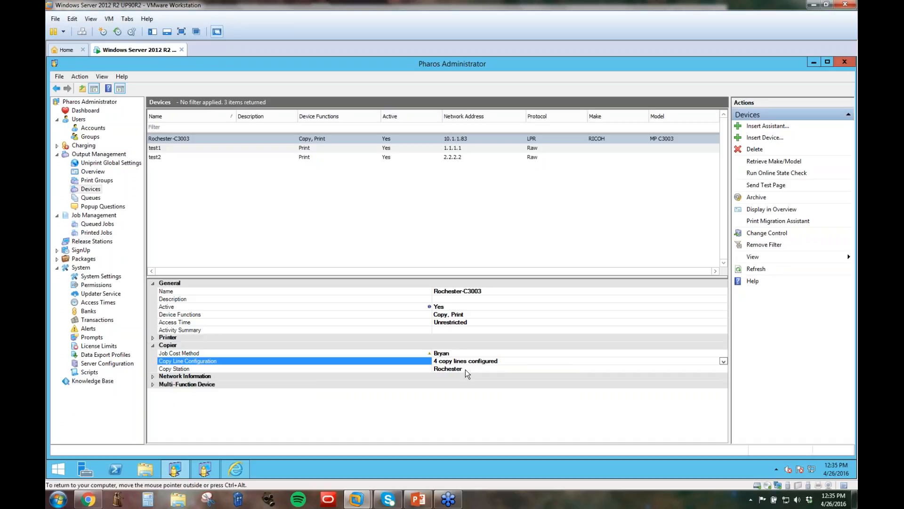
# Expand the device's Printer settings for another look, and collapse them again.
pyautogui.click(152, 338)
pyautogui.click(154, 340)
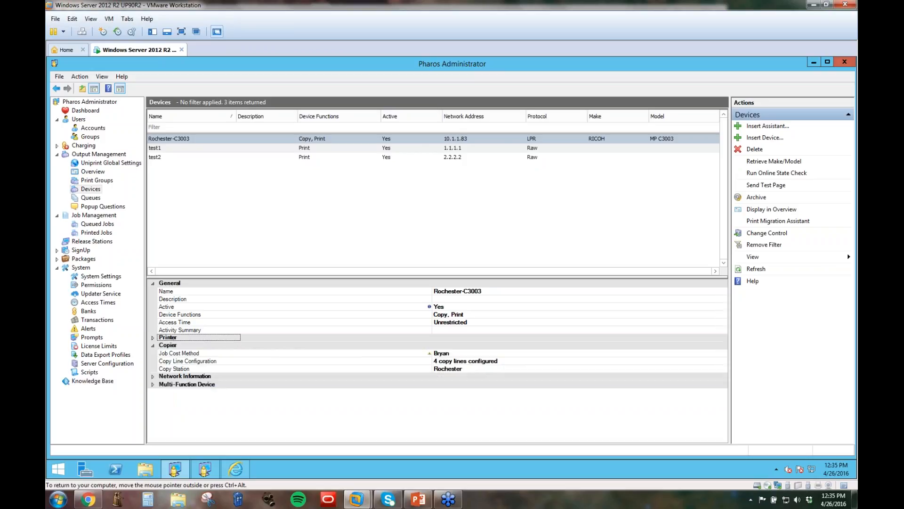
pyautogui.click(153, 337)
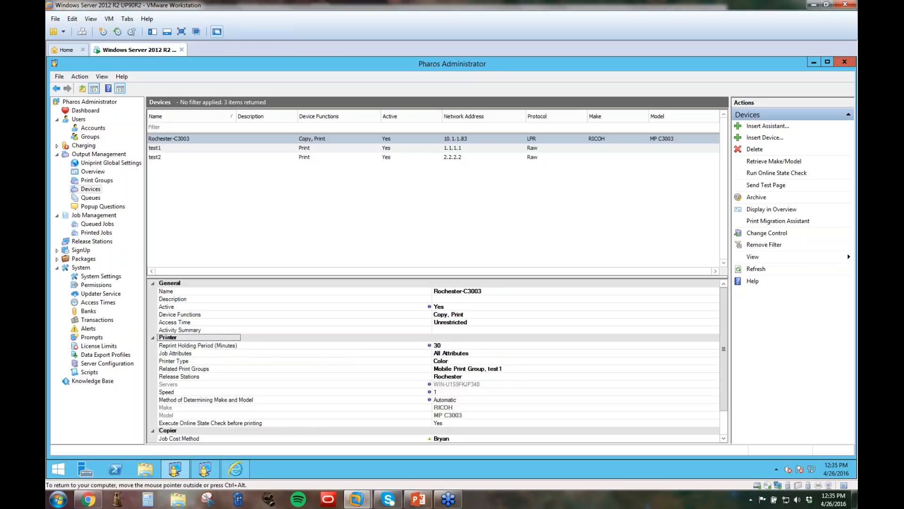
pyautogui.click(153, 337)
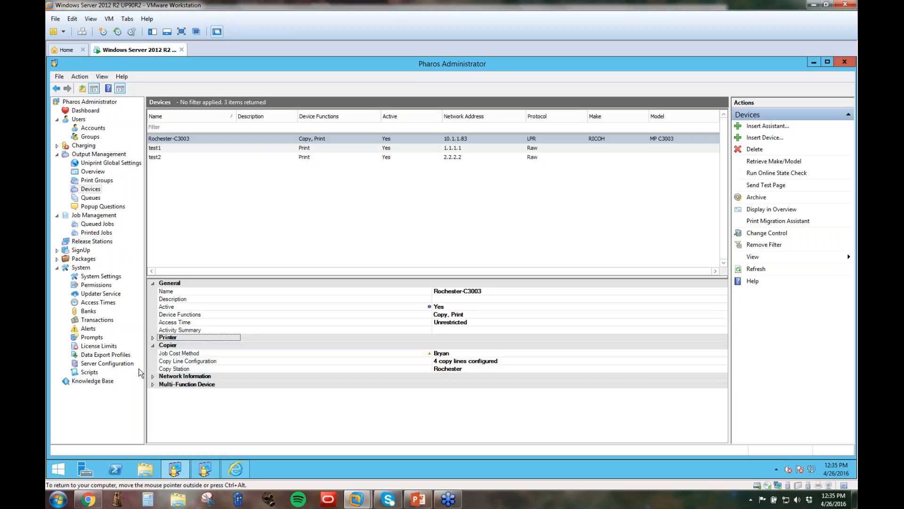
# Expand the device's Network Information settings and view the Protocol options without changing them.
pyautogui.click(153, 376)
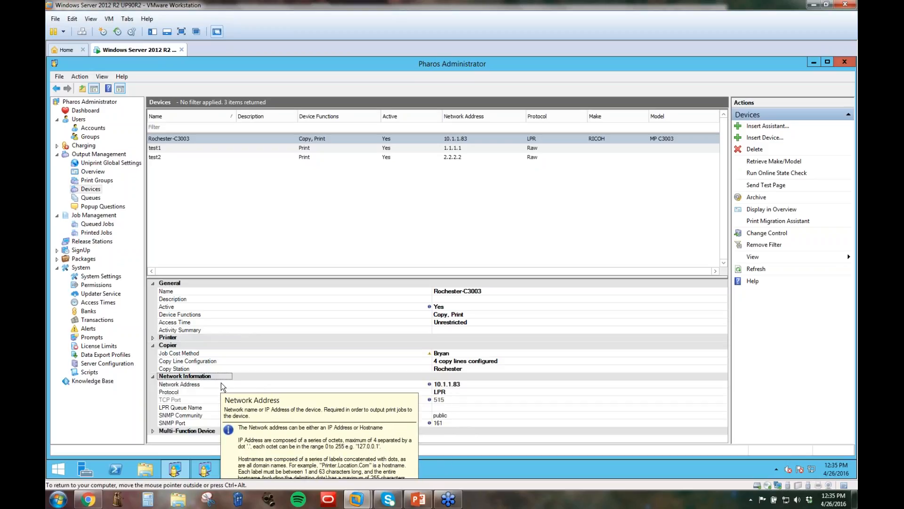
pyautogui.click(453, 391)
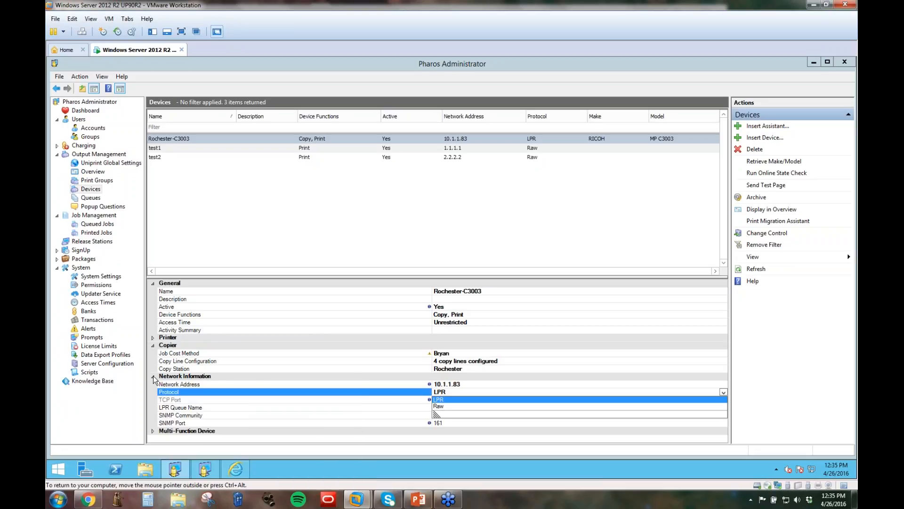
pyautogui.click(796, 391)
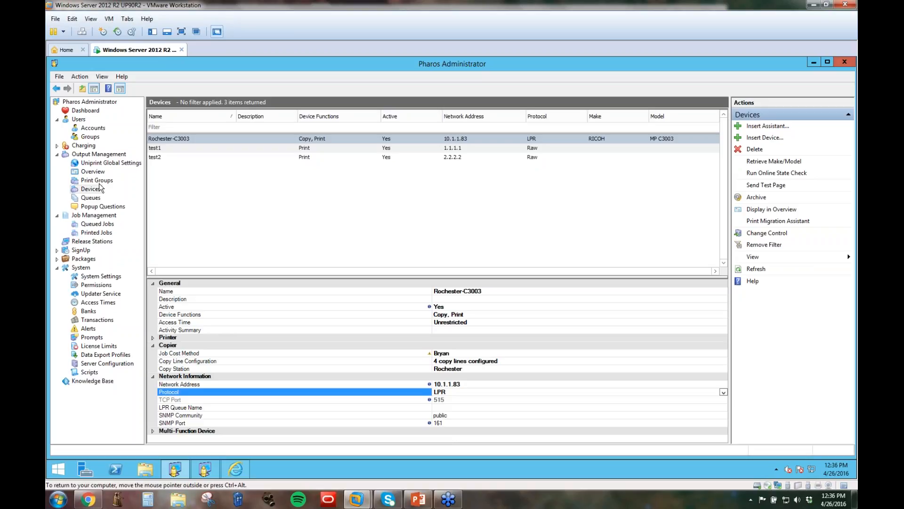
# Show the Queues list, select the test1234 queue and view its Print Group choices without changing the assignment.
pyautogui.click(97, 197)
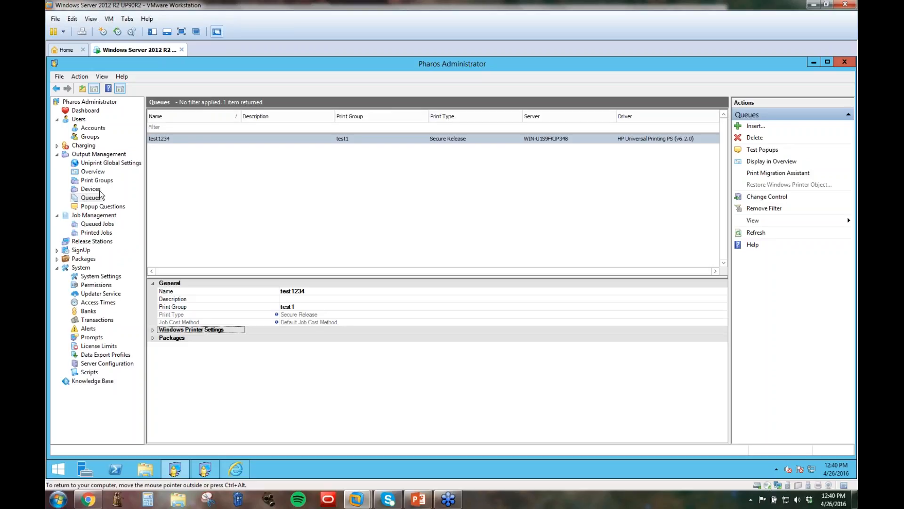
pyautogui.click(327, 184)
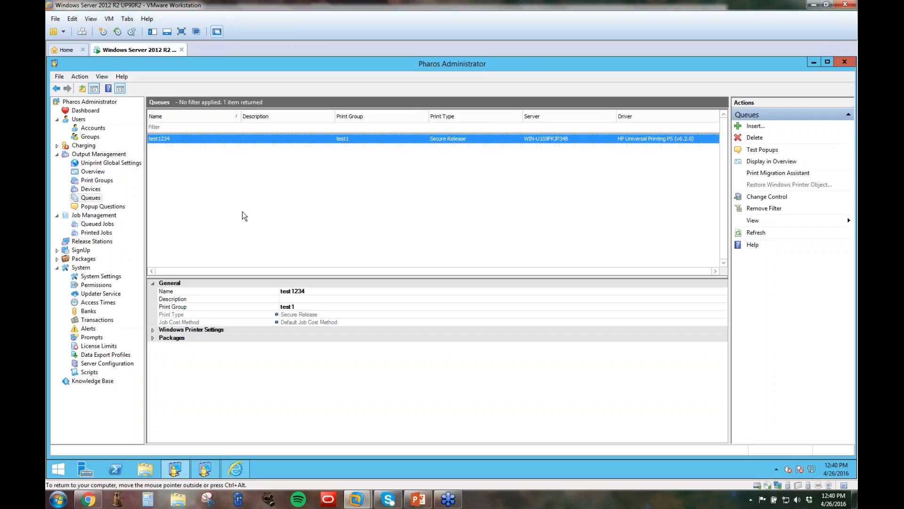
pyautogui.click(298, 308)
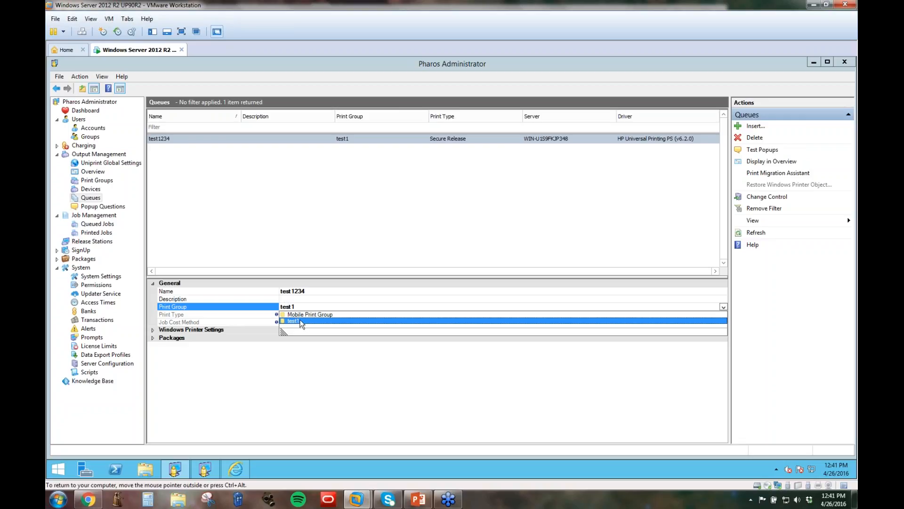
pyautogui.click(95, 182)
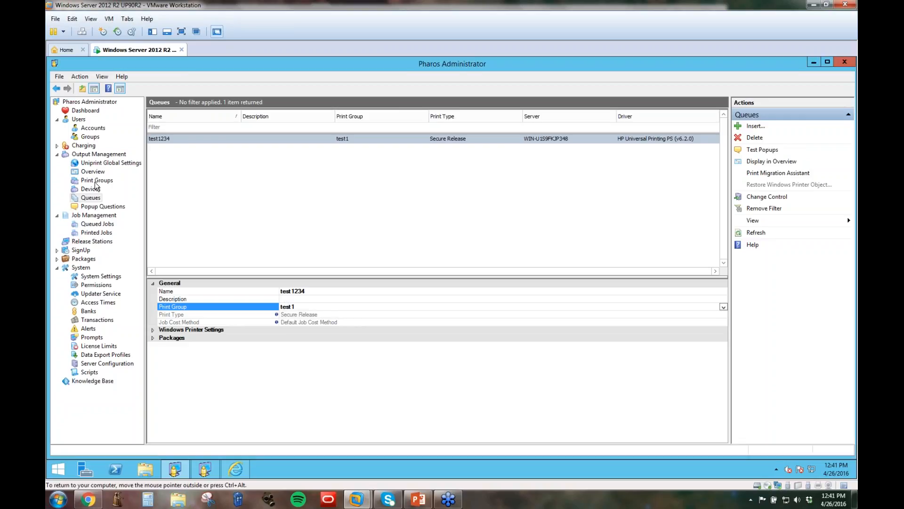
# Review the test1 print group's properties against the test1234 queue, ending on the Queues list.
pyautogui.click(95, 181)
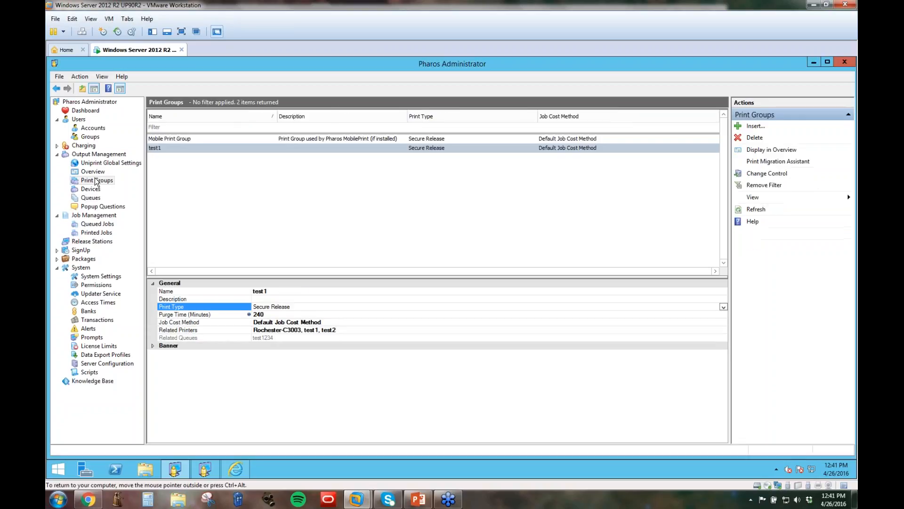
pyautogui.click(177, 150)
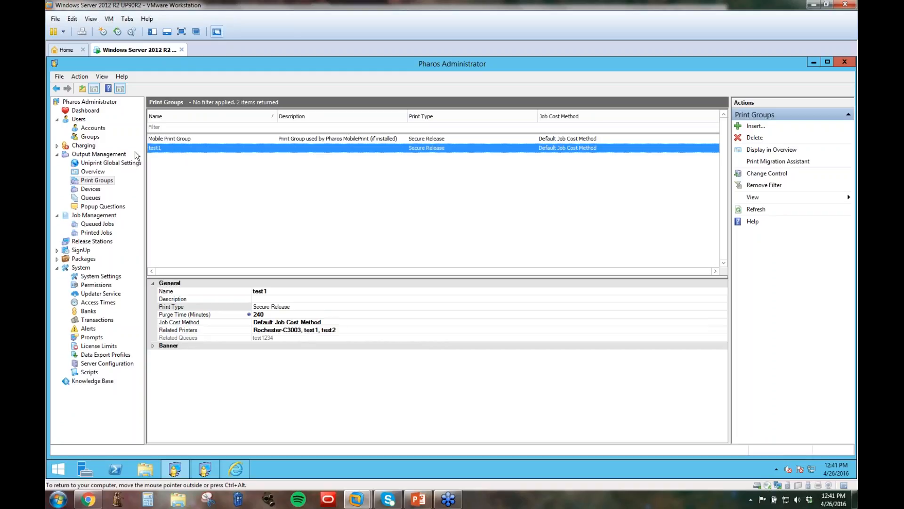
pyautogui.click(88, 198)
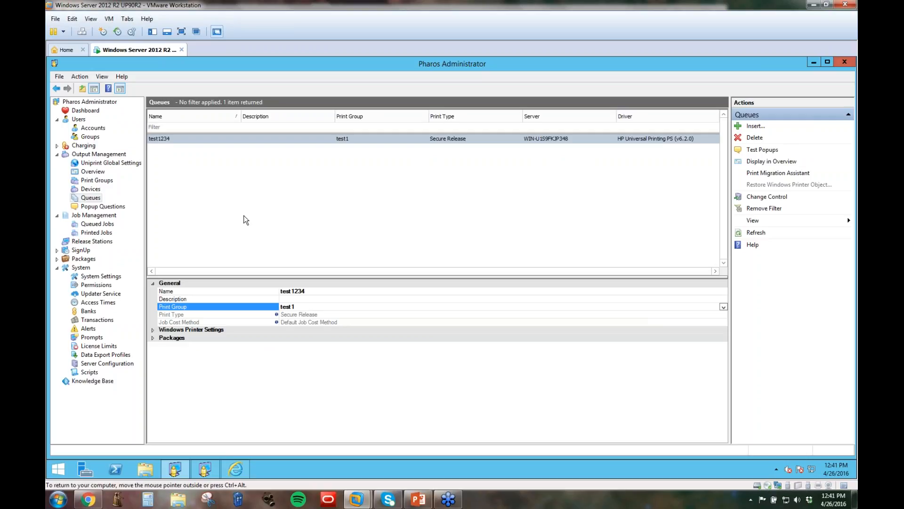
pyautogui.click(90, 198)
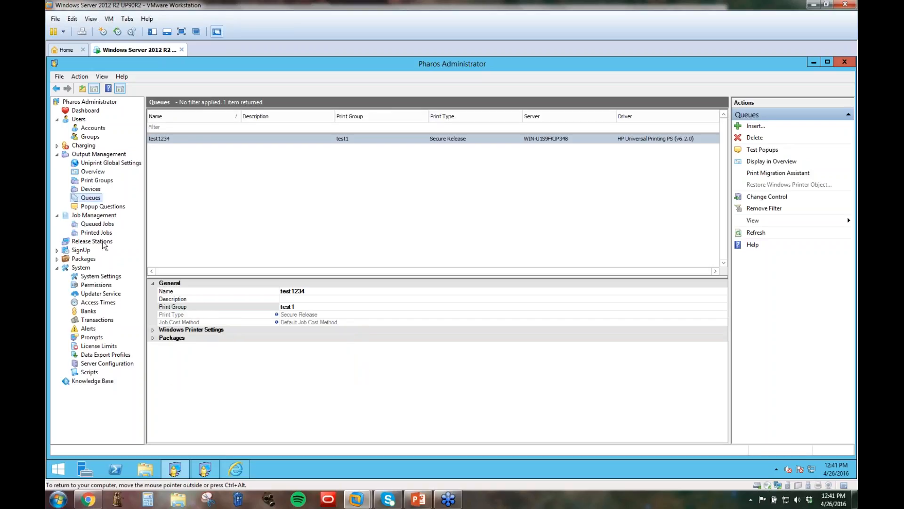
pyautogui.click(98, 181)
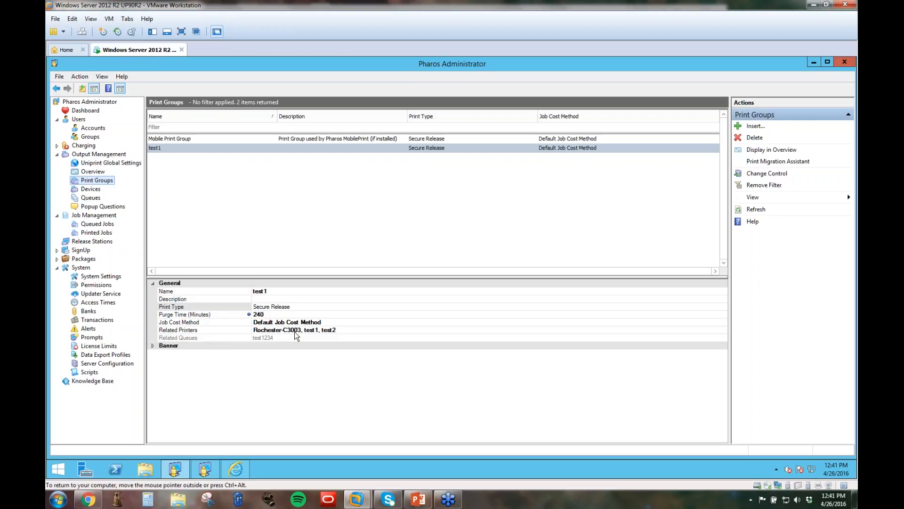
pyautogui.click(99, 198)
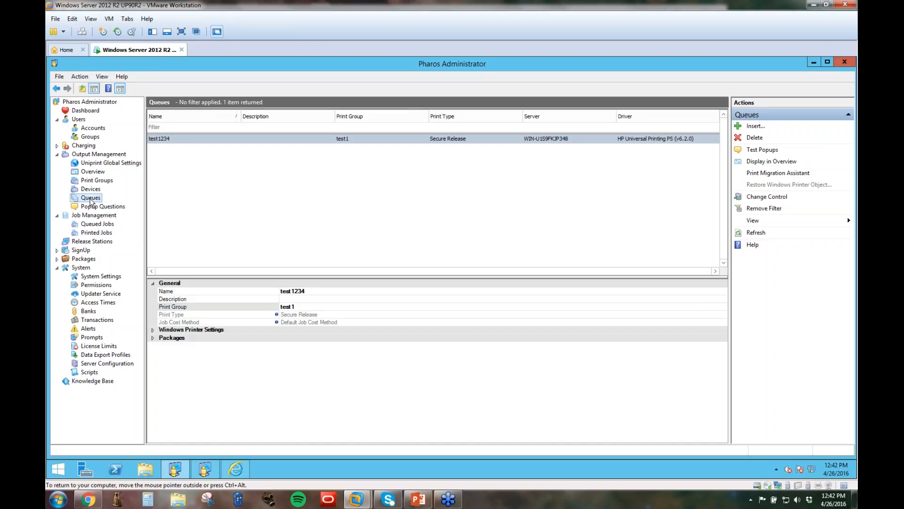
# Examine the queue's Print Group and Print Type properties, check the test1 print group again and return to the queue.
pyautogui.click(179, 307)
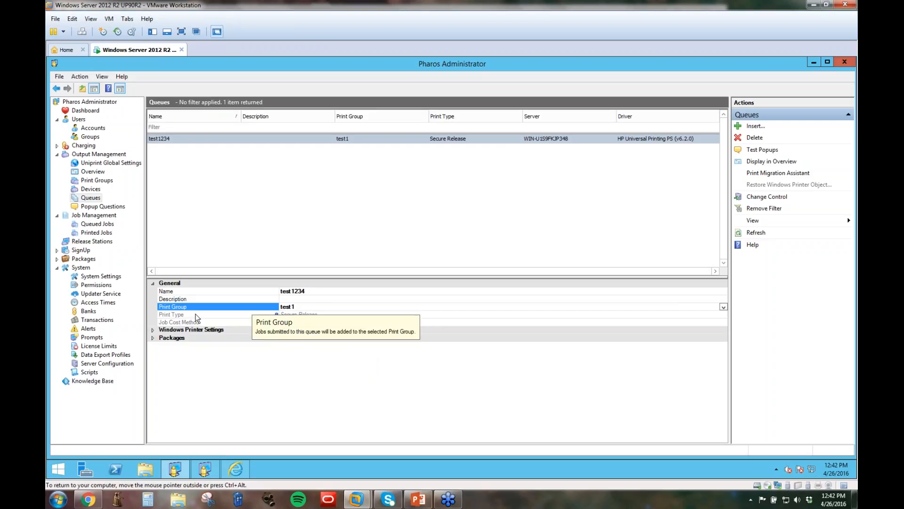
pyautogui.click(273, 315)
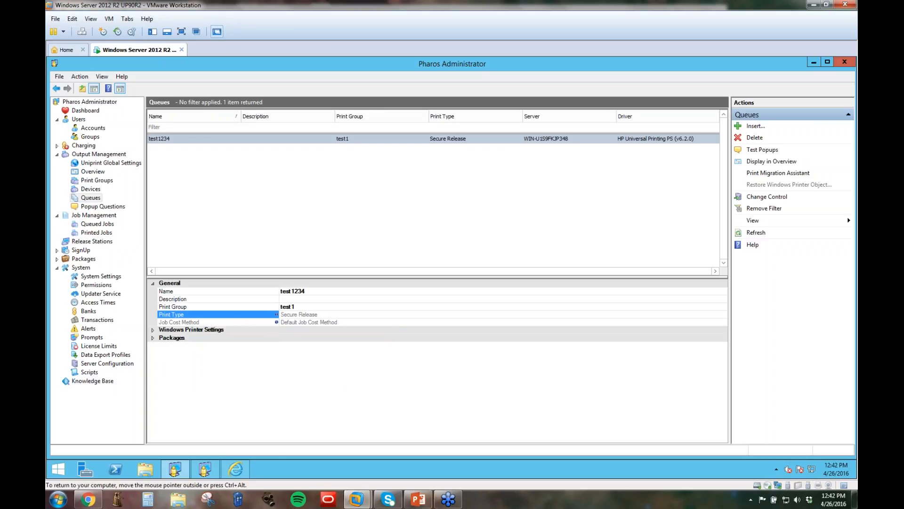
pyautogui.click(102, 182)
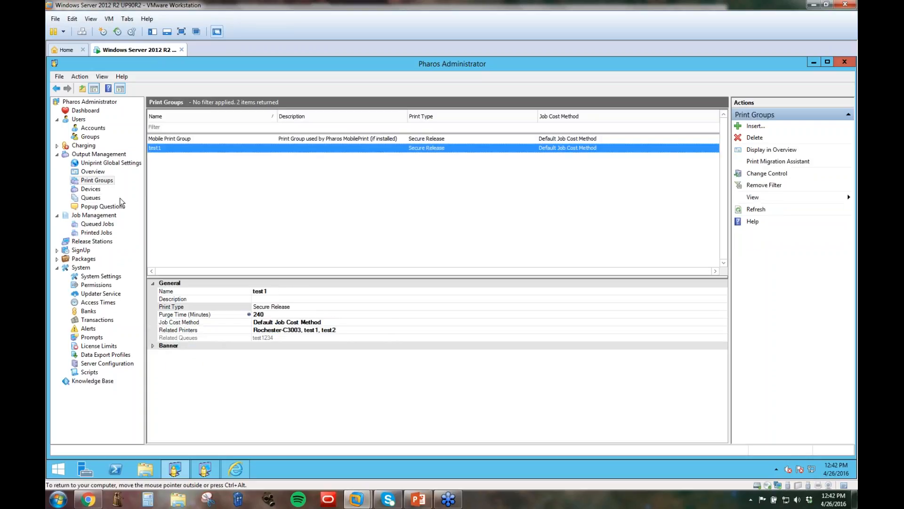
pyautogui.click(92, 198)
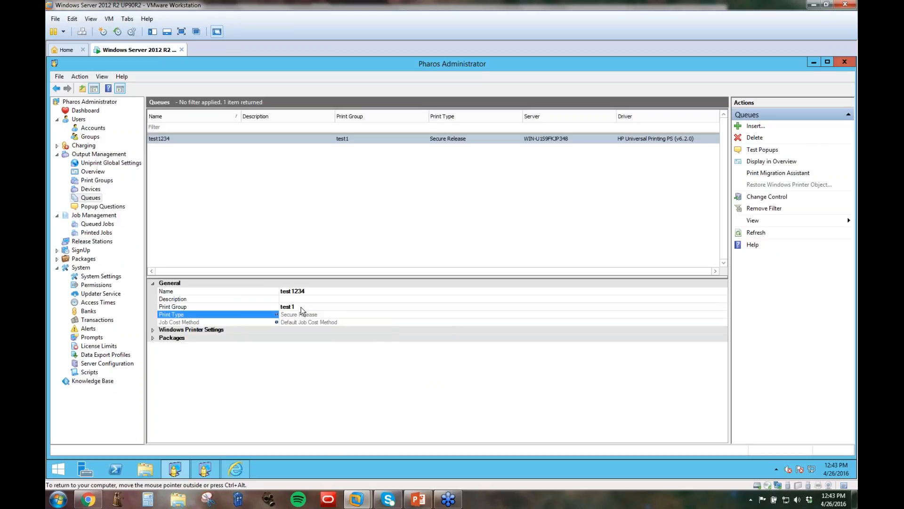
# Expand the queue's Windows Printer Settings and Packages sections, and review the Username Password Questions group under Popup Questions before returning to Queues.
pyautogui.click(157, 331)
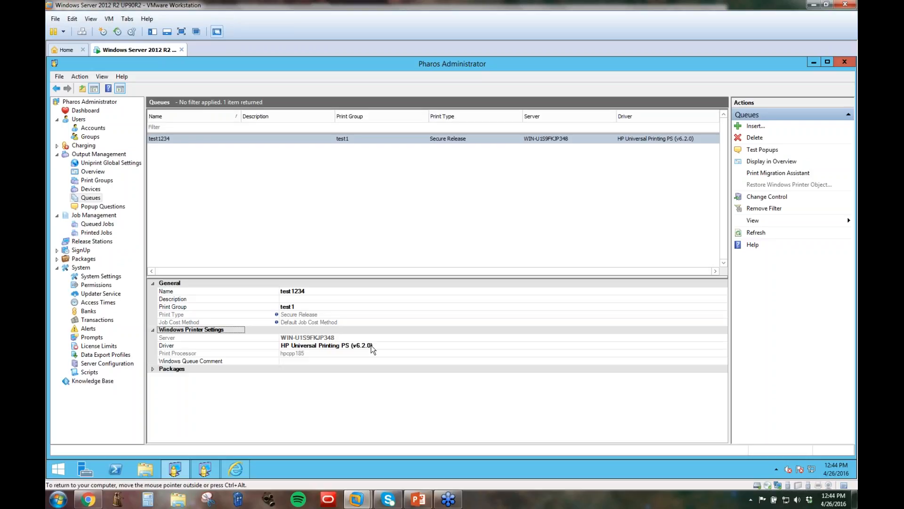
pyautogui.click(153, 370)
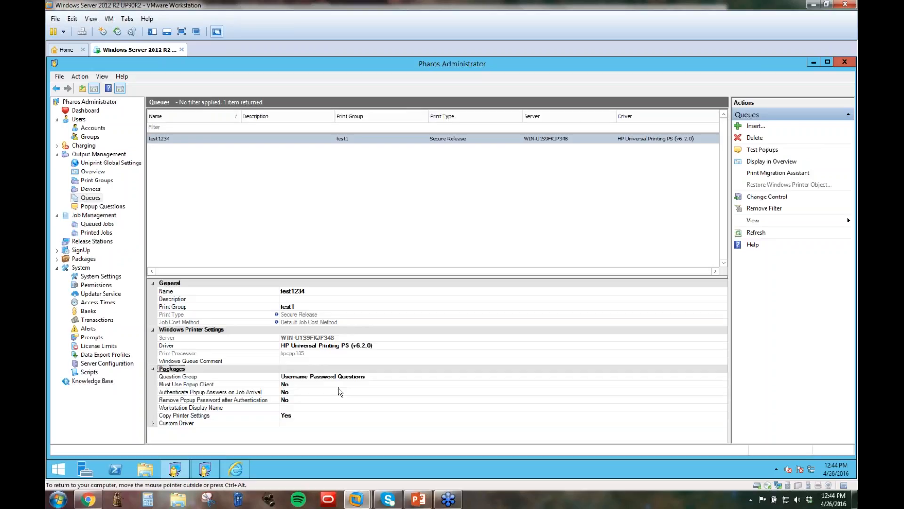
pyautogui.moveTo(200, 385)
pyautogui.click(83, 206)
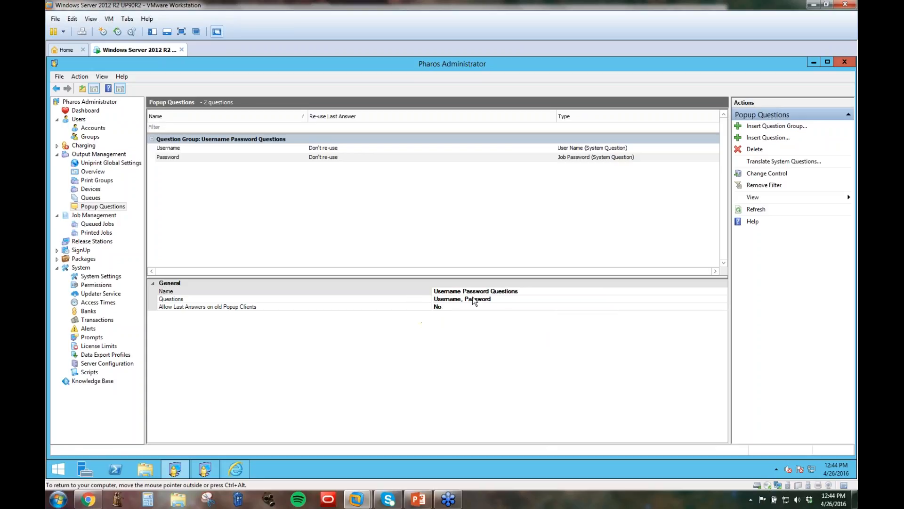
pyautogui.click(83, 201)
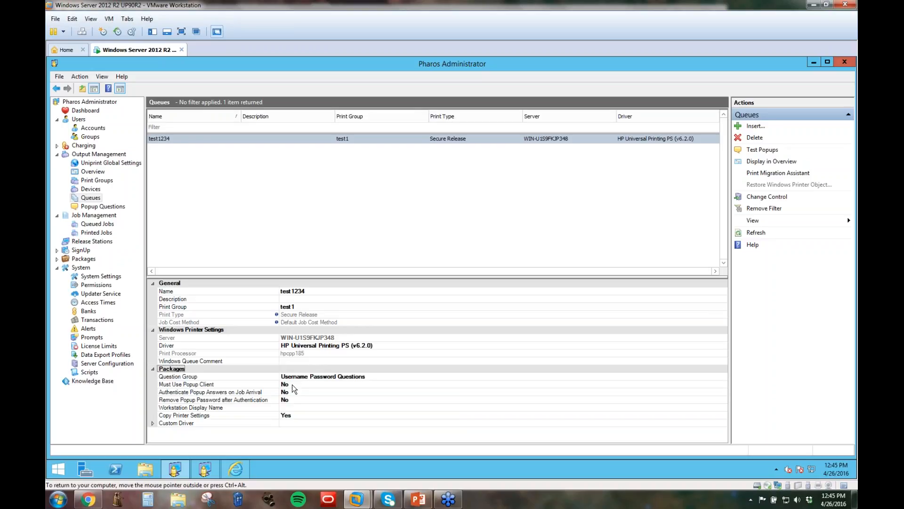
# Set the queue's Workstation Display Name to StudentPrintingBW, and view the Remove Popup Password after Authentication options without changing them.
pyautogui.click(313, 291)
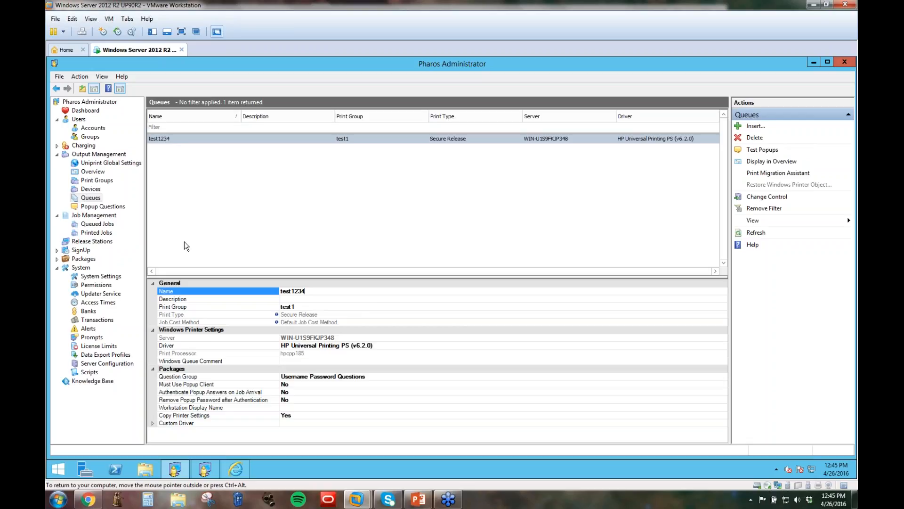
pyautogui.click(287, 407)
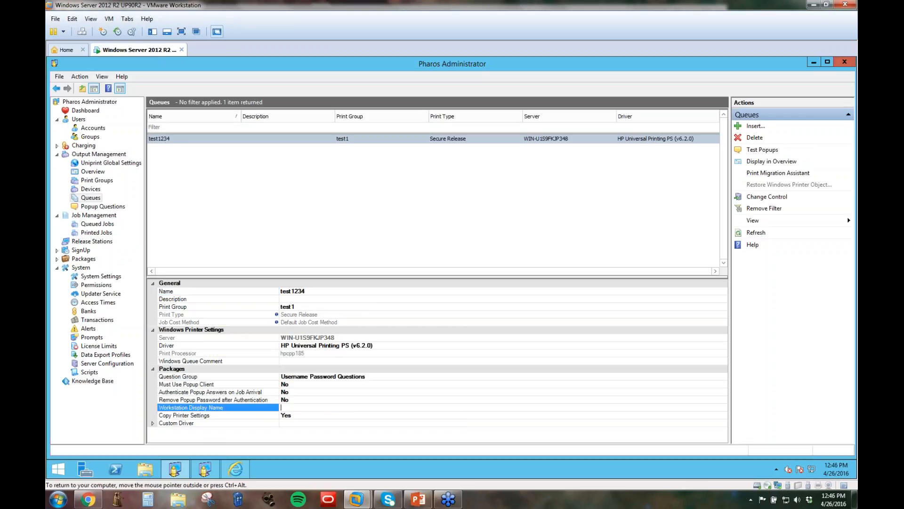
pyautogui.write('P')
pyautogui.press('BackSpace')
pyautogui.write('StudentPrintingBW')
pyautogui.click(311, 400)
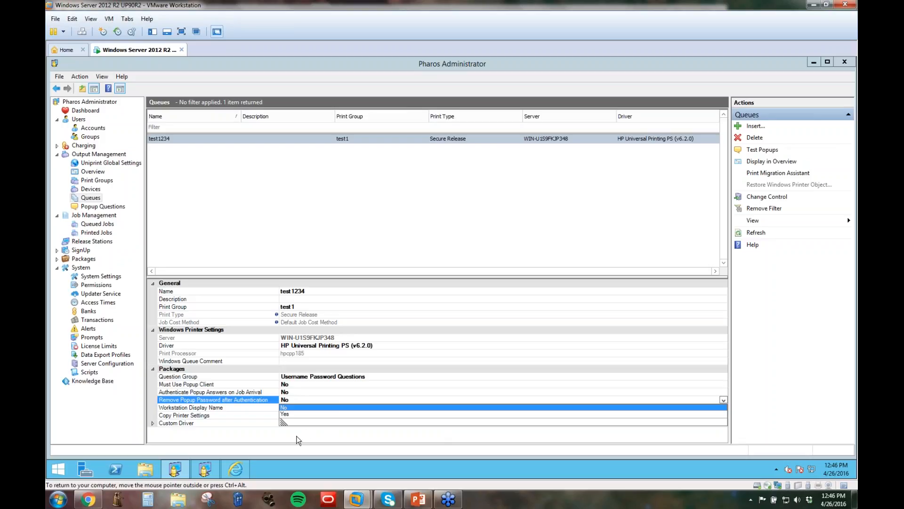
pyautogui.click(297, 436)
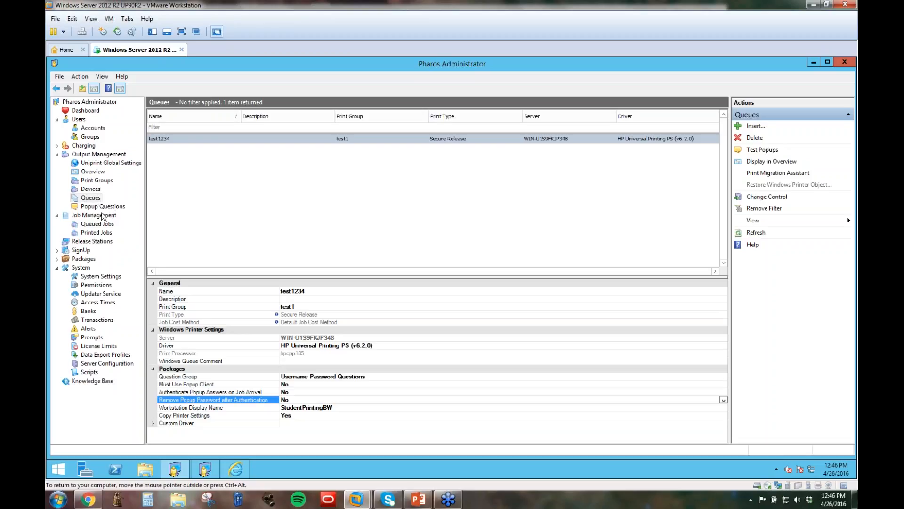
# Review the Rochester release station, look at the Devices list for comparison, and return to Release Stations.
pyautogui.click(90, 242)
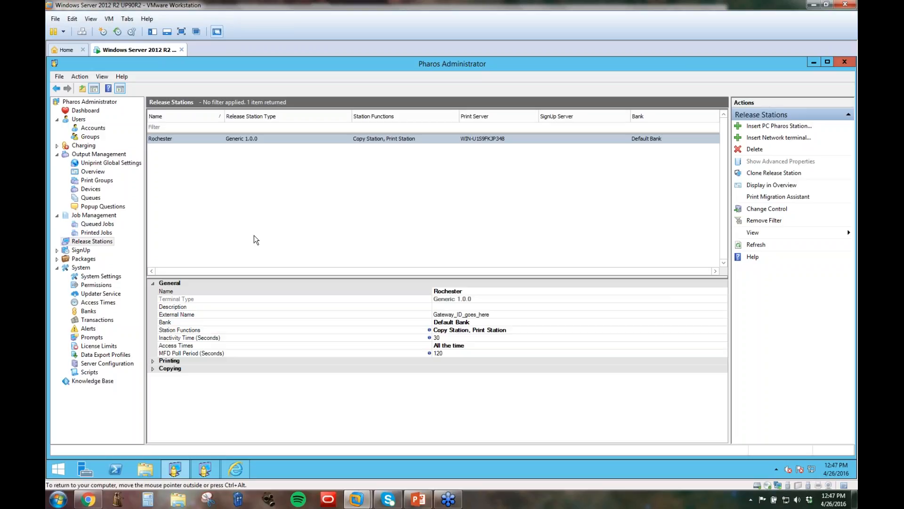
pyautogui.click(90, 189)
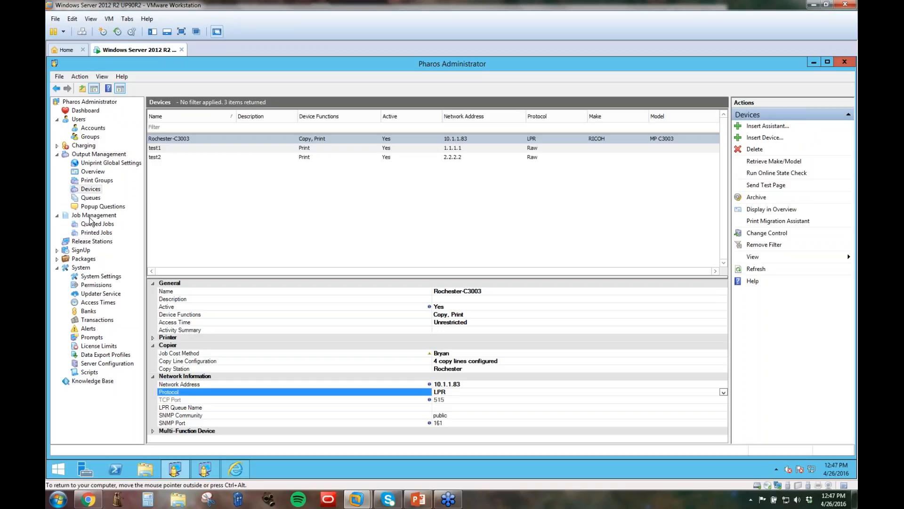
pyautogui.click(95, 242)
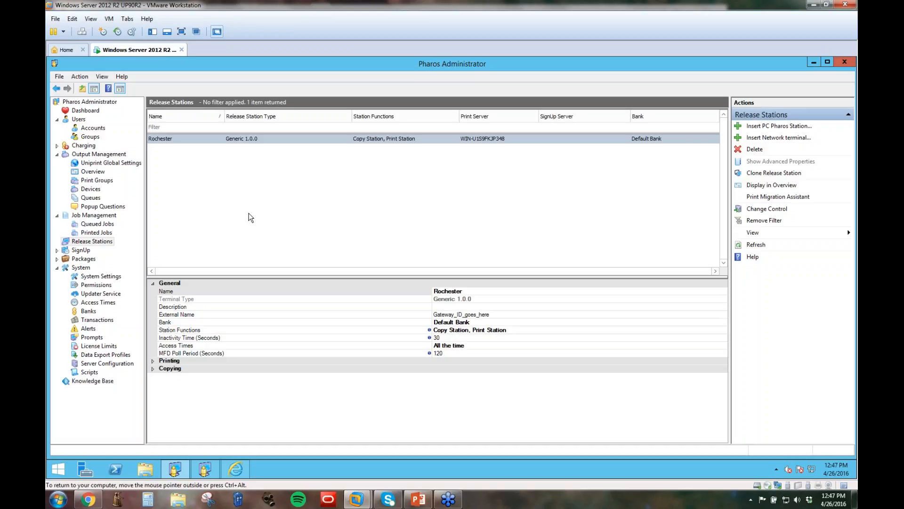
# Inspect the Rochester release station's name and Station Functions options, leaving the functions as they are.
pyautogui.click(467, 292)
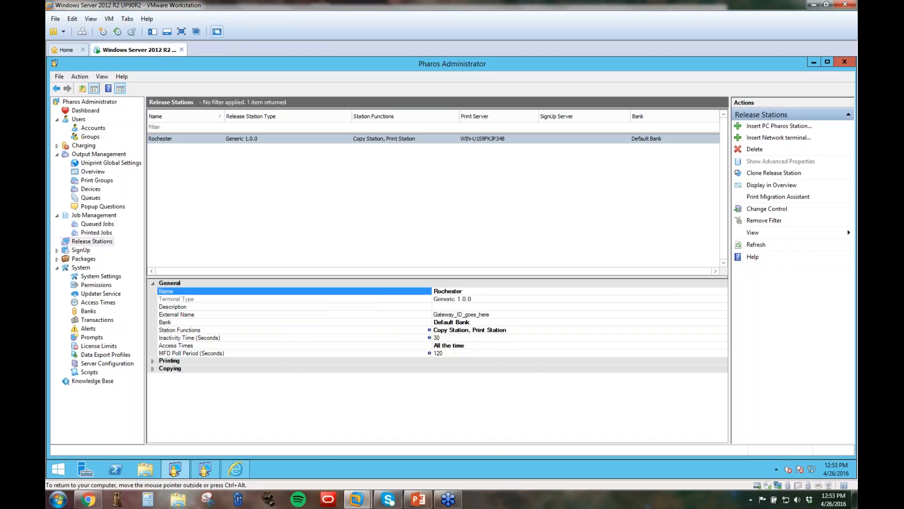
pyautogui.click(478, 331)
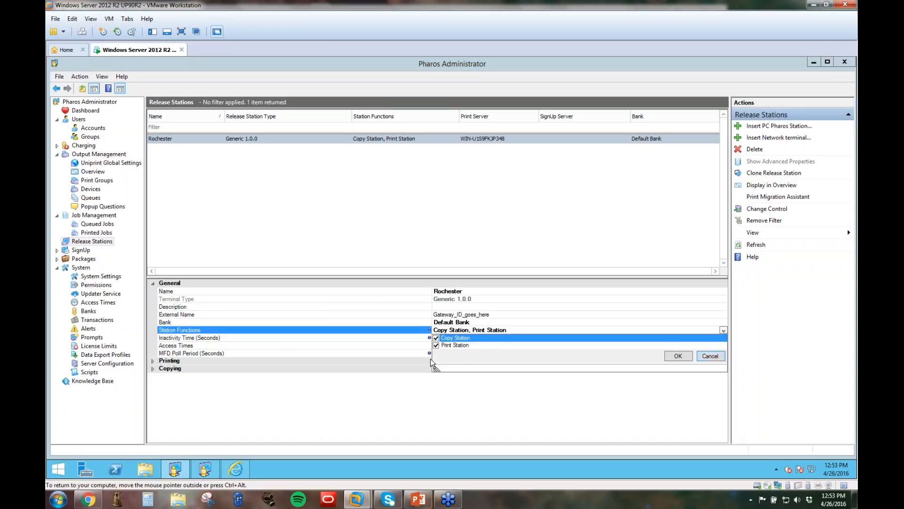
pyautogui.click(716, 357)
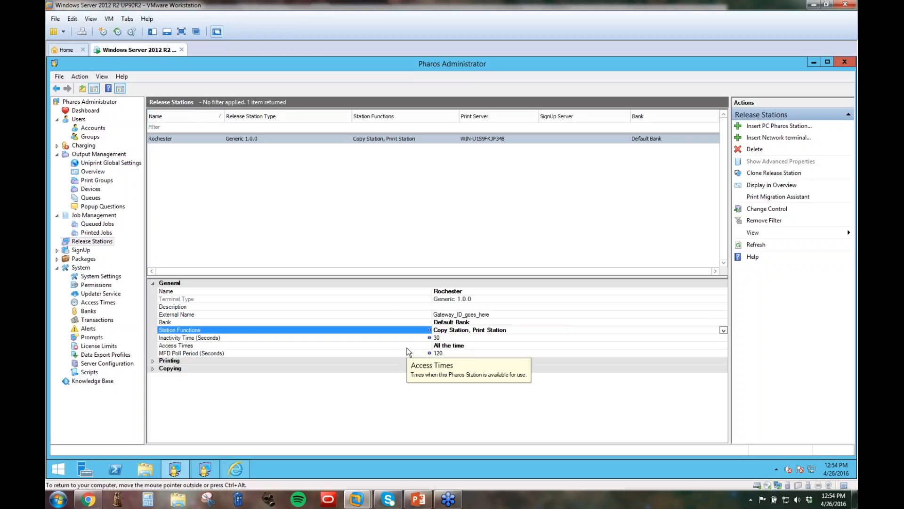
# Expand the release station's Printing and Copying settings, and inspect the Related Printers choices without changing them.
pyautogui.click(152, 361)
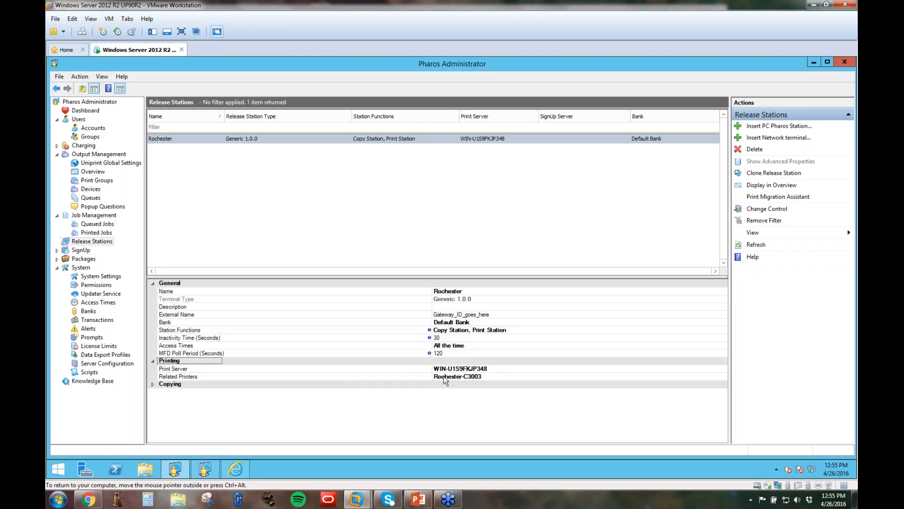
pyautogui.click(472, 377)
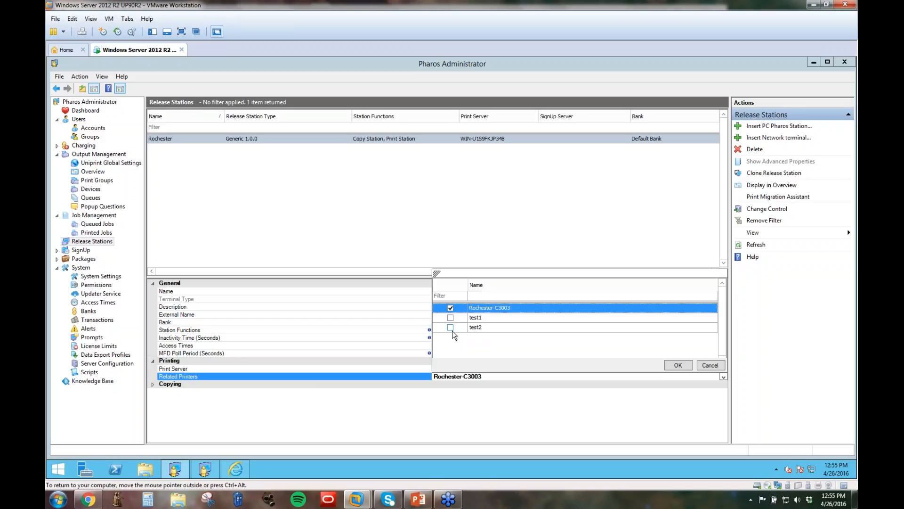
pyautogui.click(709, 365)
pyautogui.click(151, 383)
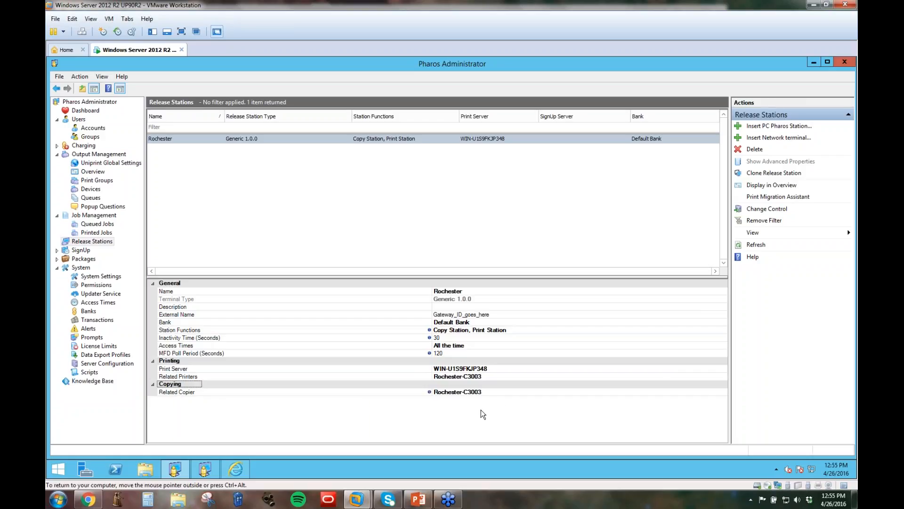
pyautogui.moveTo(178, 324)
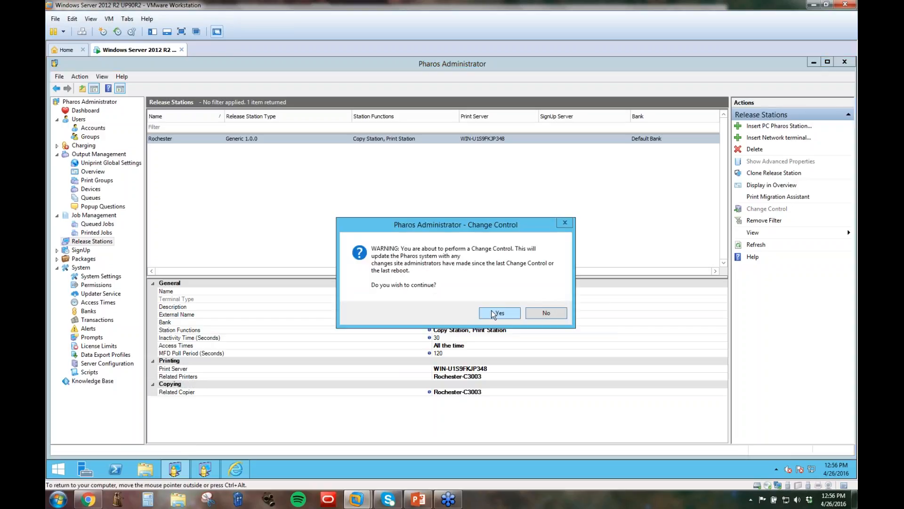
# Confirm the Change Control to update the Pharos system, and open the Uniprint Global Settings.
pyautogui.click(490, 312)
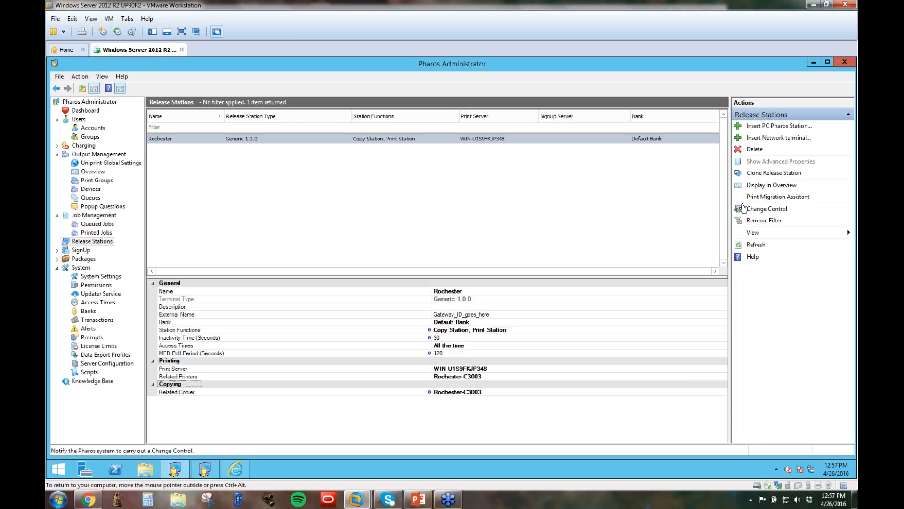
pyautogui.click(94, 165)
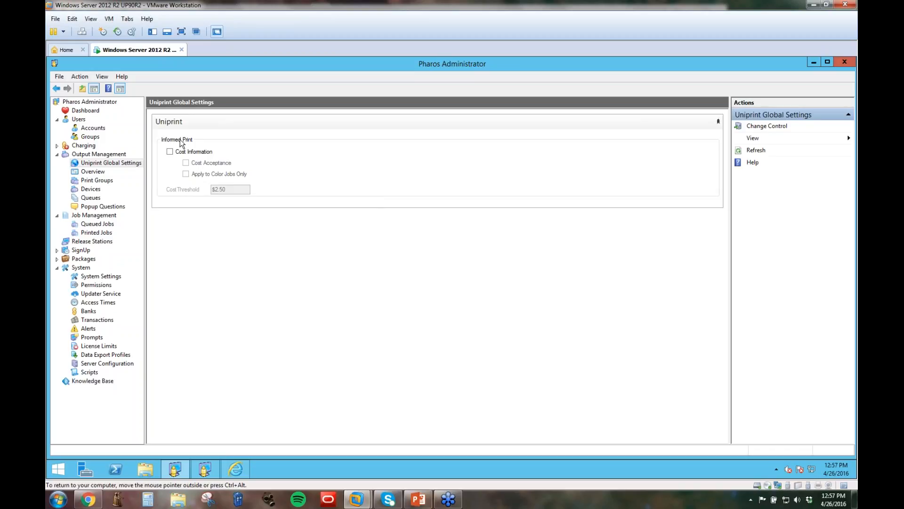
# Try the Informed Print options Cost Information, Cost Acceptance, Apply to Color Jobs Only and Cost Threshold, and turn Cost Information off again.
pyautogui.click(169, 152)
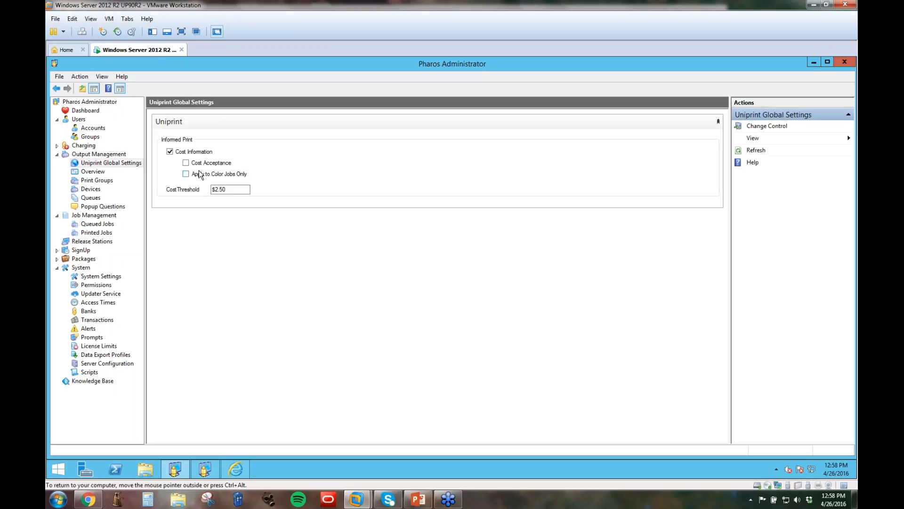
pyautogui.click(187, 163)
pyautogui.click(186, 174)
pyautogui.click(234, 189)
pyautogui.click(234, 189)
pyautogui.click(232, 189)
pyautogui.click(170, 152)
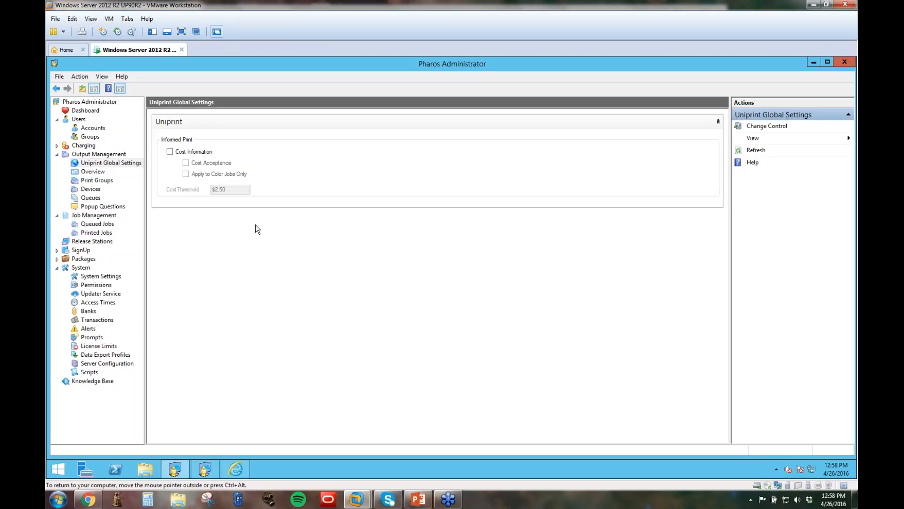
# Compare the two job cost methods under Charging, and view the Costing Type choices of the Default Job Cost Method without changing them.
pyautogui.click(57, 155)
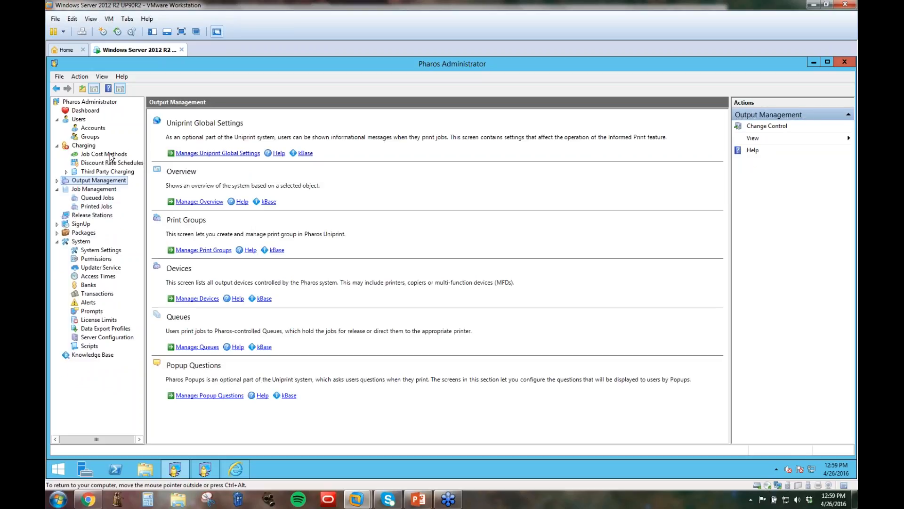
pyautogui.click(112, 156)
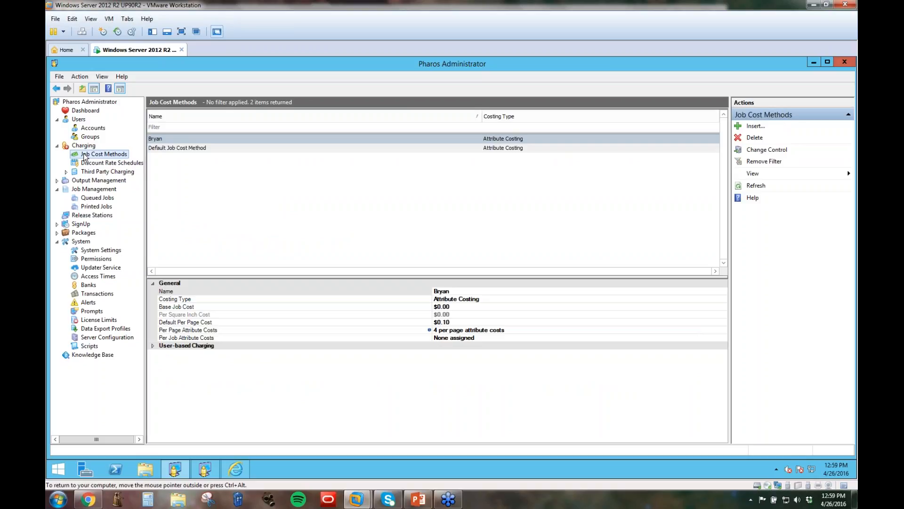
pyautogui.click(180, 148)
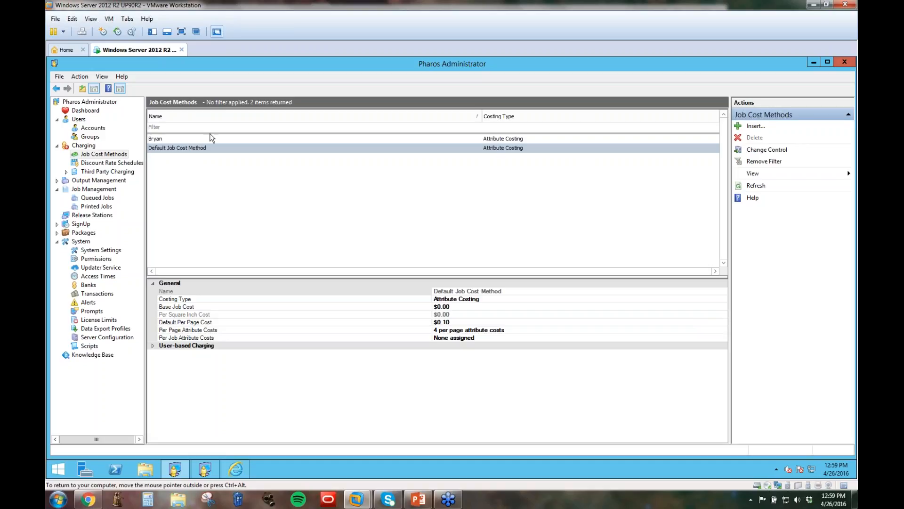
pyautogui.click(162, 139)
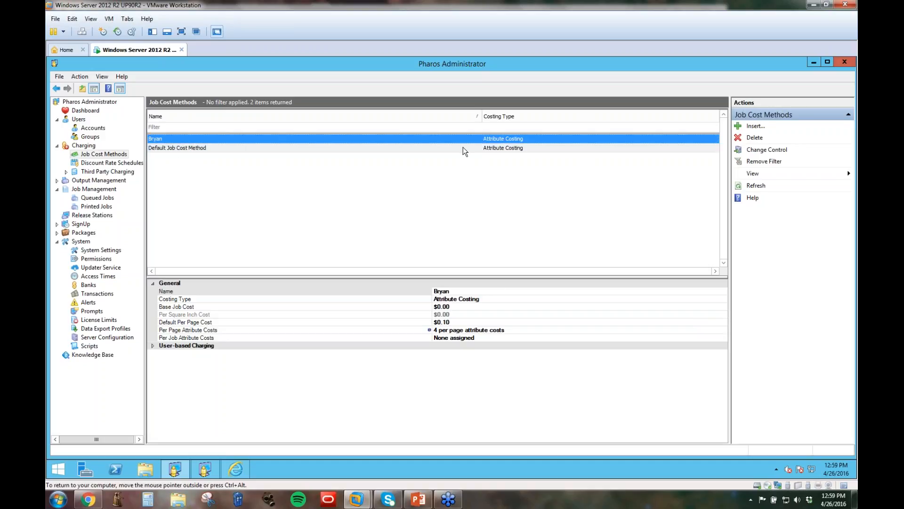
pyautogui.click(174, 150)
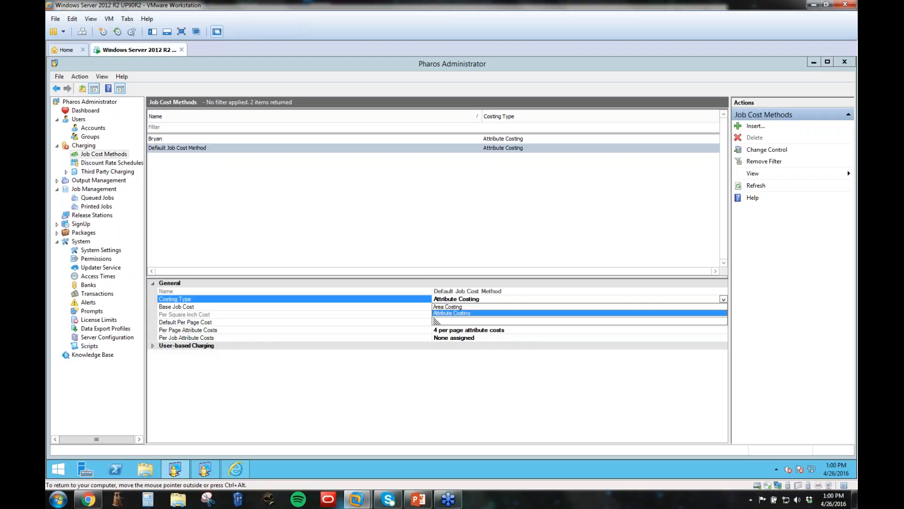
pyautogui.click(499, 225)
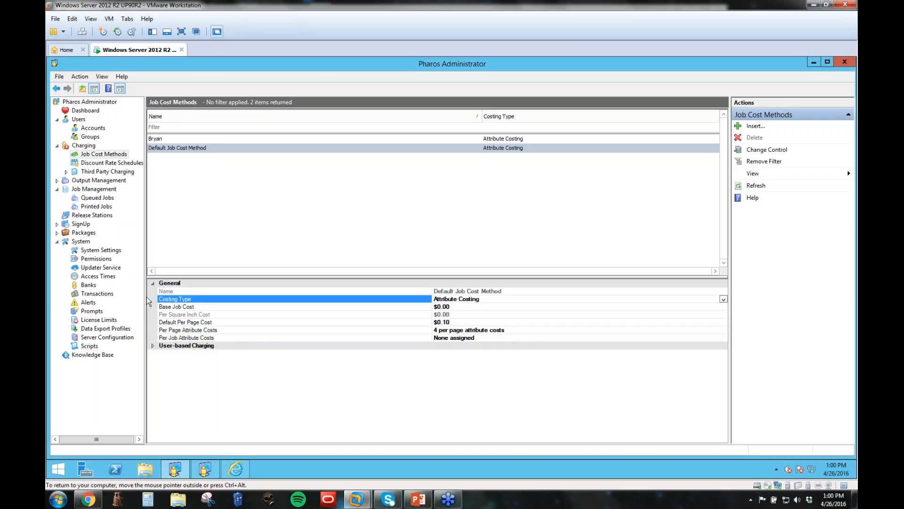
# Inspect the Default Job Cost Method's Per Page Attribute Costs, and leave them without saving changes.
pyautogui.moveTo(177, 333)
pyautogui.click(724, 330)
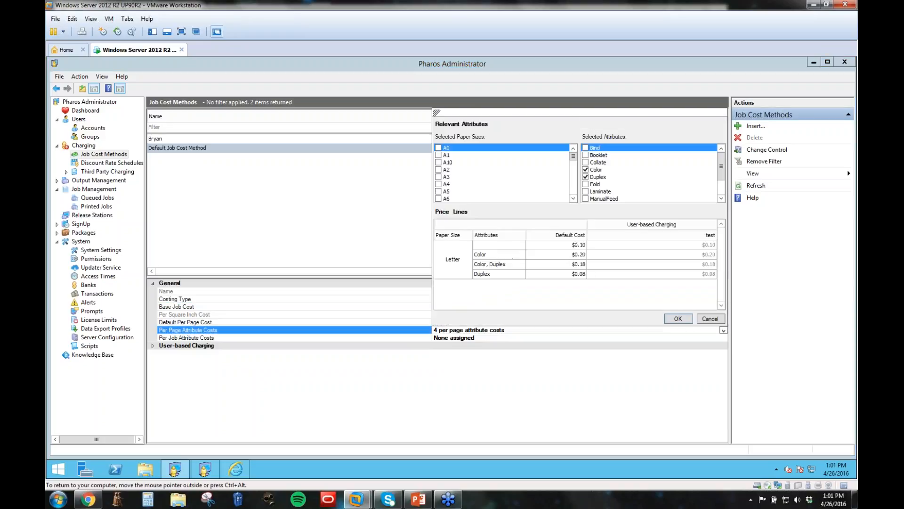
pyautogui.click(710, 319)
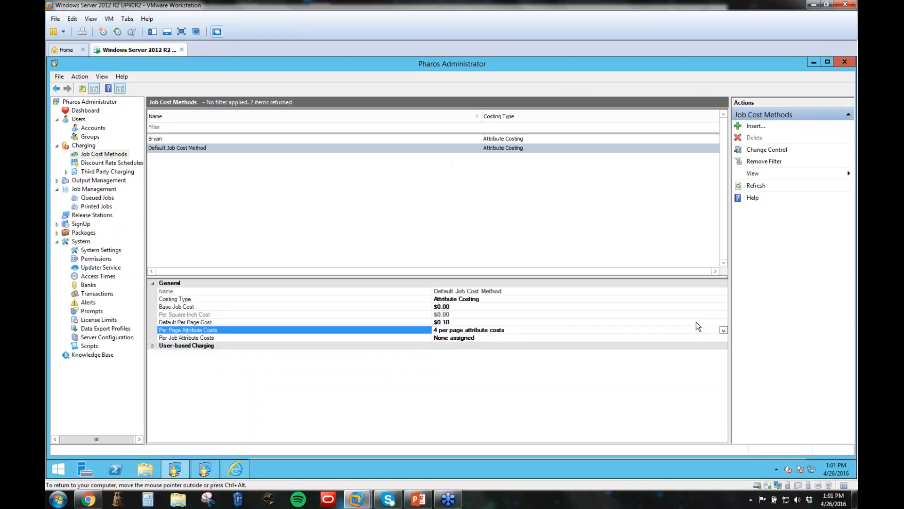
# Expand User-based Charging for the Default Job Cost Method, and remove the test group from its Groups.
pyautogui.click(151, 346)
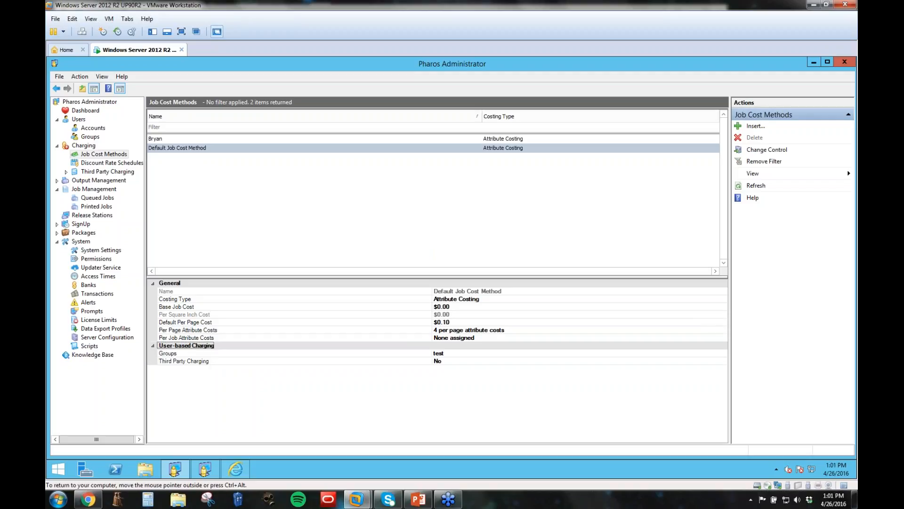
pyautogui.click(443, 355)
pyautogui.click(437, 369)
pyautogui.click(678, 379)
# Review the paper sizes and attributes in Per Page Attribute Costs, try adding A4, clear it again and accept the price lines.
pyautogui.click(484, 332)
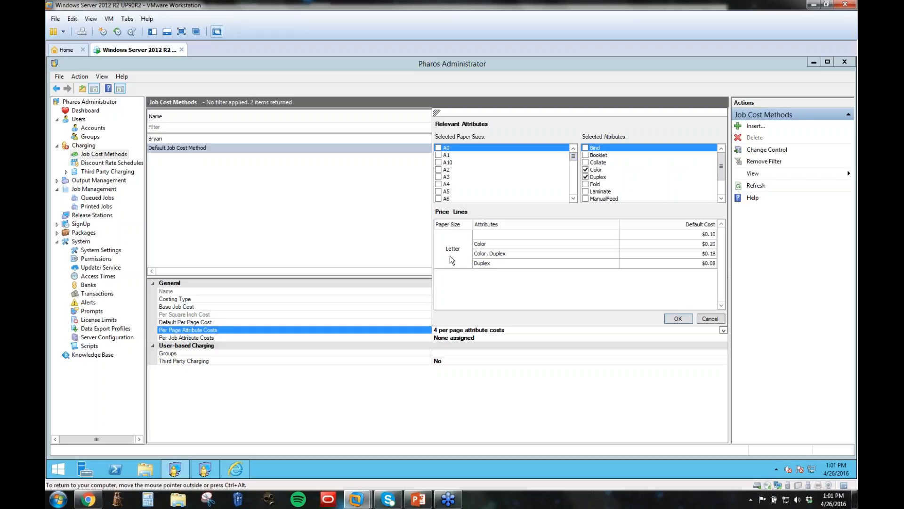
pyautogui.moveTo(575, 157); pyautogui.dragTo(579, 191)
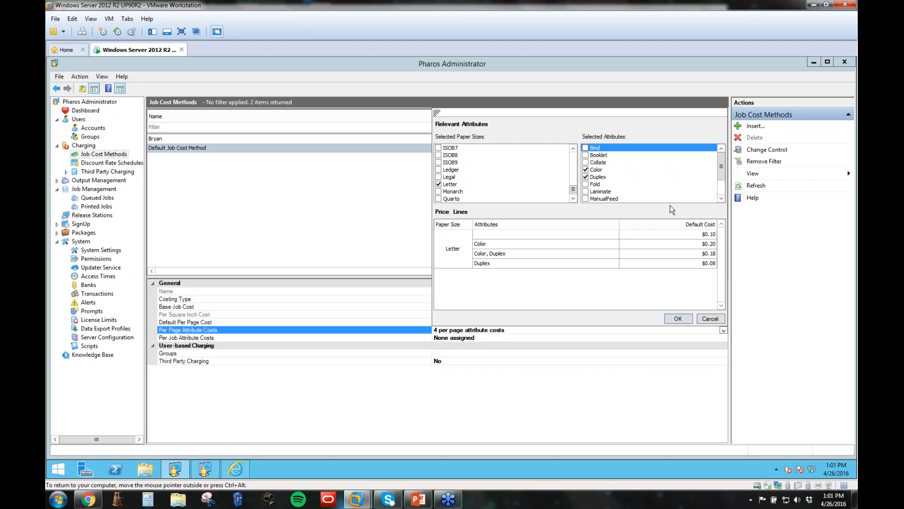
pyautogui.moveTo(573, 189); pyautogui.dragTo(574, 148)
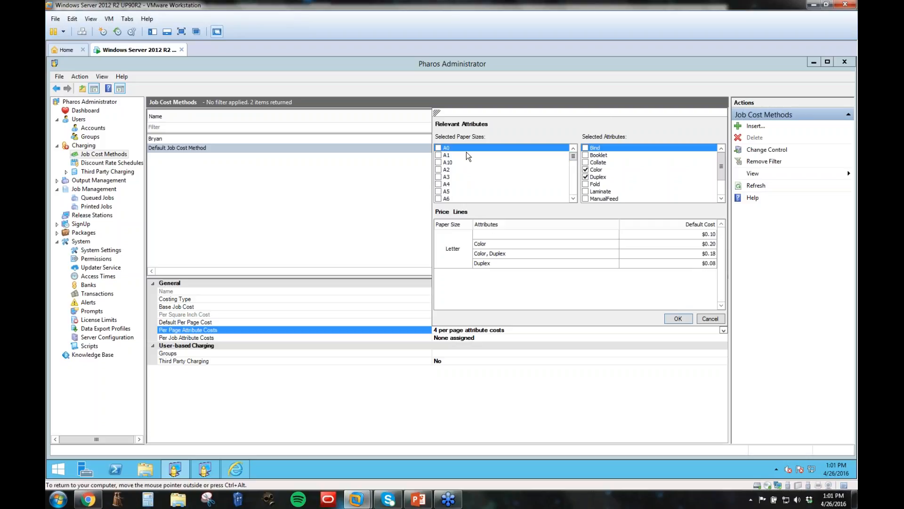
pyautogui.click(439, 184)
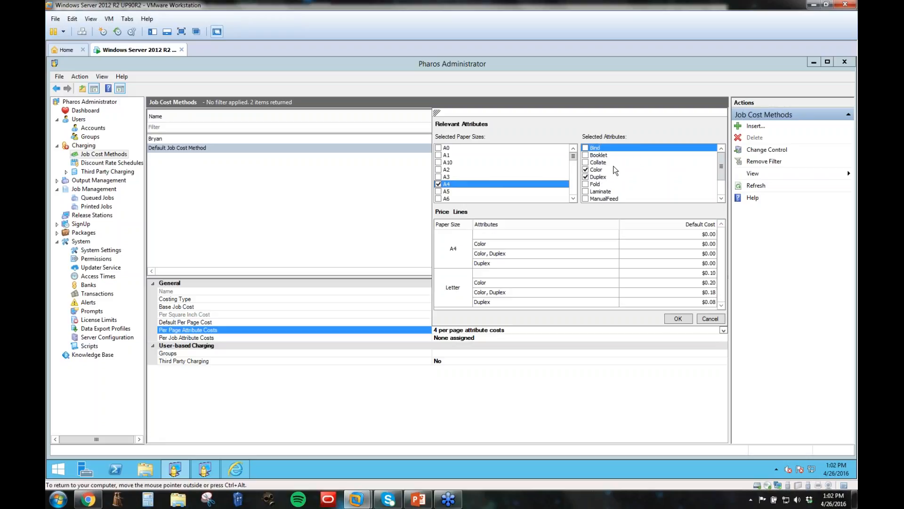
pyautogui.moveTo(721, 170); pyautogui.dragTo(721, 186)
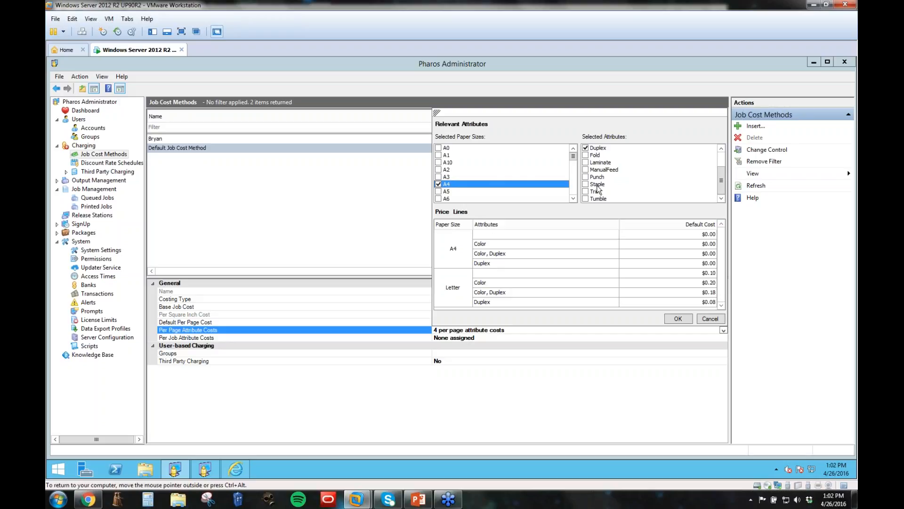
pyautogui.click(488, 183)
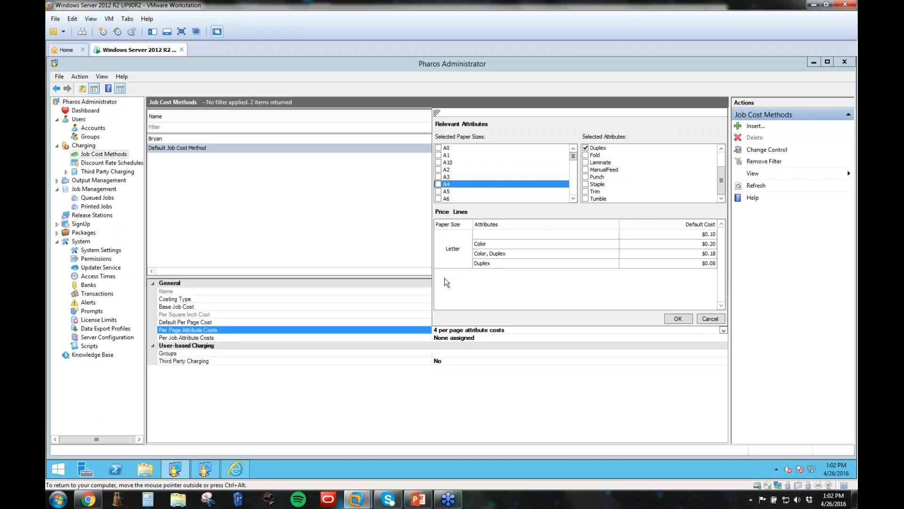
pyautogui.click(678, 319)
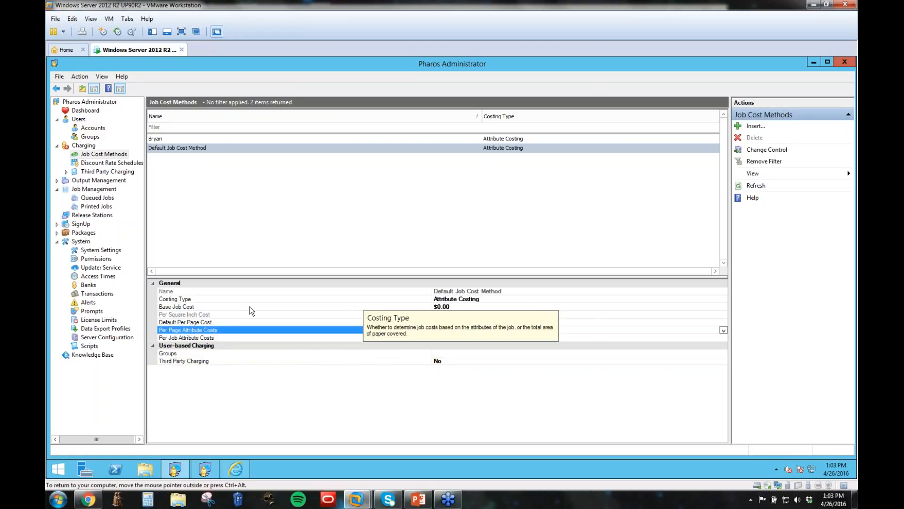
# Try a Base Job Cost of $0.05 on the Default Job Cost Method after checking its price lines, and return it to $0.00.
pyautogui.click(454, 306)
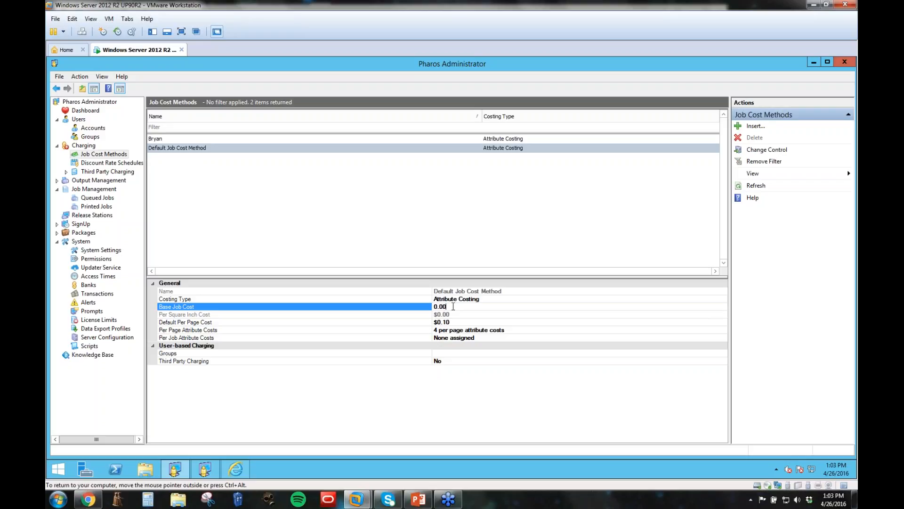
pyautogui.click(496, 330)
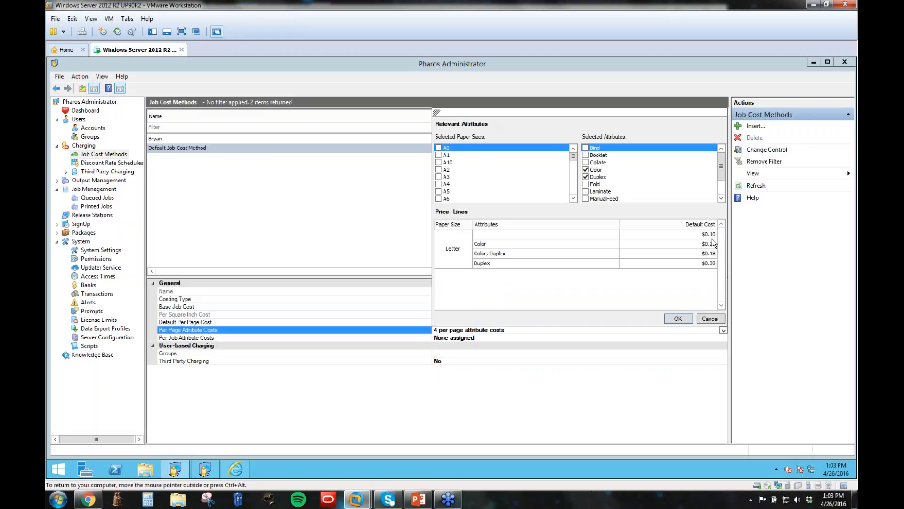
pyautogui.click(710, 319)
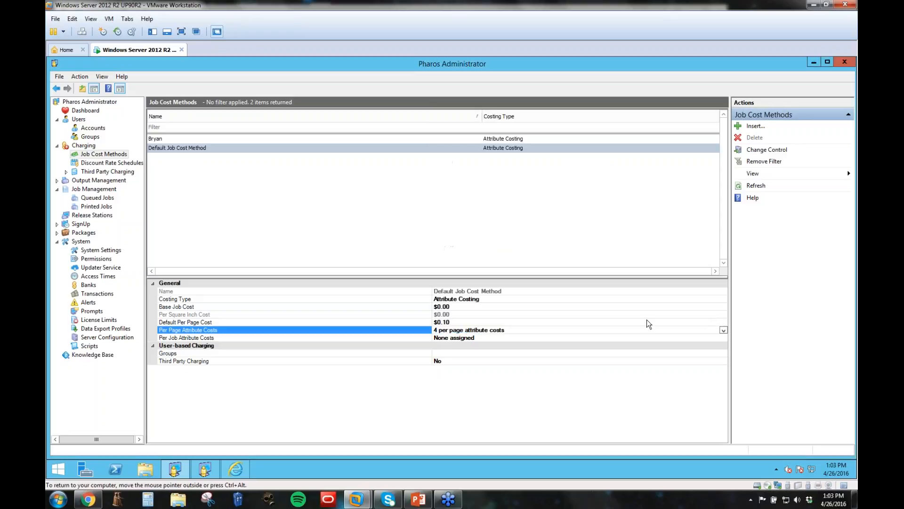
pyautogui.click(462, 306)
pyautogui.press('BackSpace')
pyautogui.write('5')
pyautogui.press('Return')
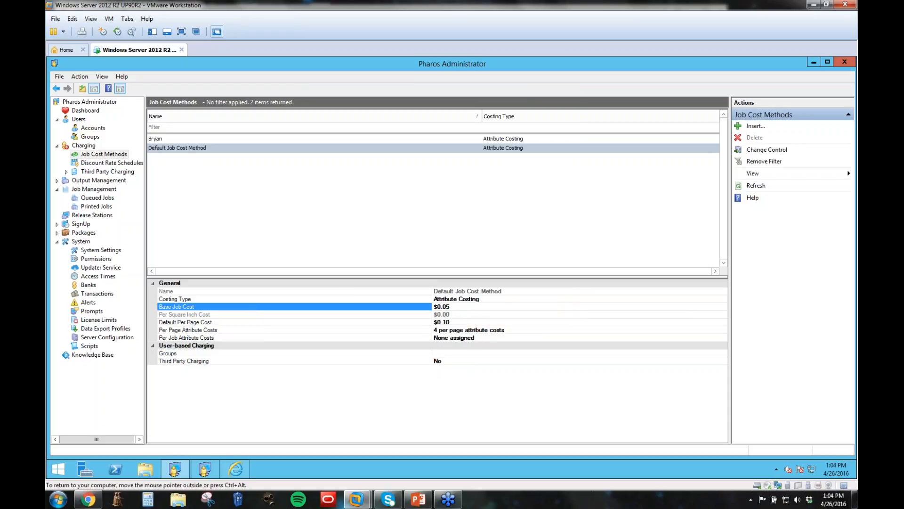
pyautogui.click(455, 307)
pyautogui.press('BackSpace')
pyautogui.press('Return')
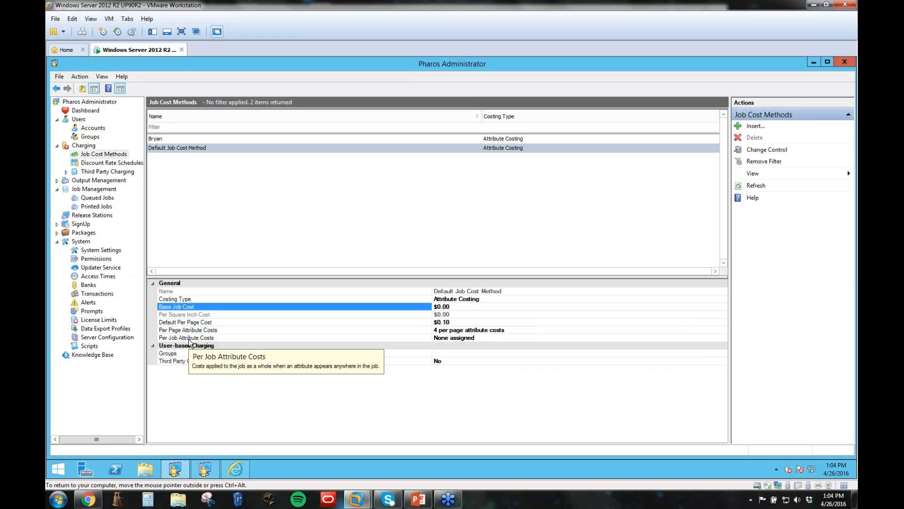
# View the Per Job Attribute Costs list of the Default Job Cost Method without assigning any cost.
pyautogui.doubleClick(452, 339)
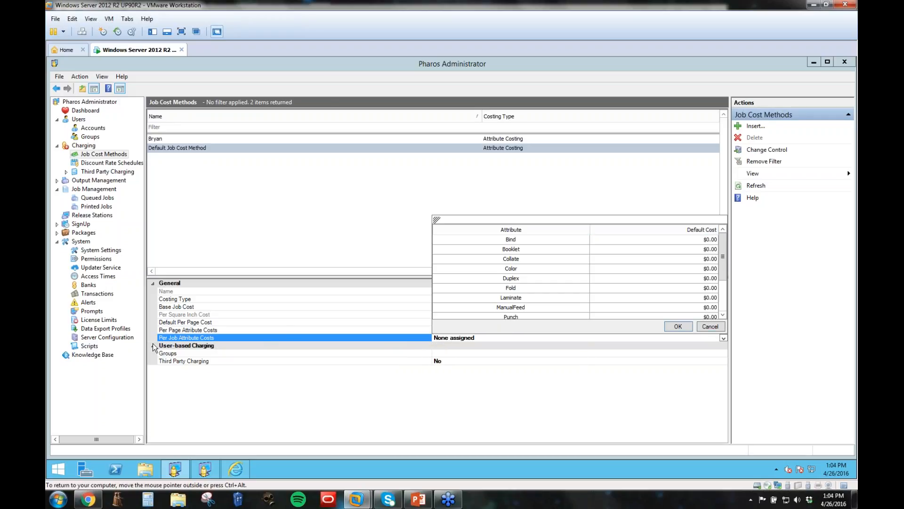
pyautogui.click(711, 326)
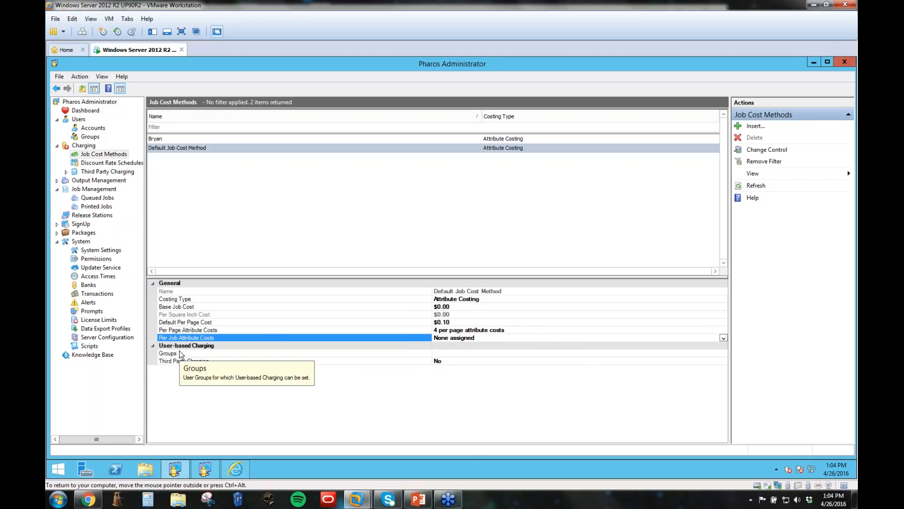
# Assign the test group under User-based Charging, and check its column in the Per Page Attribute Costs without changing prices.
pyautogui.click(468, 355)
pyautogui.click(437, 368)
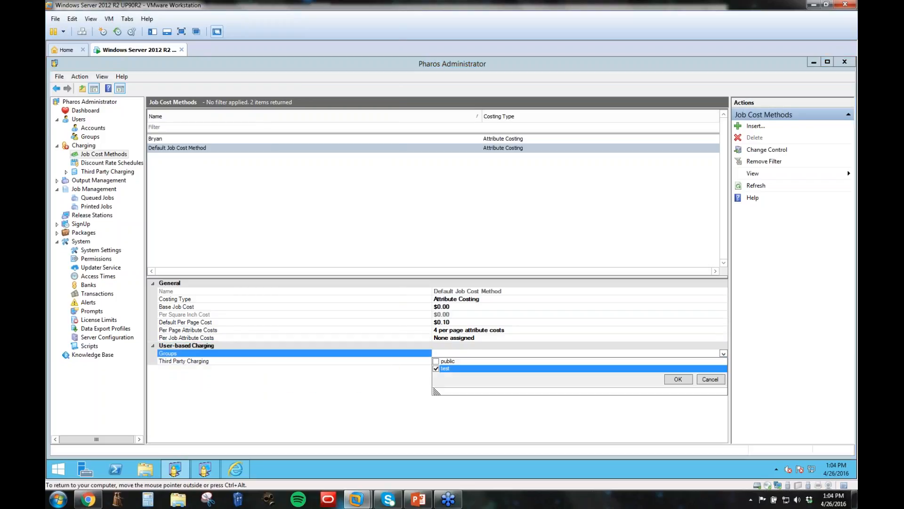
pyautogui.click(676, 379)
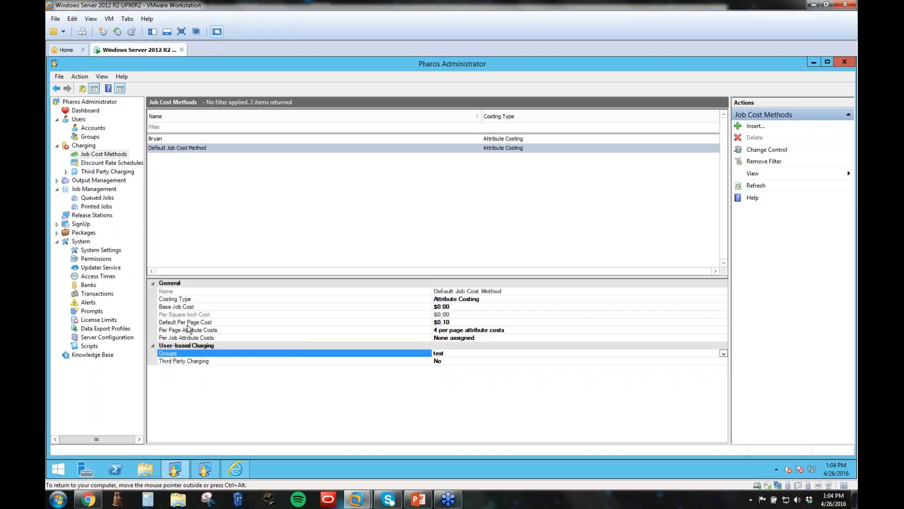
pyautogui.click(459, 330)
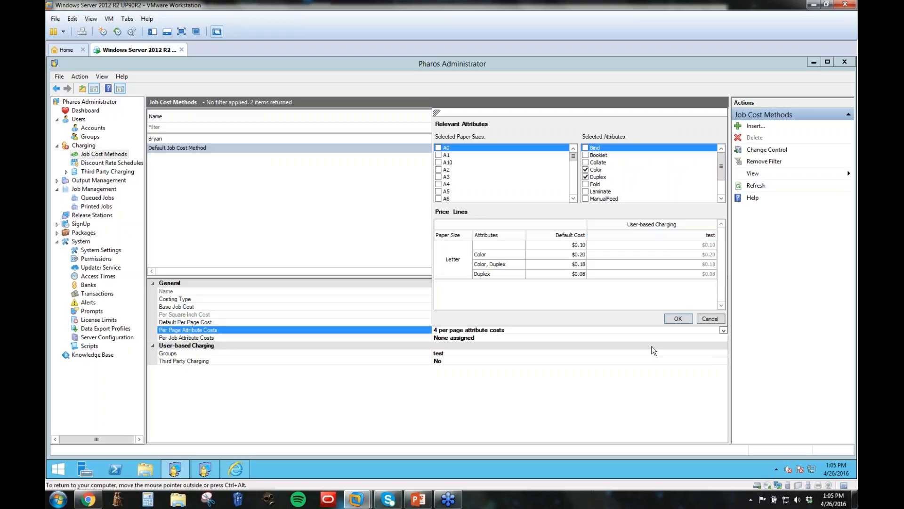
pyautogui.click(711, 319)
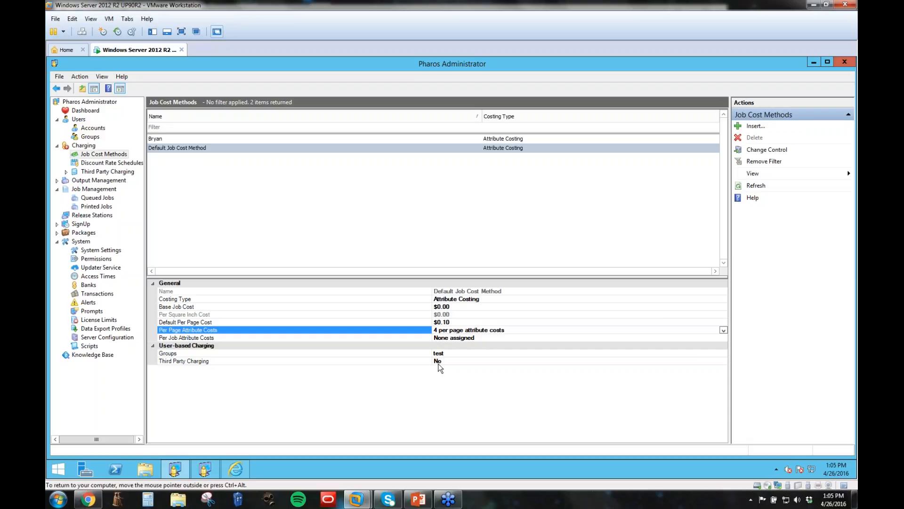
# Open the Third Party Charging models, and inspect the AUC cost centers, including Chemistry Grant and English.
pyautogui.doubleClick(96, 172)
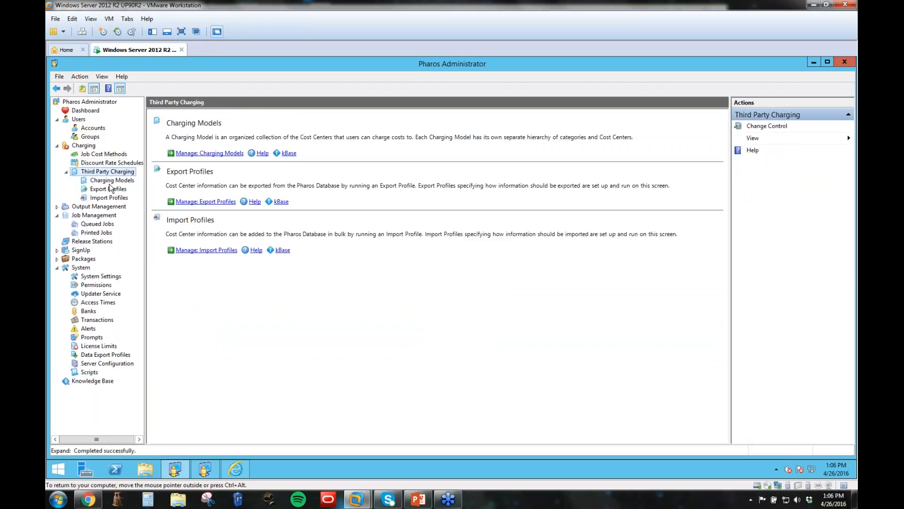
pyautogui.click(111, 181)
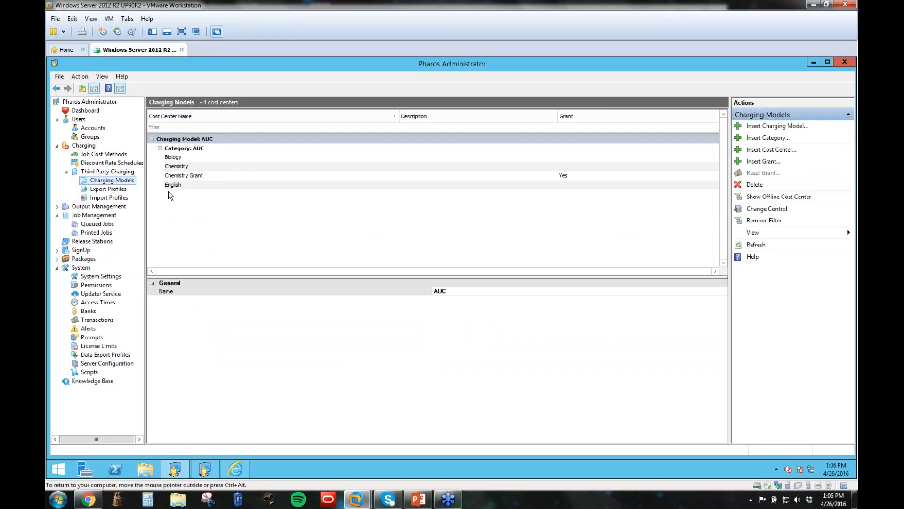
pyautogui.click(182, 165)
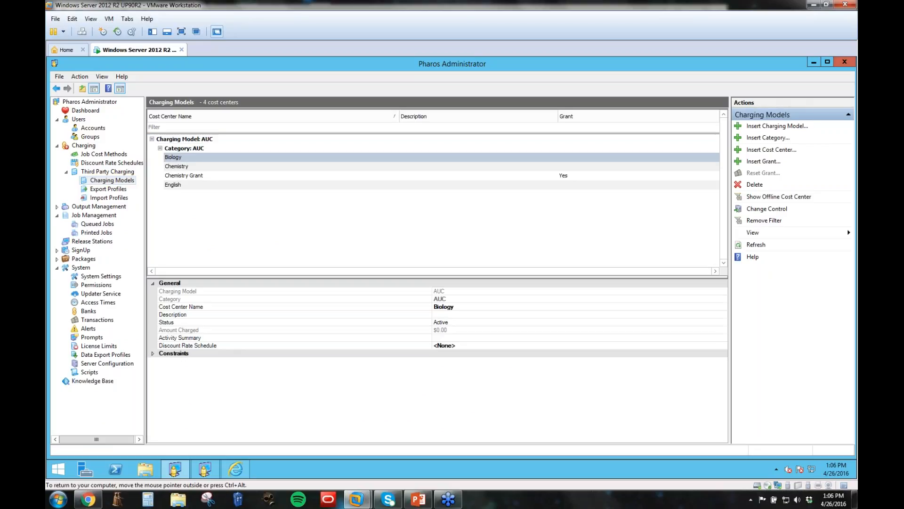
pyautogui.click(195, 175)
pyautogui.click(183, 186)
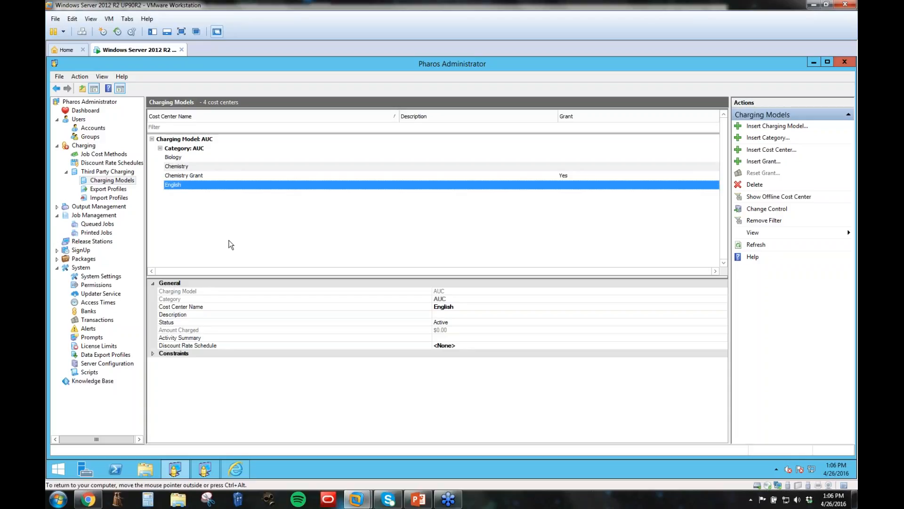
# Review the Biology, Chemistry and English cost centers, and inspect the Grant Budget of the Chemistry Grant.
pyautogui.click(178, 160)
pyautogui.click(179, 168)
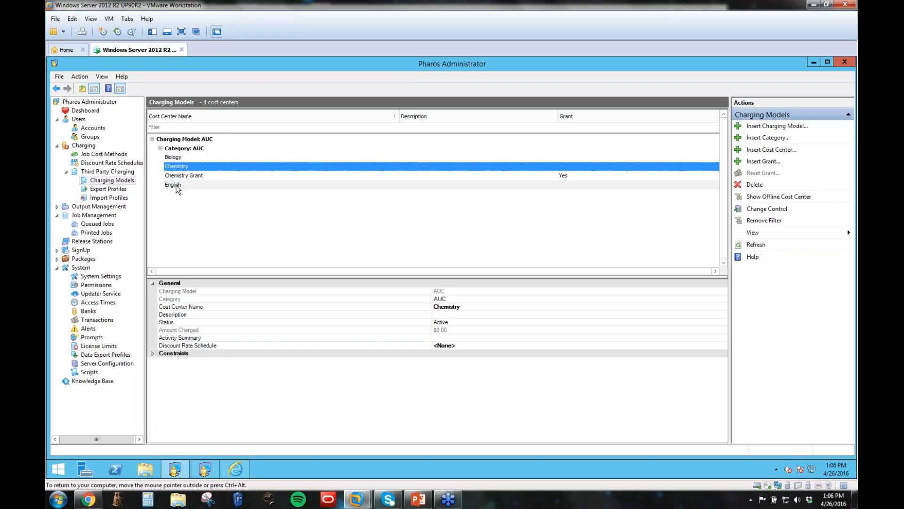
pyautogui.click(179, 185)
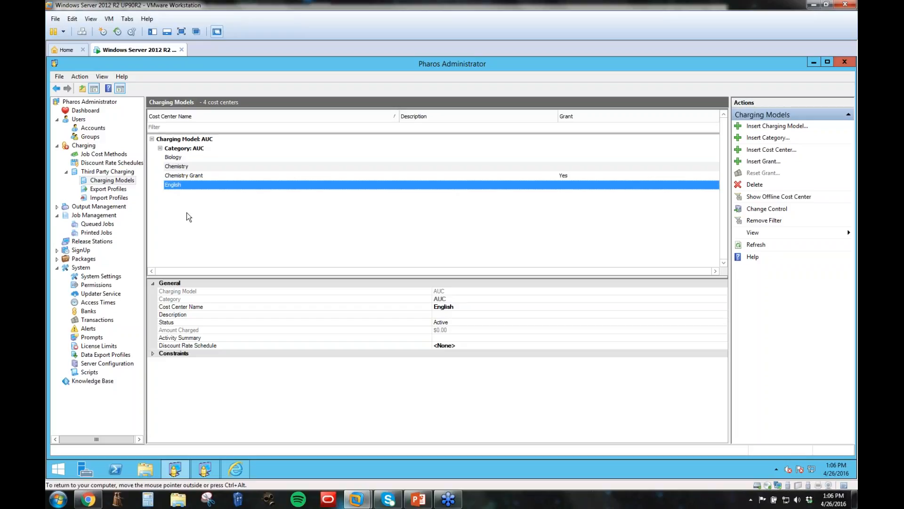
pyautogui.click(173, 158)
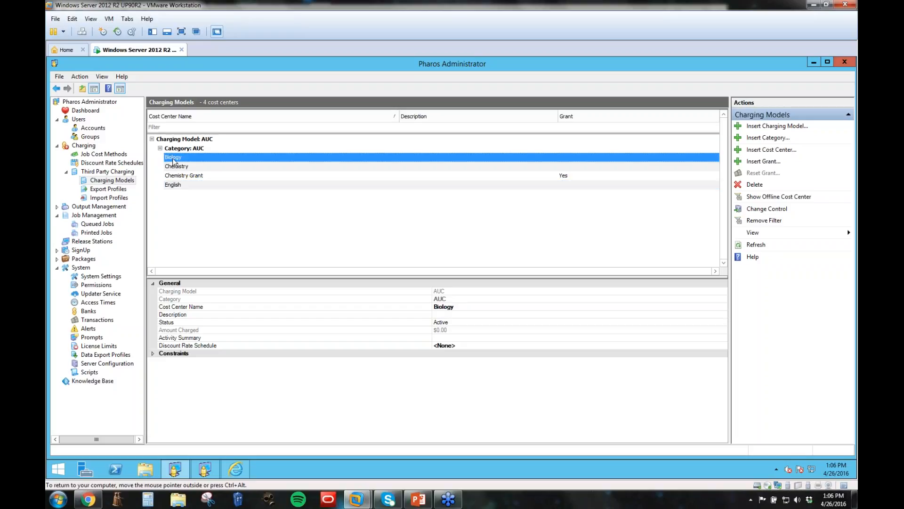
pyautogui.click(179, 170)
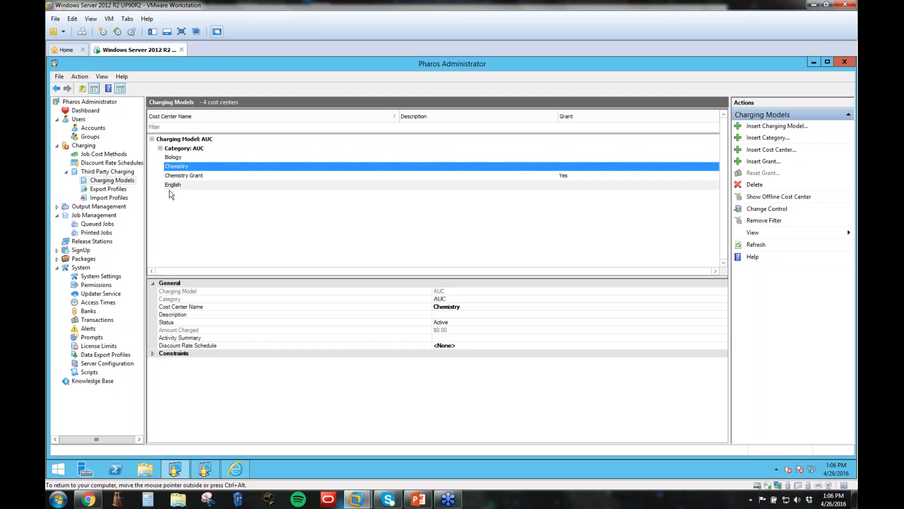
pyautogui.click(173, 184)
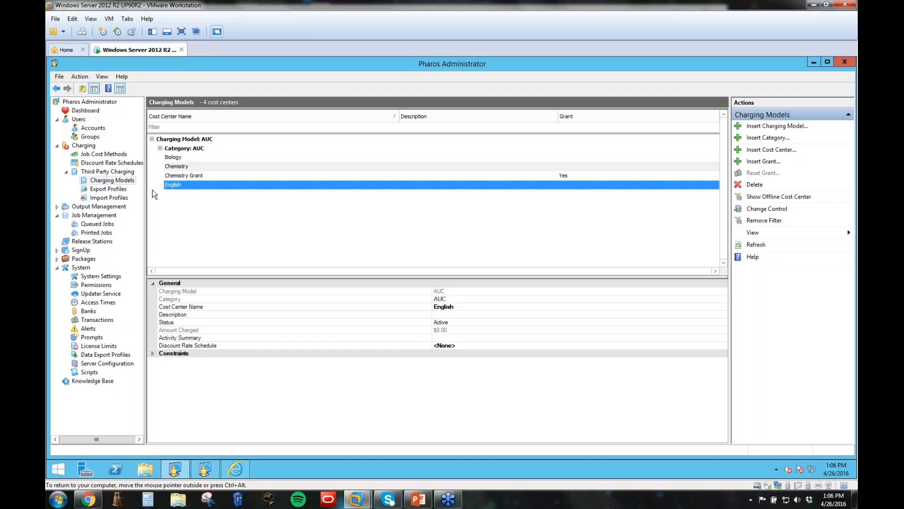
pyautogui.click(226, 175)
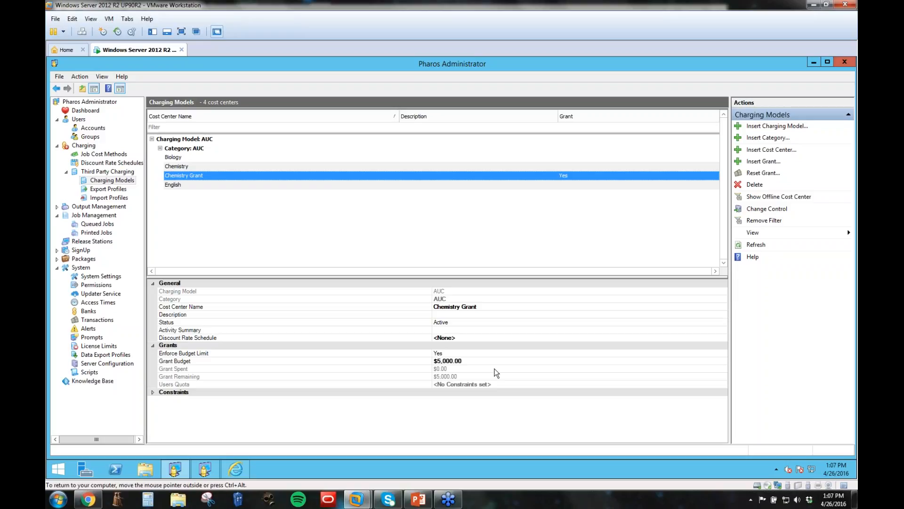
pyautogui.click(464, 364)
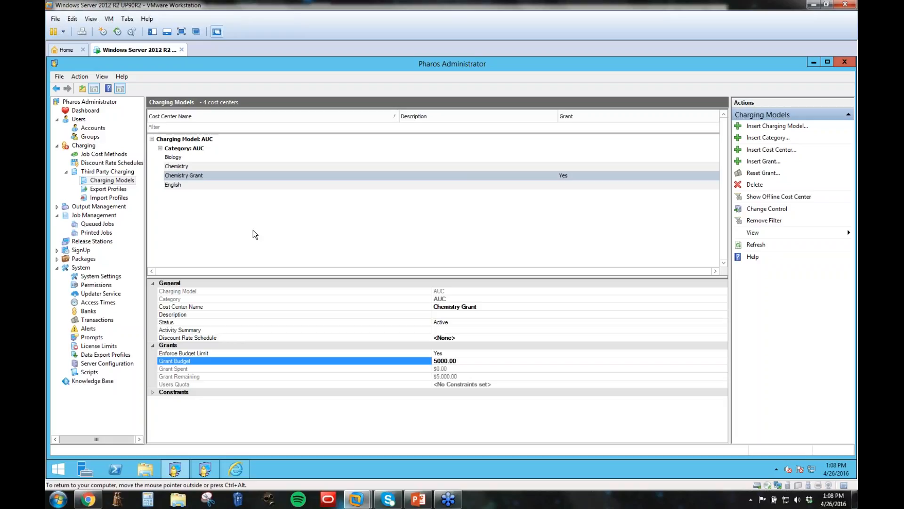
# Open the user Accounts list and compare the general properties of the listed accounts, ending on the admin account.
pyautogui.click(99, 130)
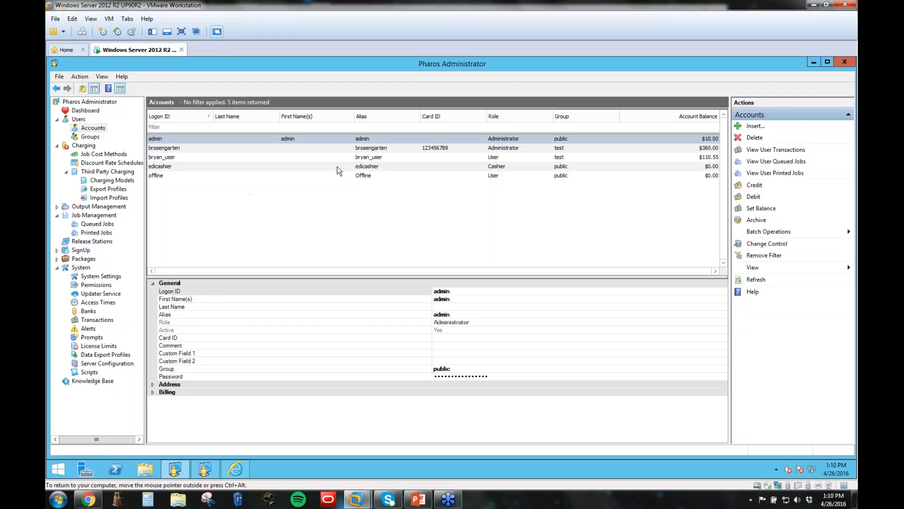
pyautogui.click(159, 167)
pyautogui.click(159, 177)
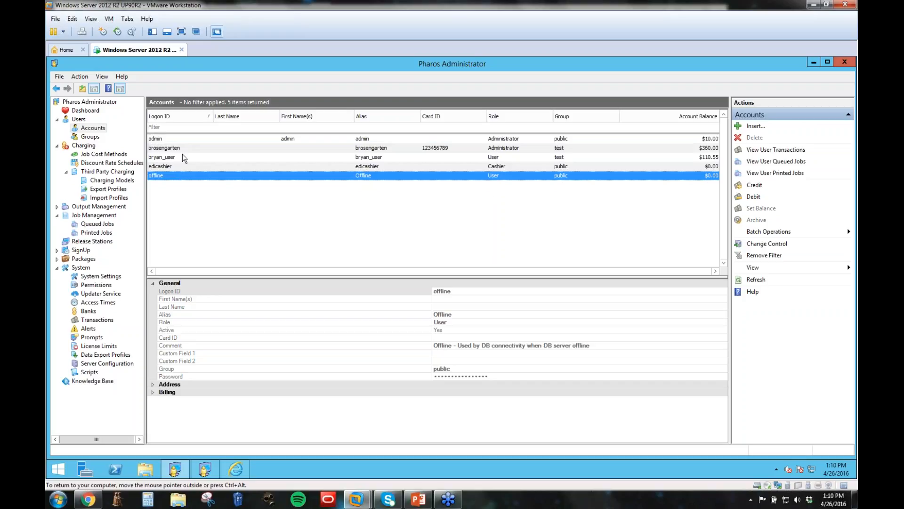
pyautogui.click(165, 140)
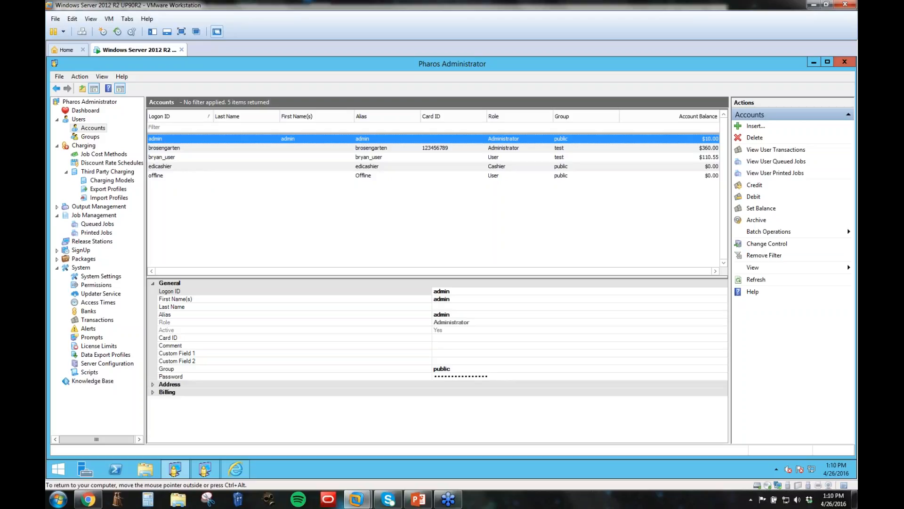
pyautogui.click(179, 147)
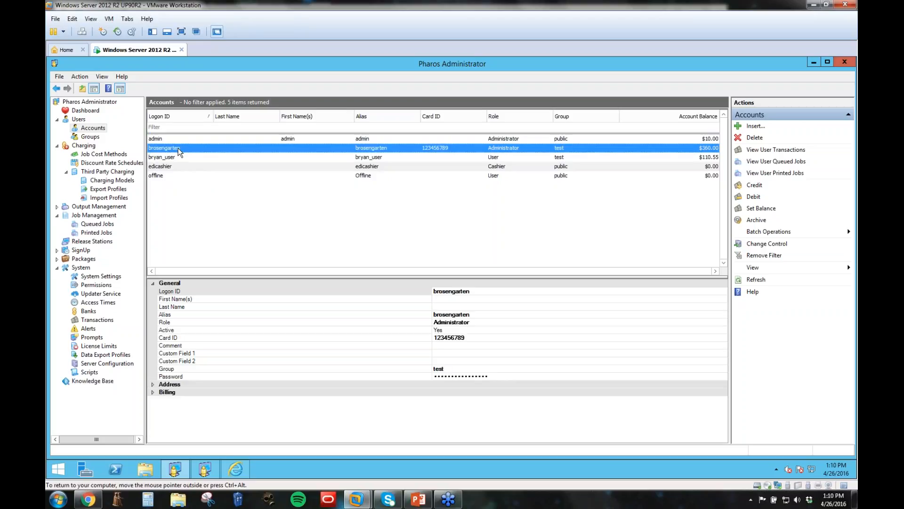
pyautogui.click(179, 157)
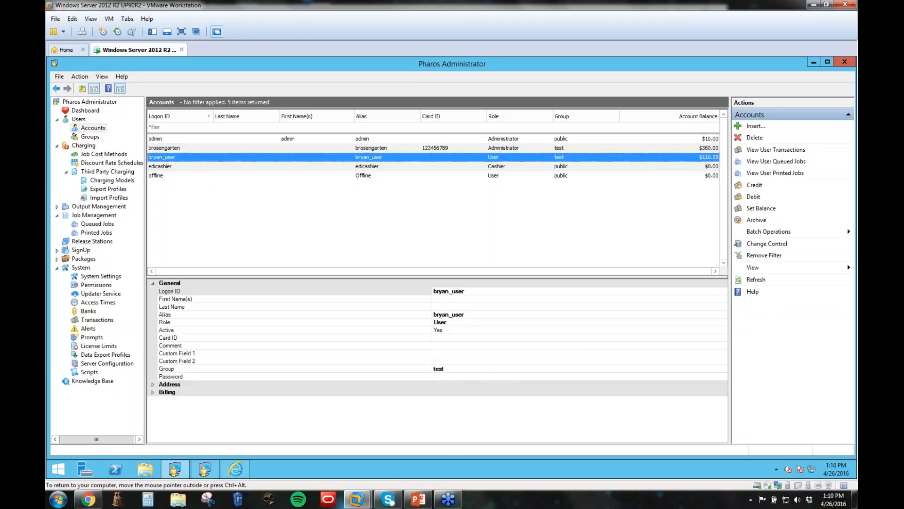
pyautogui.click(155, 150)
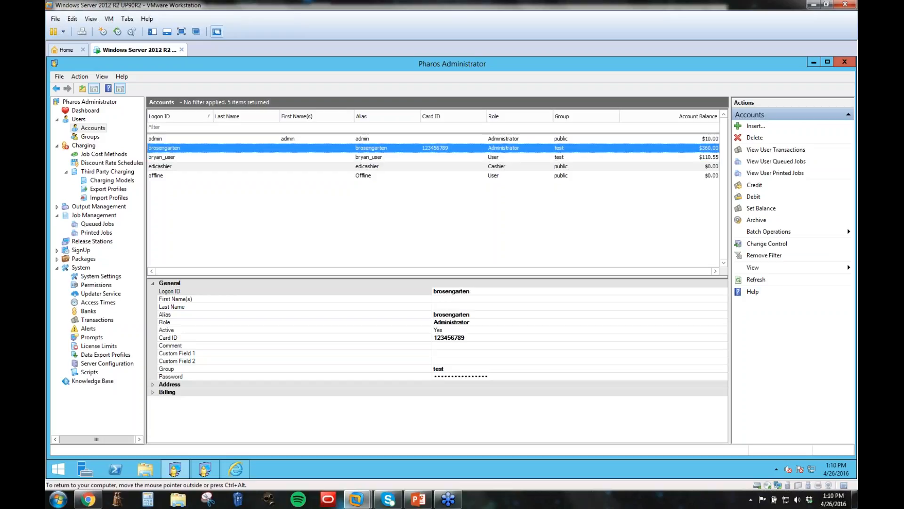
pyautogui.click(159, 140)
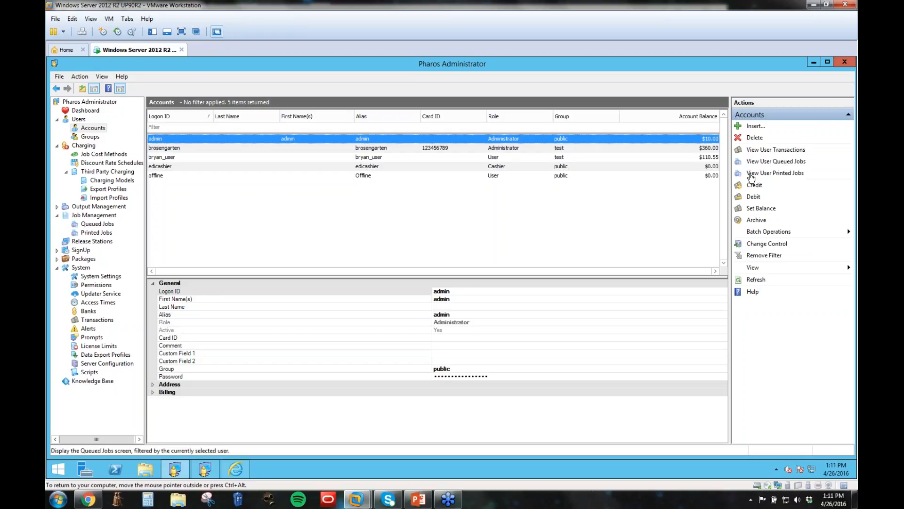
pyautogui.moveTo(420, 315)
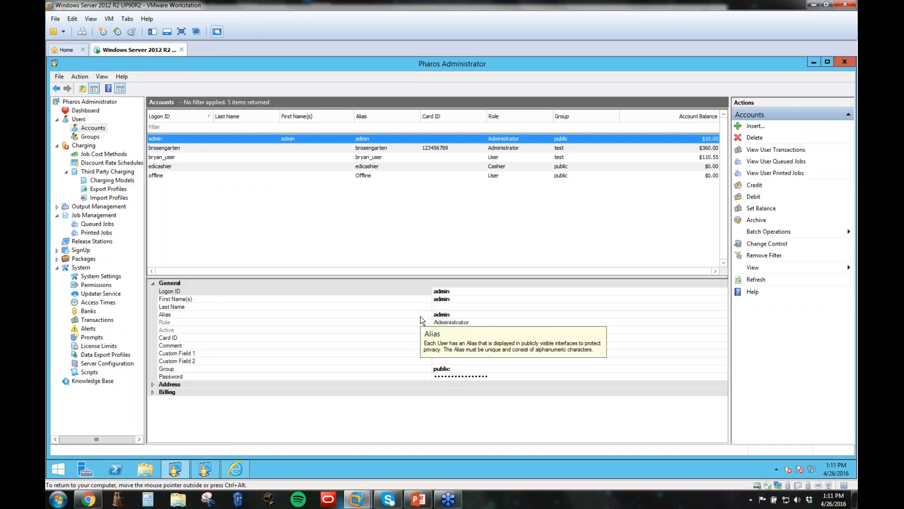
# Select the Administrator account in the test group and view its available Role options without changing the role.
pyautogui.click(190, 150)
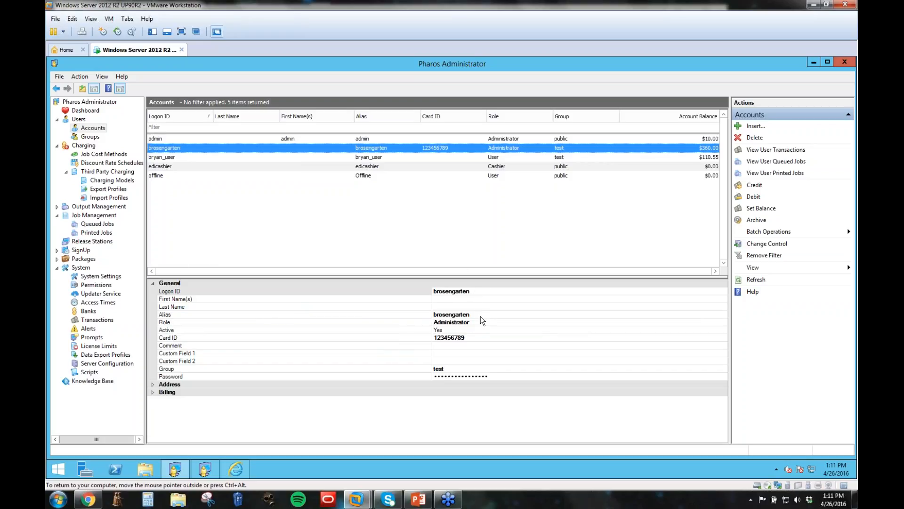
pyautogui.click(455, 324)
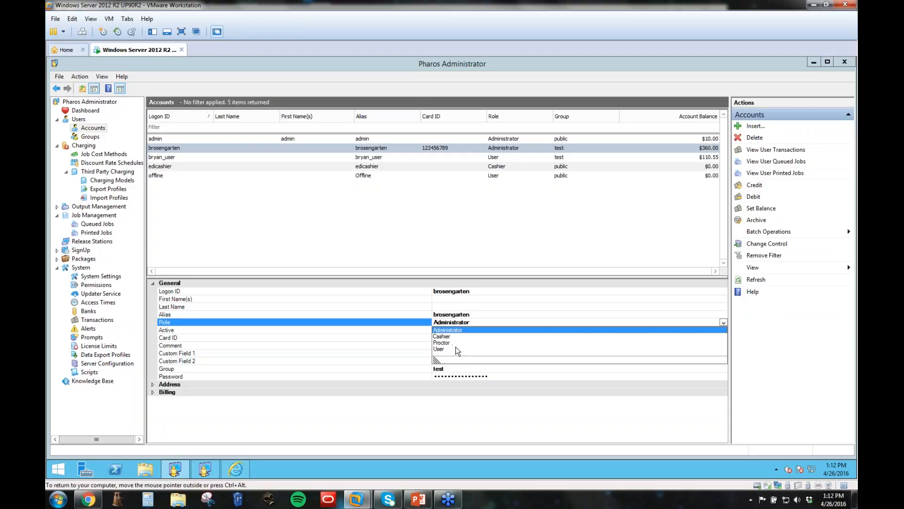
pyautogui.click(508, 88)
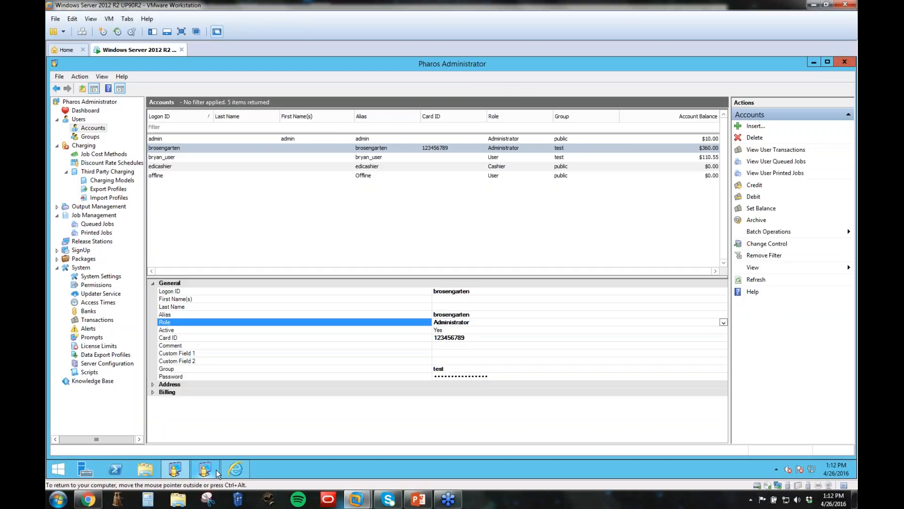
# Switch to Pharos Remote, expand its Users, Output Management and System sections, and return to Pharos Administrator.
pyautogui.moveTo(218, 473)
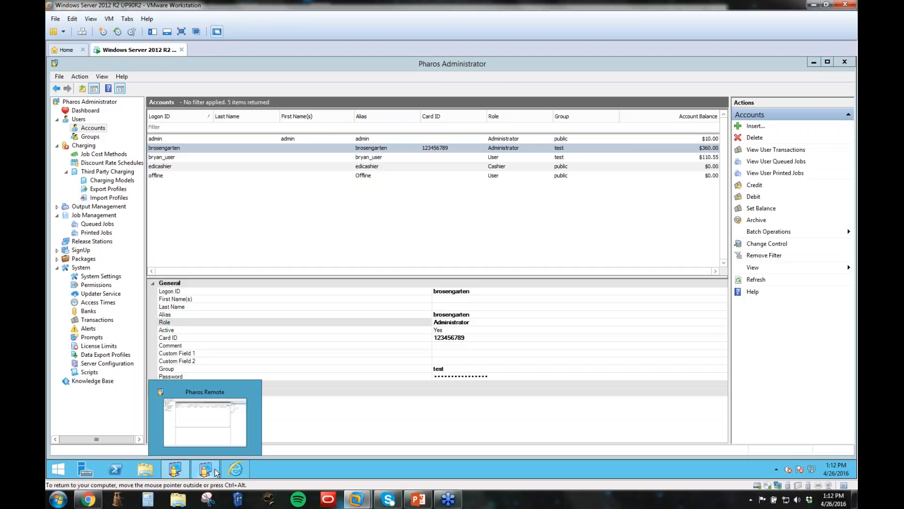
pyautogui.click(217, 473)
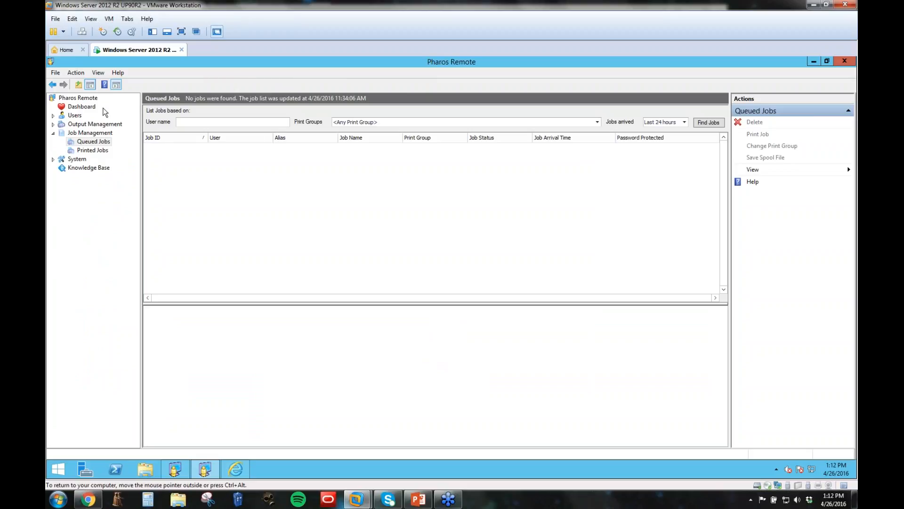
pyautogui.click(53, 124)
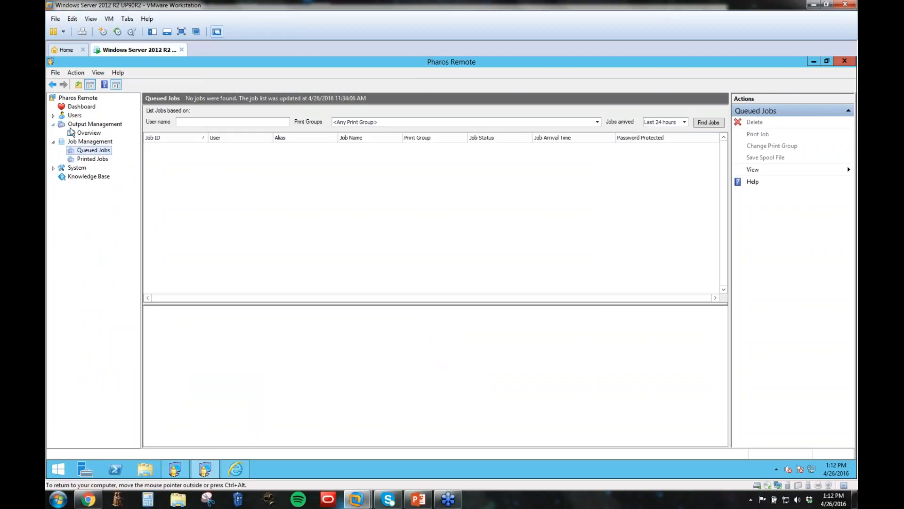
pyautogui.click(53, 167)
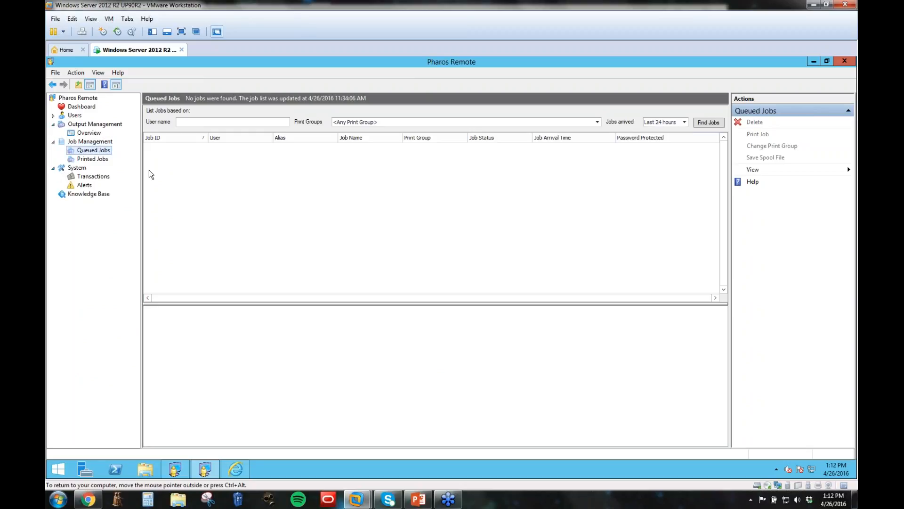
pyautogui.click(53, 115)
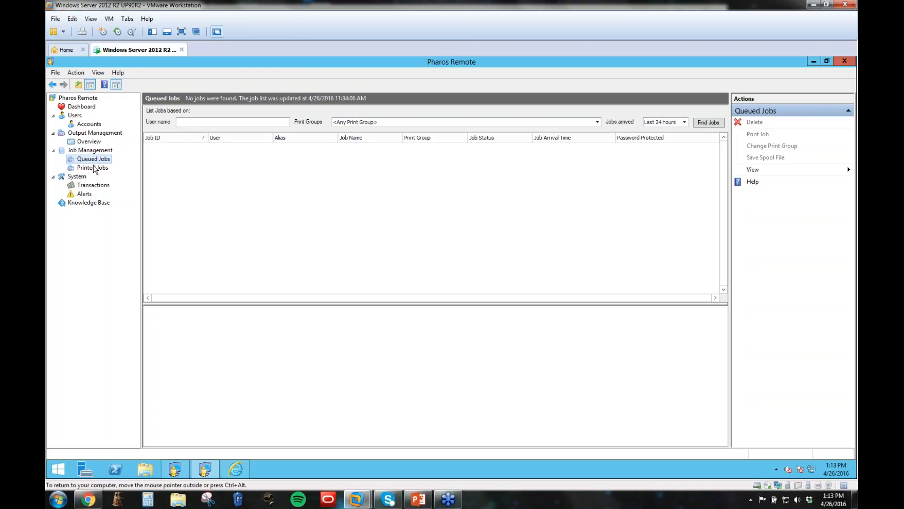
pyautogui.click(814, 62)
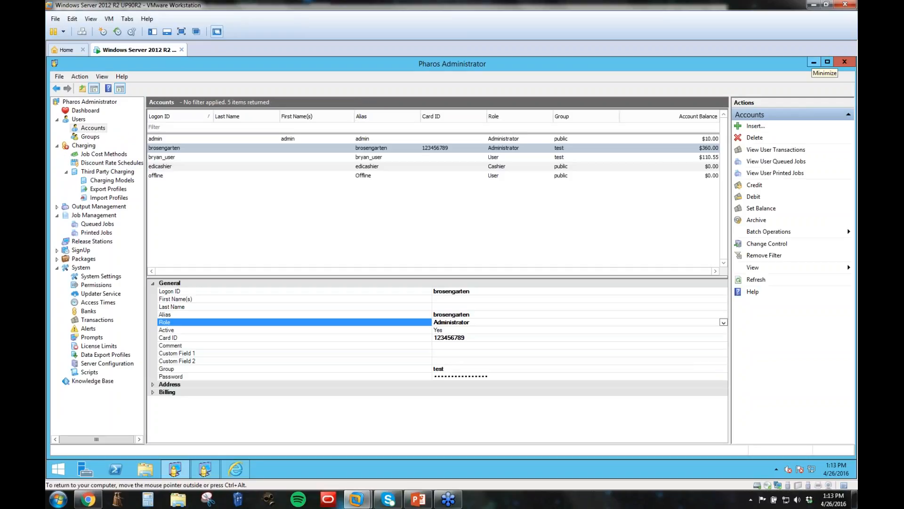
# Examine the Role and Active options of the test group's Administrator account without changing either one.
pyautogui.click(464, 321)
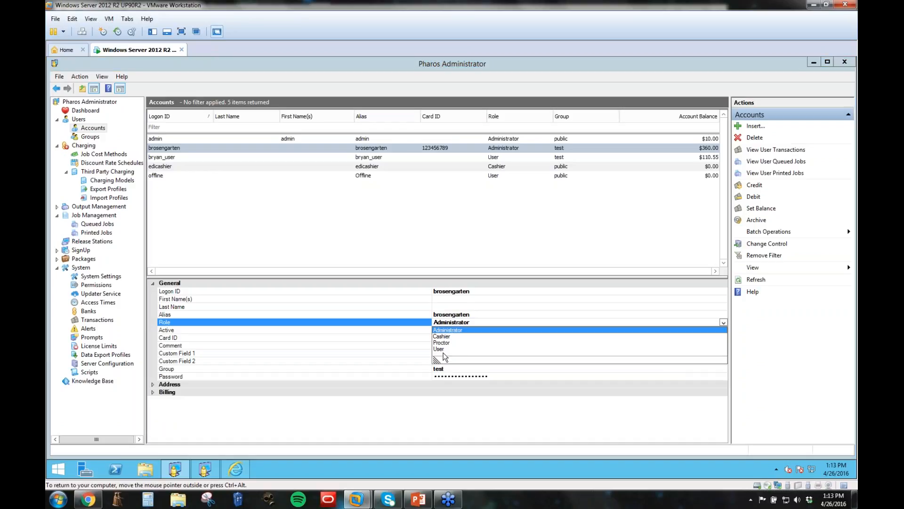
pyautogui.click(250, 428)
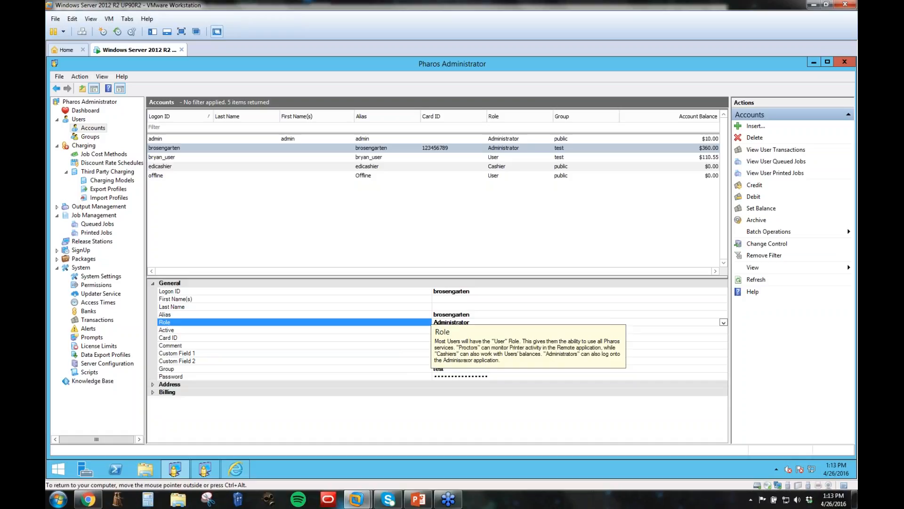
pyautogui.click(453, 330)
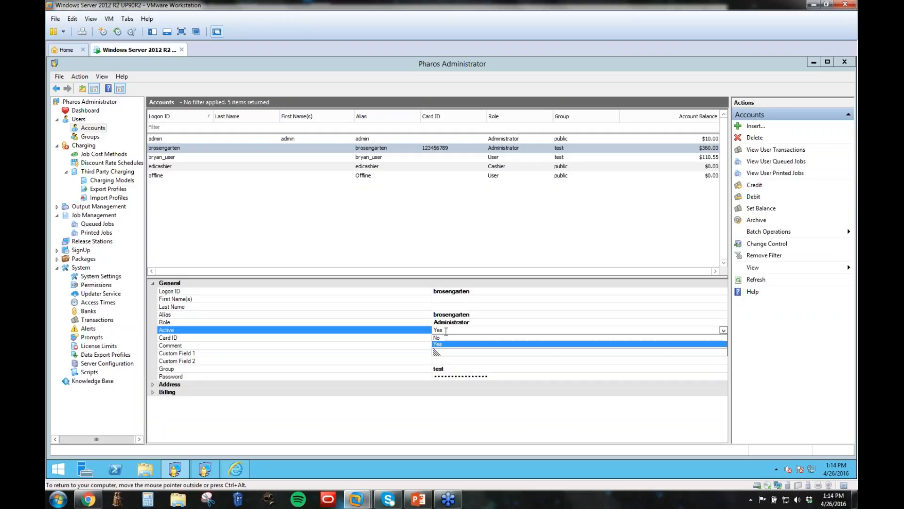
pyautogui.click(372, 417)
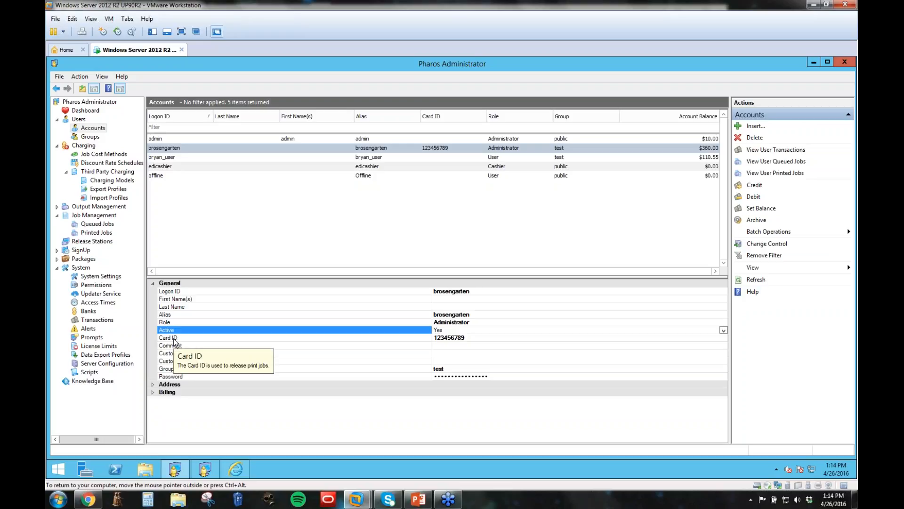
# Inspect the Card ID and Password fields of the test group's Administrator account without editing them.
pyautogui.click(487, 340)
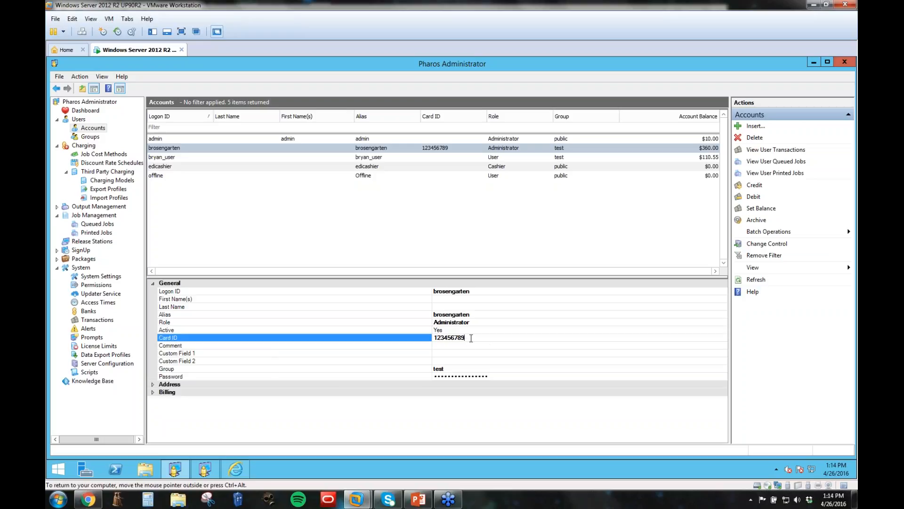
pyautogui.hotkey('ctrl', 'a')
pyautogui.moveTo(198, 311)
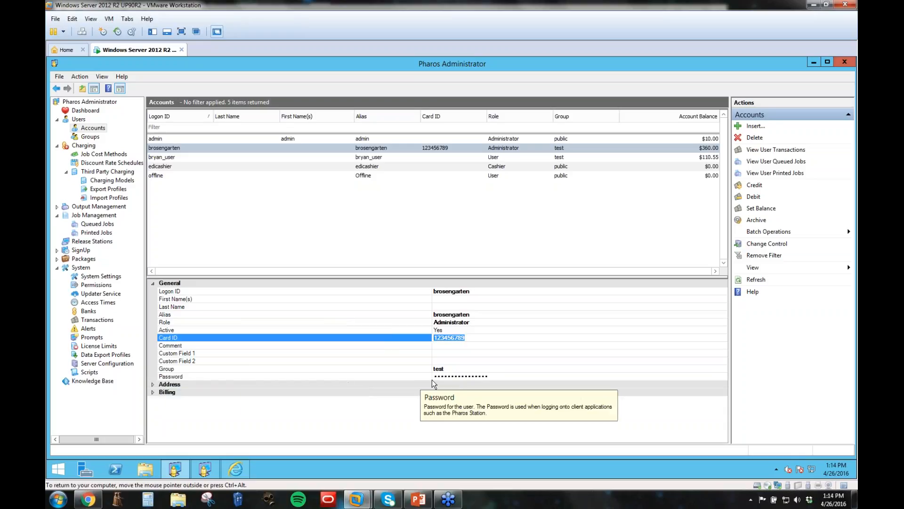
pyautogui.click(500, 377)
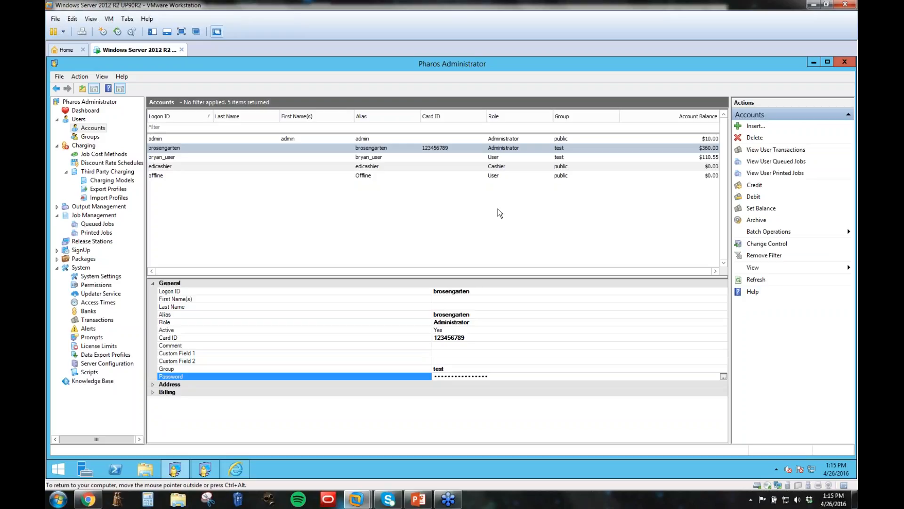
# Check the account's Group options against the Default Job Cost Method's charging settings, and return to the Accounts list.
pyautogui.click(169, 369)
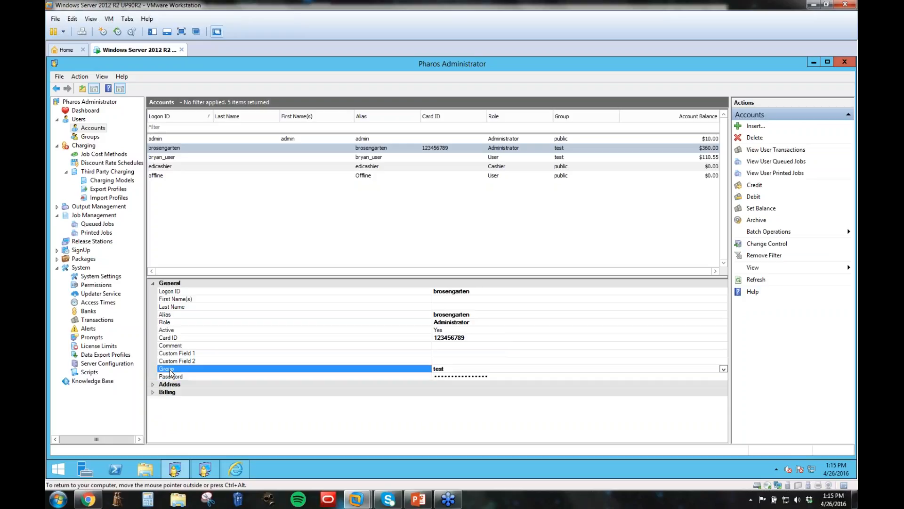
pyautogui.click(450, 370)
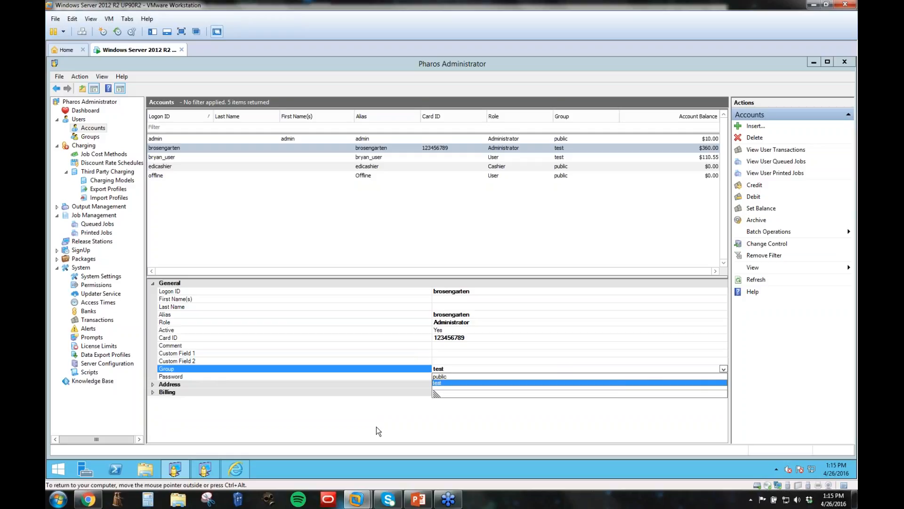
pyautogui.click(104, 158)
pyautogui.click(103, 156)
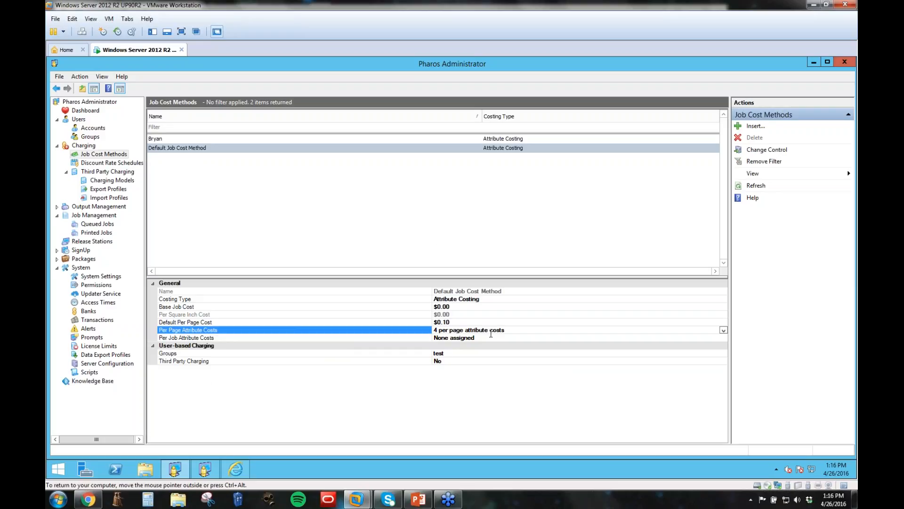
pyautogui.click(90, 128)
pyautogui.moveTo(332, 290)
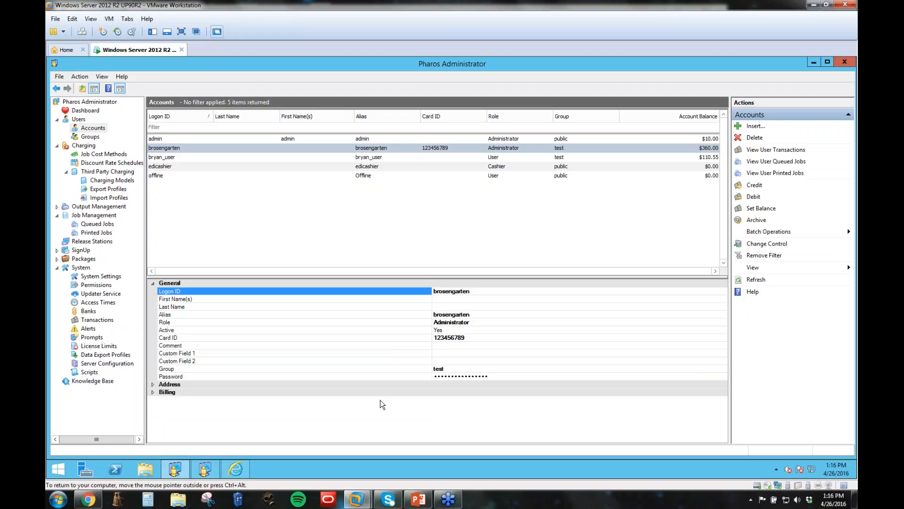
# Expand the test group Administrator account's Address and Billing details, and try the Arrears billing option before restoring Advance.
pyautogui.click(152, 384)
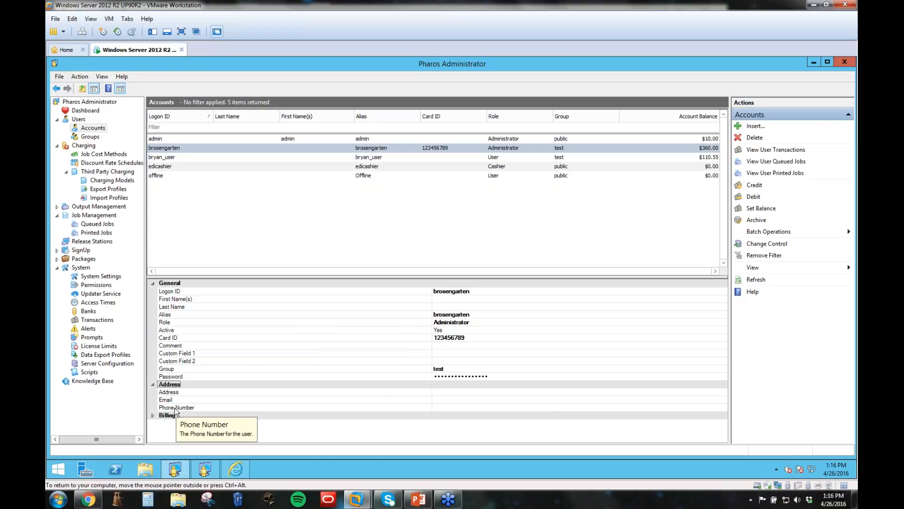
pyautogui.click(152, 415)
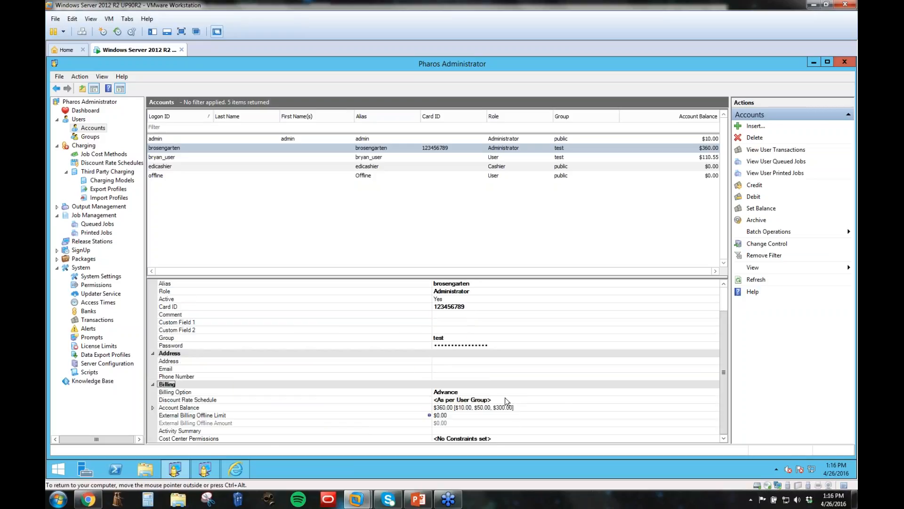
pyautogui.click(468, 392)
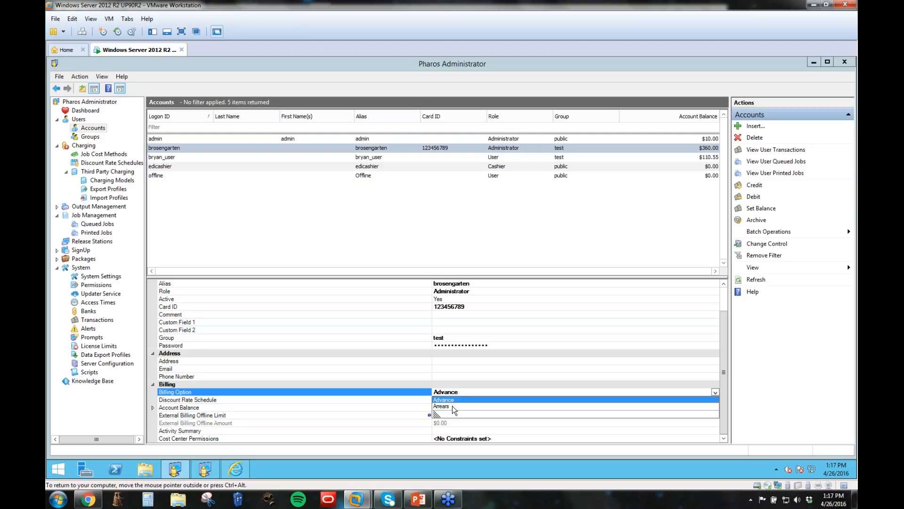
pyautogui.click(452, 406)
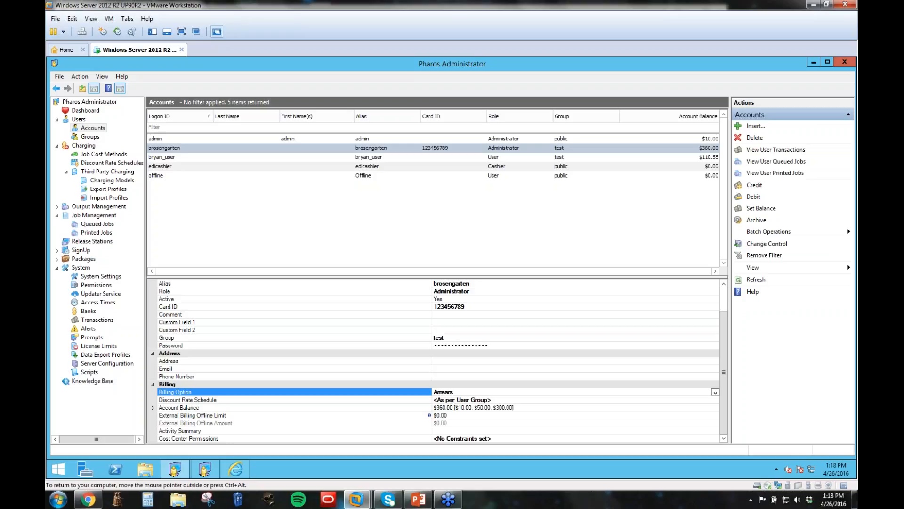
pyautogui.click(450, 391)
pyautogui.click(448, 401)
# Review the three purse names, Technology Grant, Tuition Fees and User Pays, in System Settings without editing them.
pyautogui.click(94, 277)
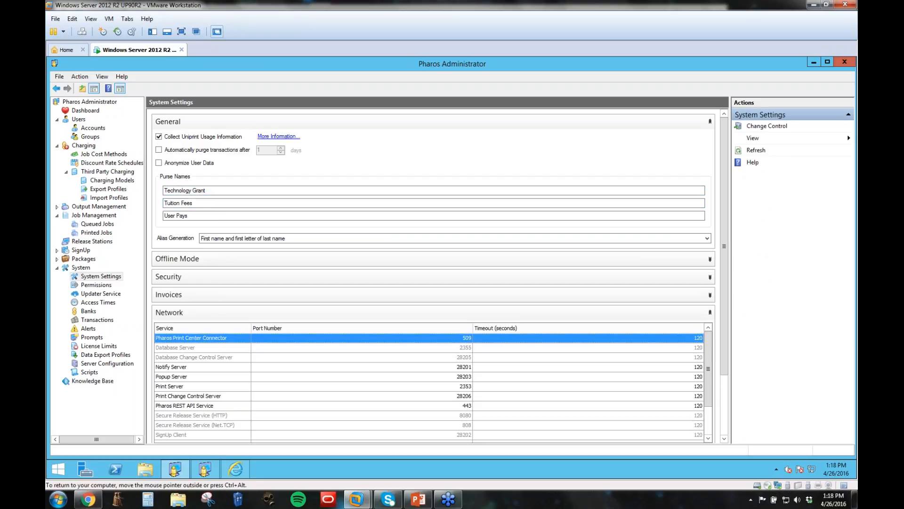
pyautogui.moveTo(213, 192); pyautogui.dragTo(147, 194)
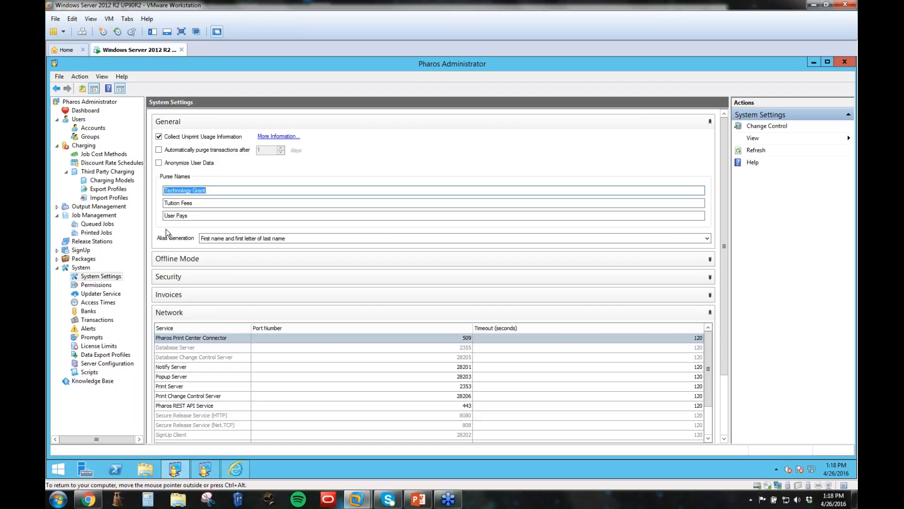
pyautogui.press('Tab')
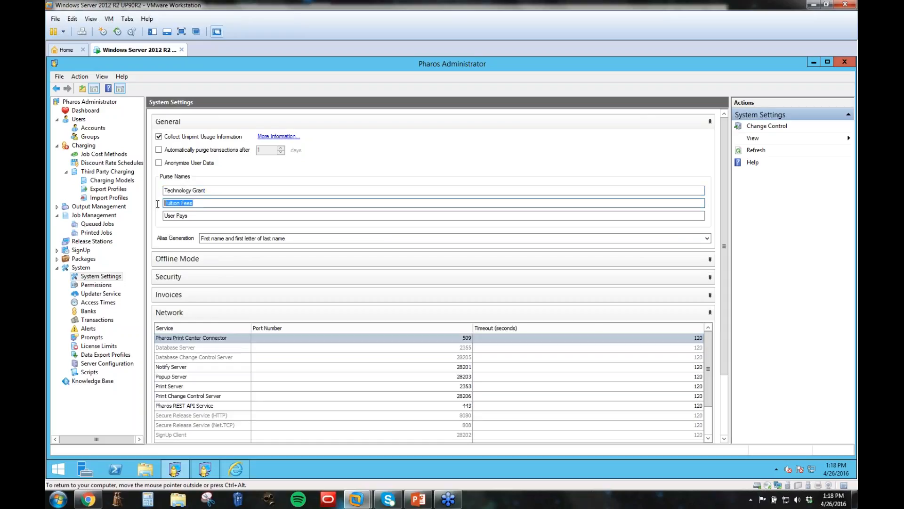
pyautogui.press('Tab')
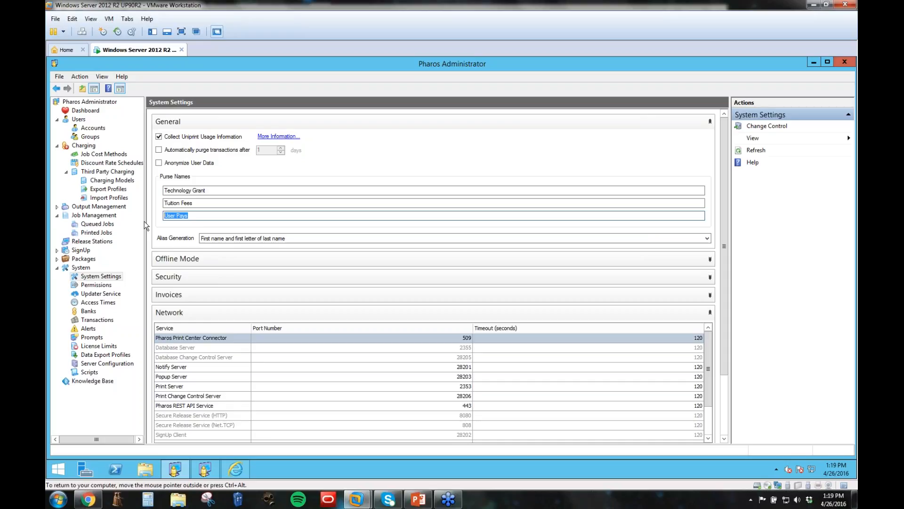
pyautogui.moveTo(218, 191); pyautogui.dragTo(154, 195)
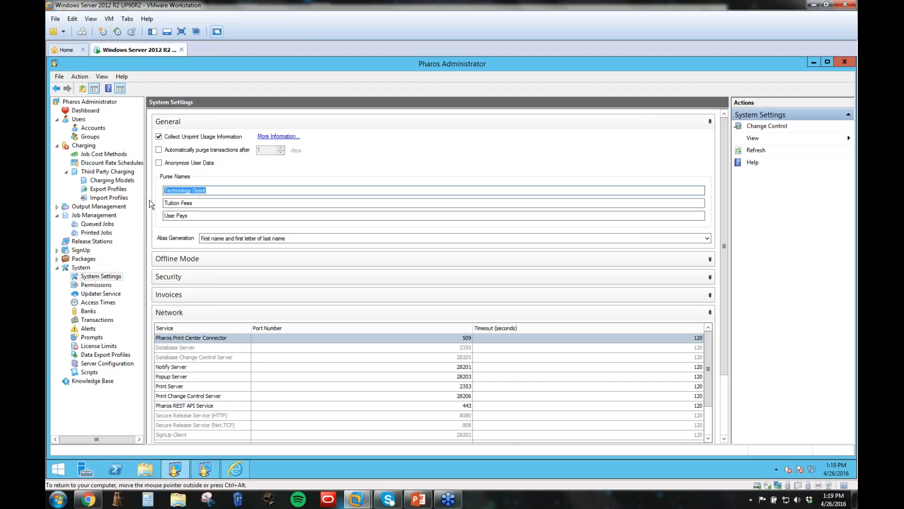
pyautogui.moveTo(193, 203); pyautogui.dragTo(163, 203)
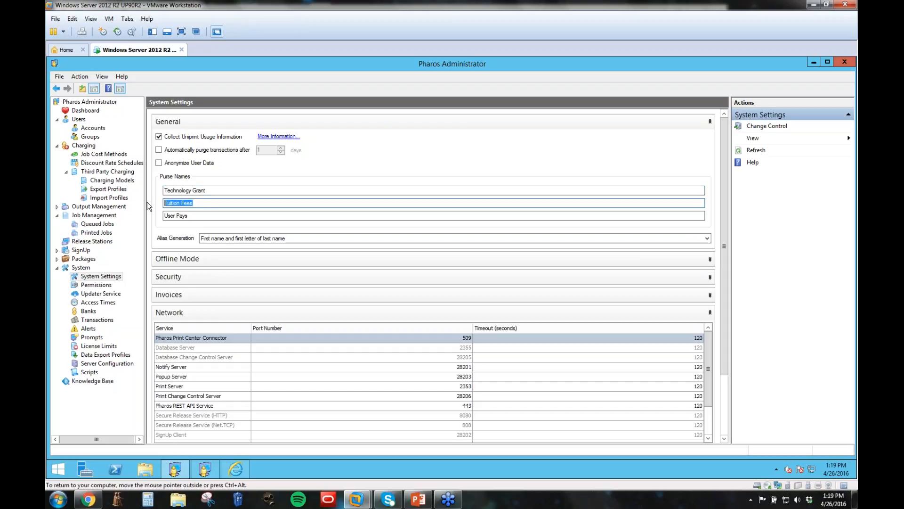
pyautogui.moveTo(201, 218); pyautogui.dragTo(163, 216)
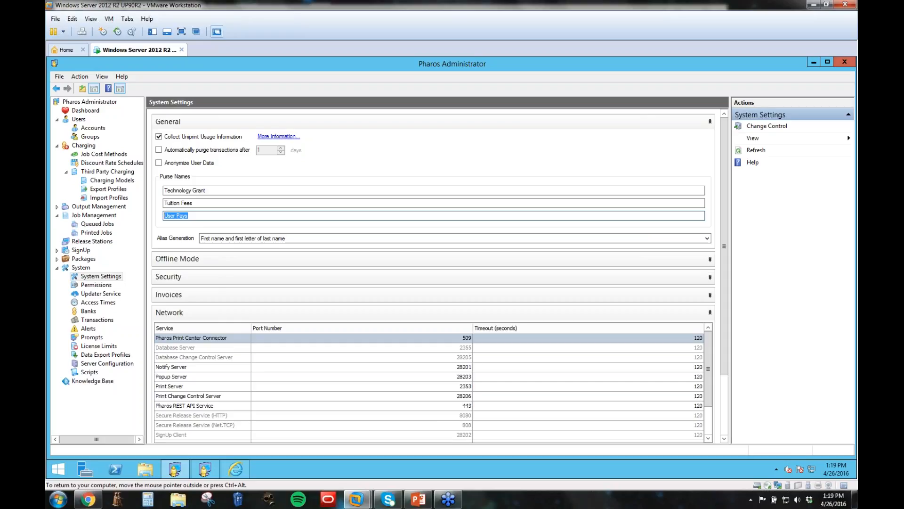
# Return to the Accounts list and credit $20.00 to the User Pays purse of the test group's Administrator account.
pyautogui.click(90, 137)
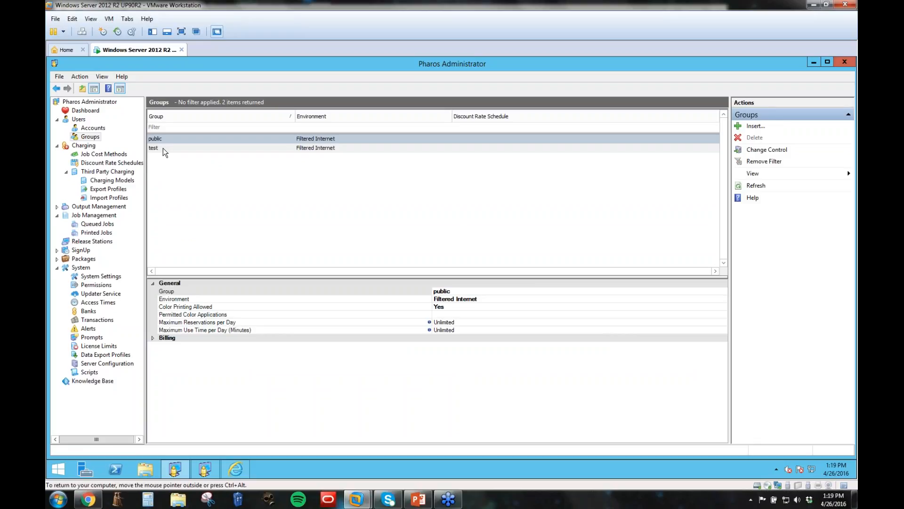
pyautogui.click(89, 128)
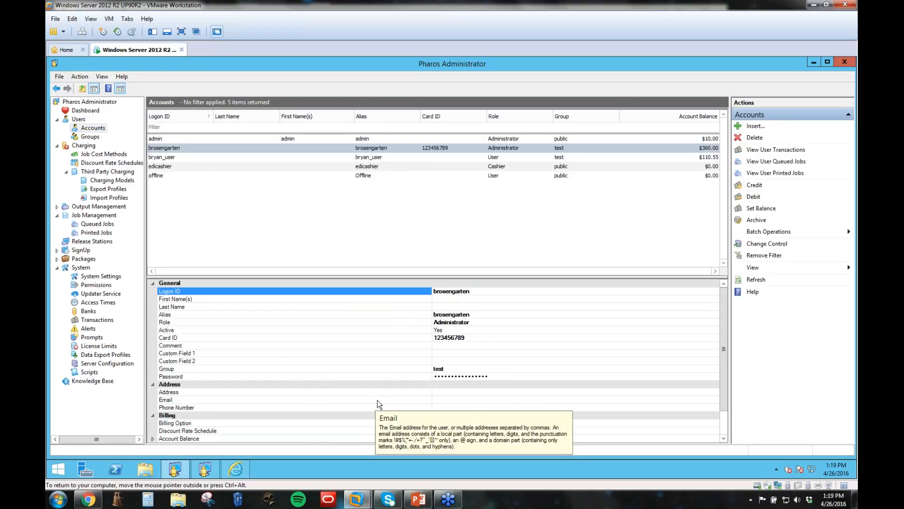
pyautogui.scroll(-2, 382, 398)
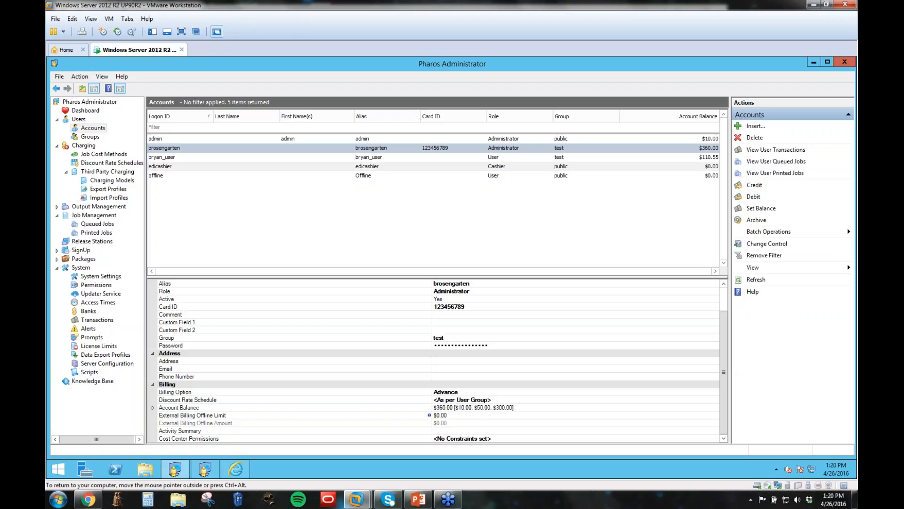
pyautogui.click(763, 188)
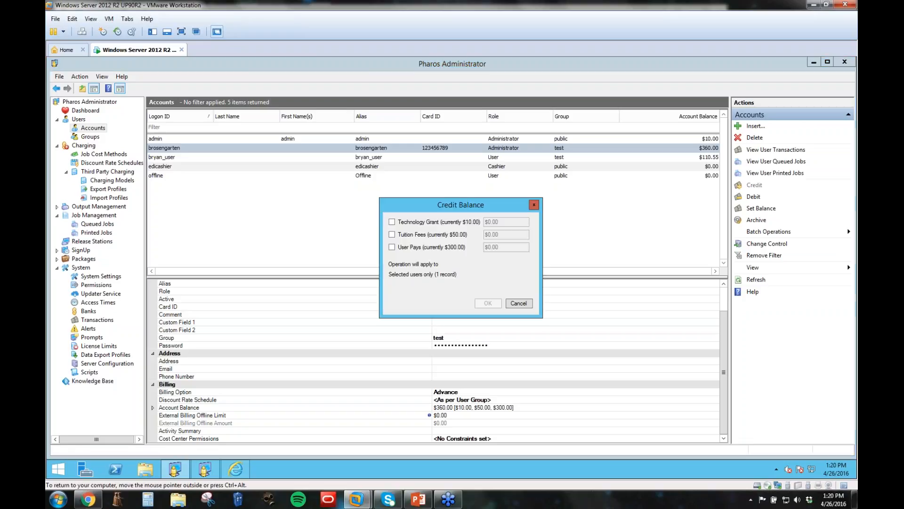
pyautogui.click(392, 247)
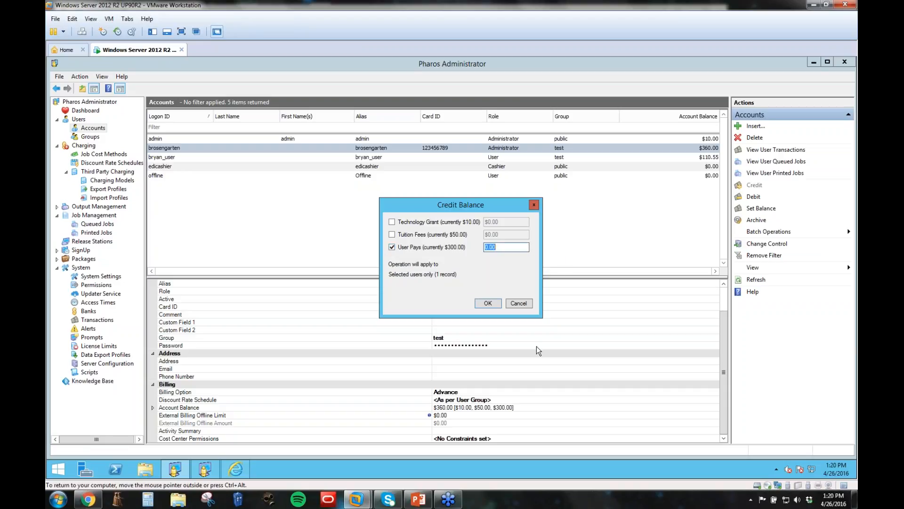
pyautogui.write('20.00')
pyautogui.click(487, 302)
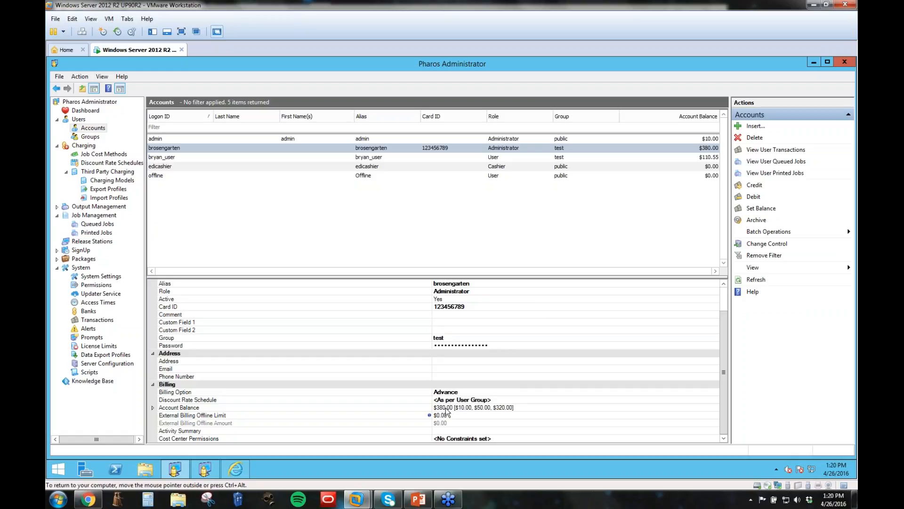
# Debit $40.00 from the User Pays purse of the test group's Administrator account.
pyautogui.click(754, 196)
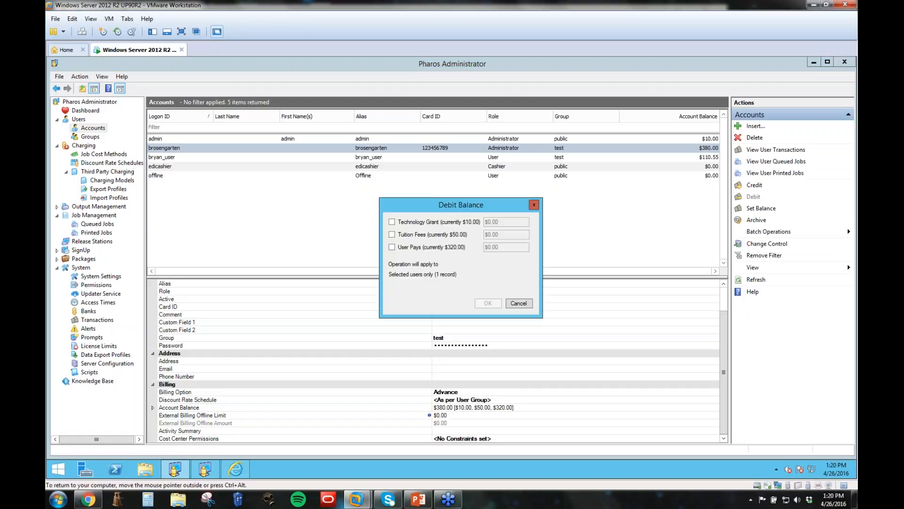
pyautogui.click(393, 247)
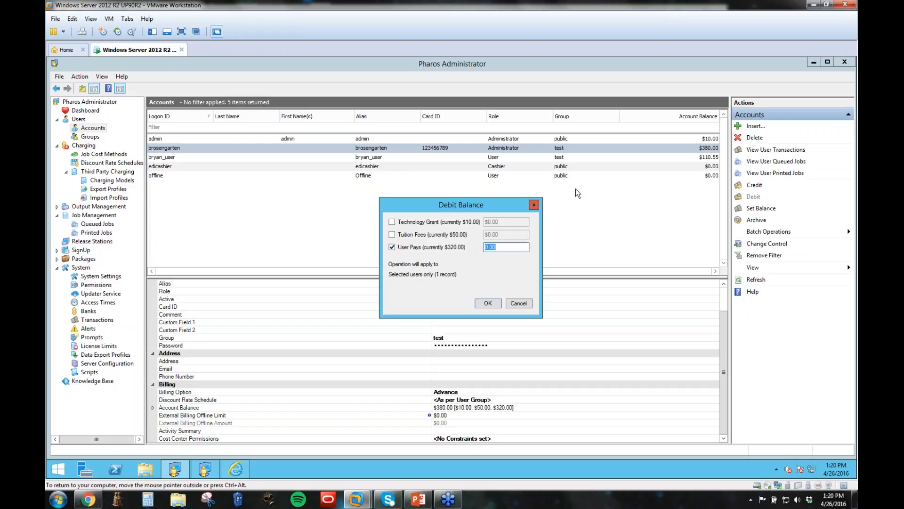
pyautogui.write('40.00')
pyautogui.click(488, 303)
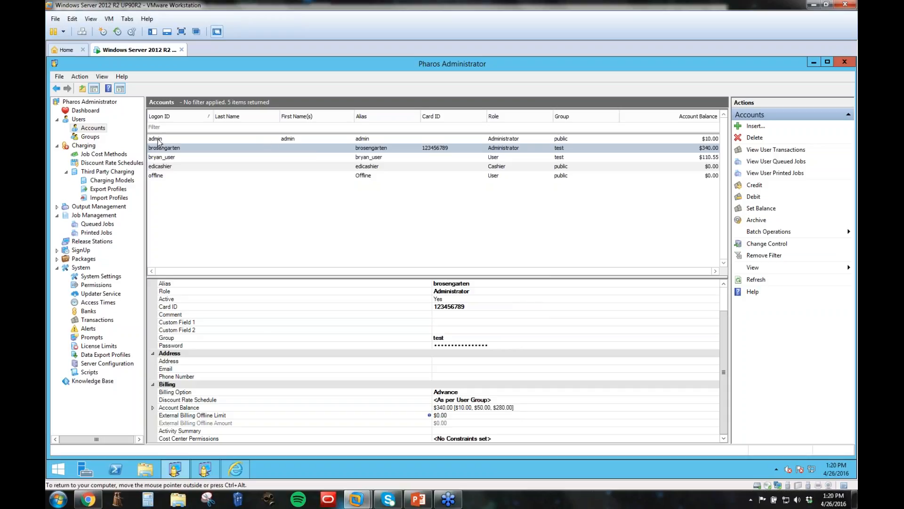
# Select both test group accounts together and inspect the Credit Balance options for them without applying a credit.
pyautogui.keyDown('ctrl'); pyautogui.click(307, 157); pyautogui.keyUp('ctrl')
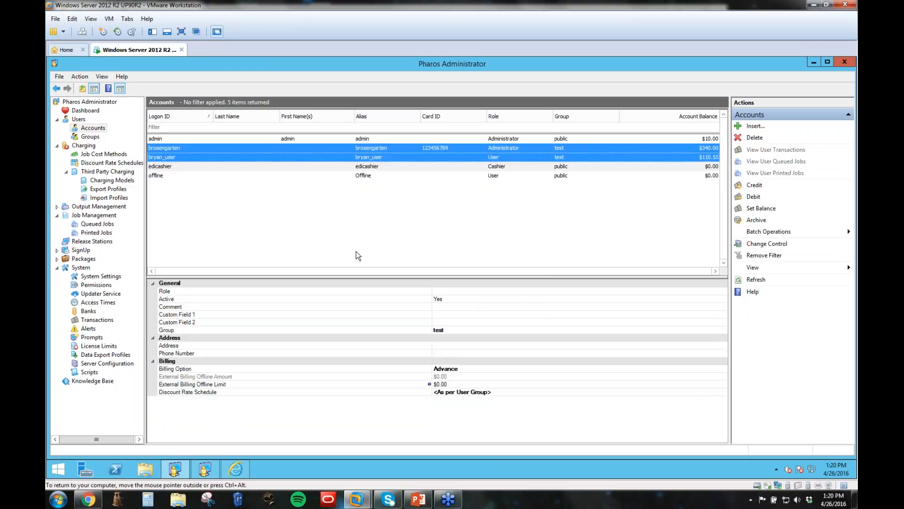
pyautogui.keyDown('shift'); pyautogui.click(158, 176); pyautogui.keyUp('shift')
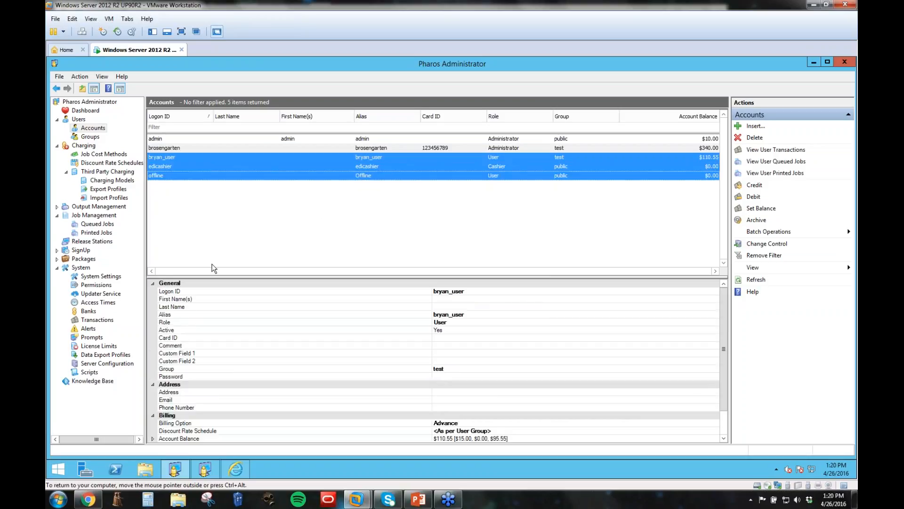
pyautogui.keyDown('shift'); pyautogui.click(164, 149); pyautogui.keyUp('shift')
pyautogui.click(165, 153)
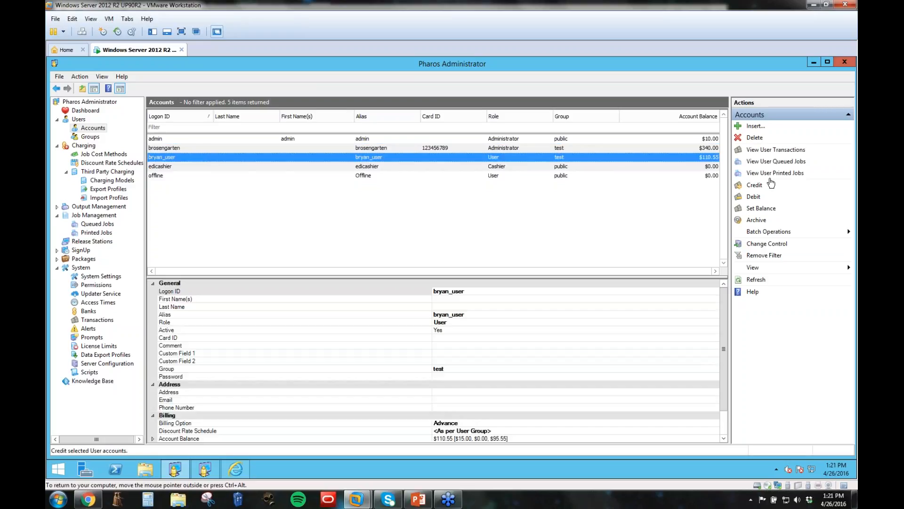
pyautogui.keyDown('shift'); pyautogui.click(178, 149); pyautogui.keyUp('shift')
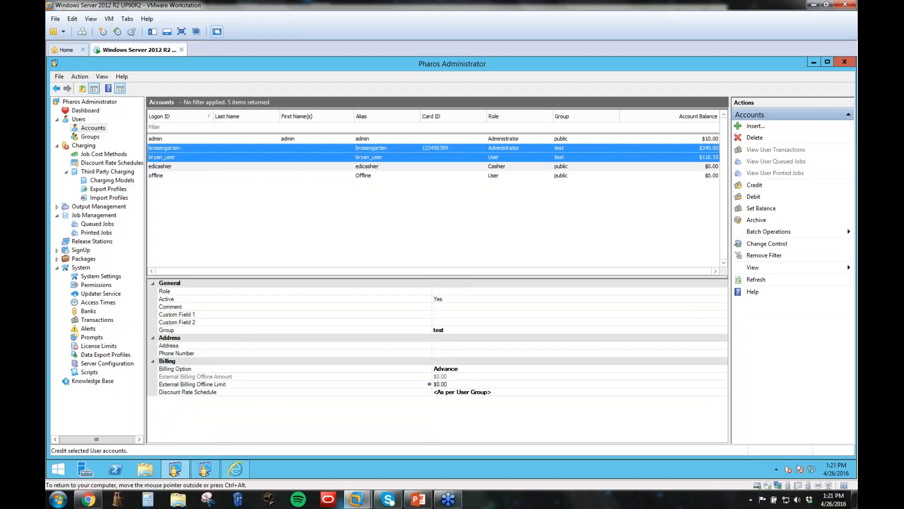
pyautogui.click(753, 186)
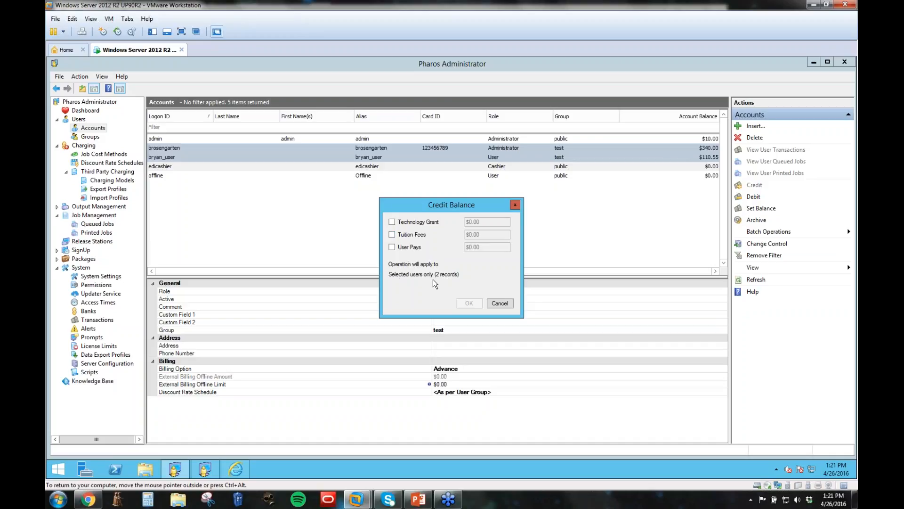
pyautogui.click(508, 306)
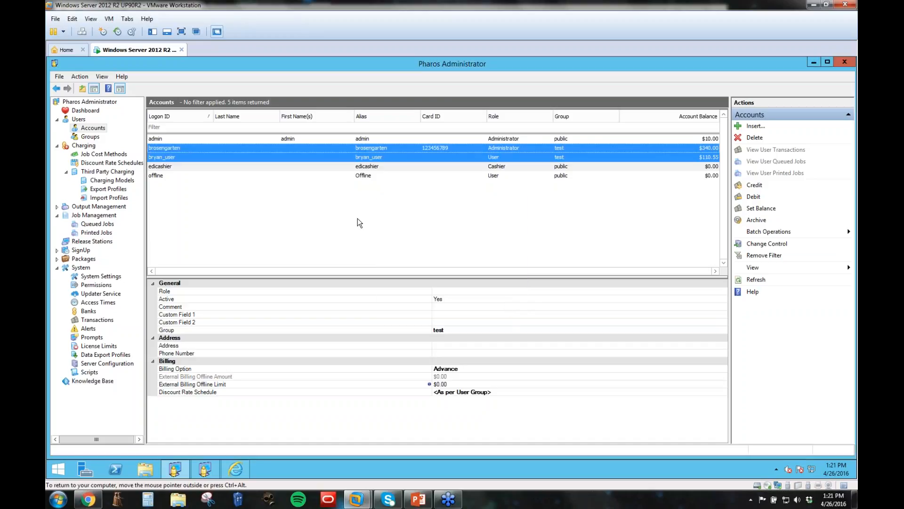
# Set the User Pays balance of the test group's Administrator account to $50.00 and check its billing details.
pyautogui.click(366, 168)
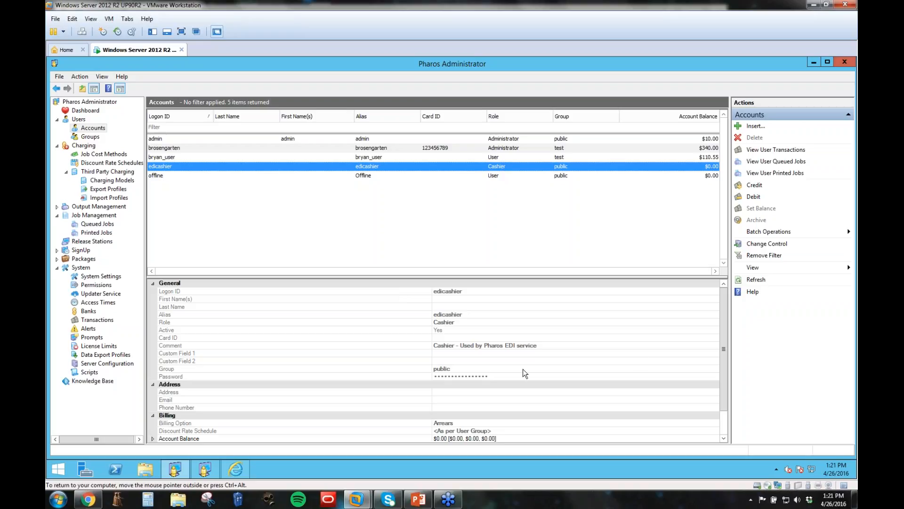
pyautogui.click(178, 149)
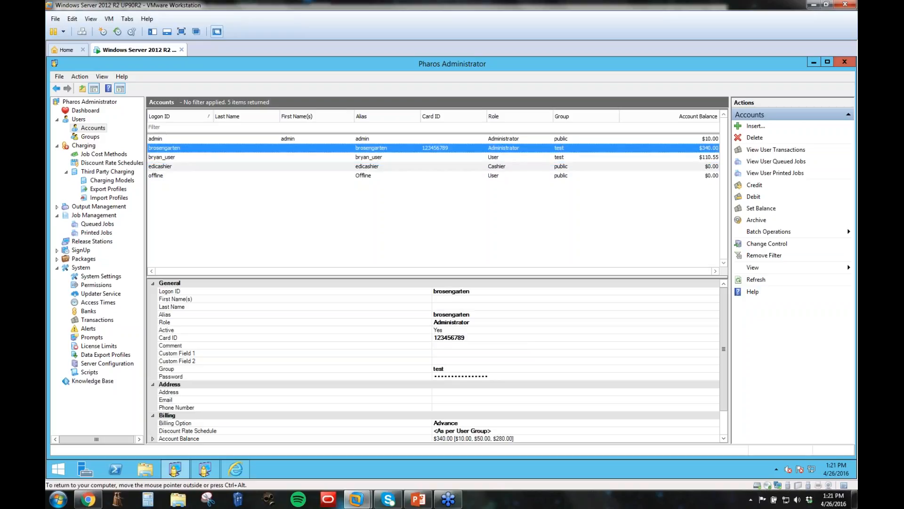
pyautogui.click(768, 212)
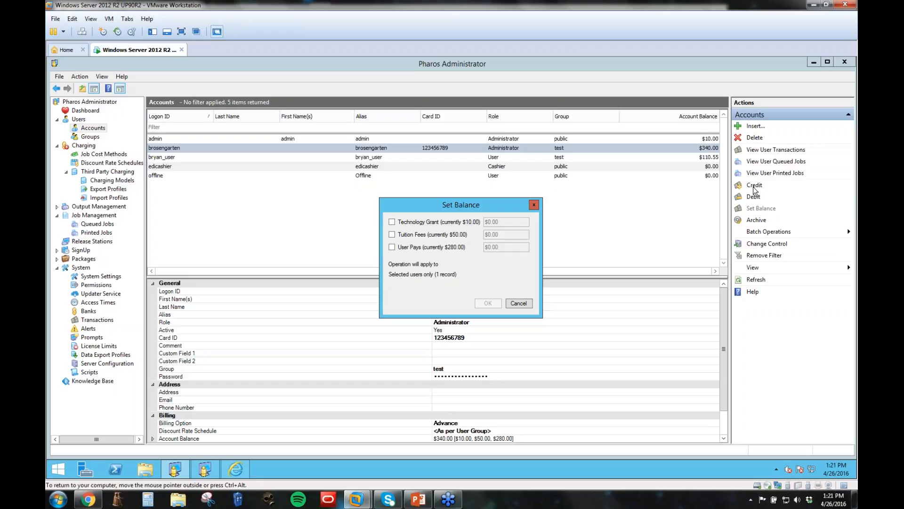
pyautogui.click(392, 248)
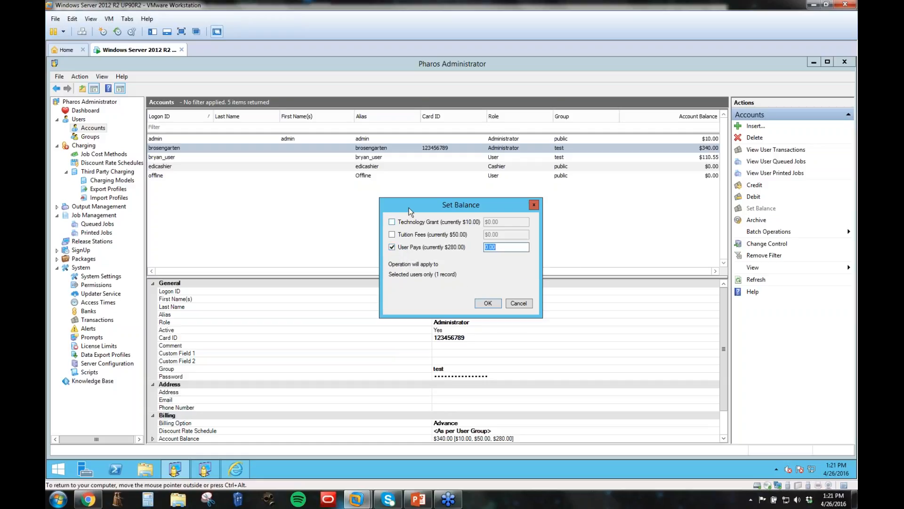
pyautogui.write('50.00')
pyautogui.click(480, 306)
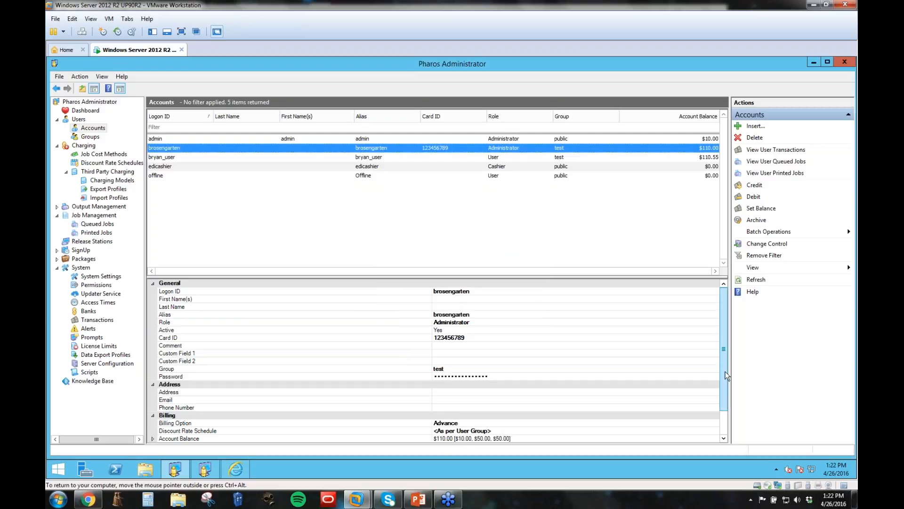
pyautogui.scroll(-2, 725, 391)
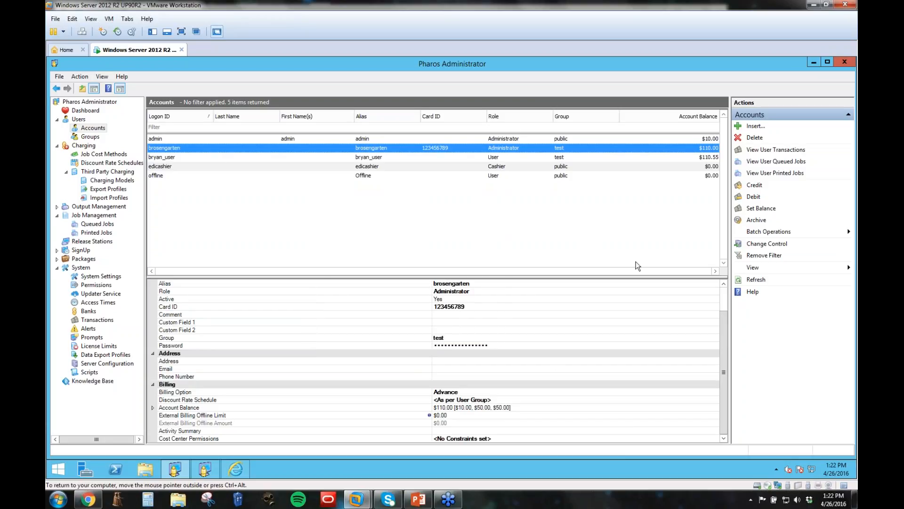
# Batch set the User Pays balance to $300.00 for all users.
pyautogui.click(770, 232)
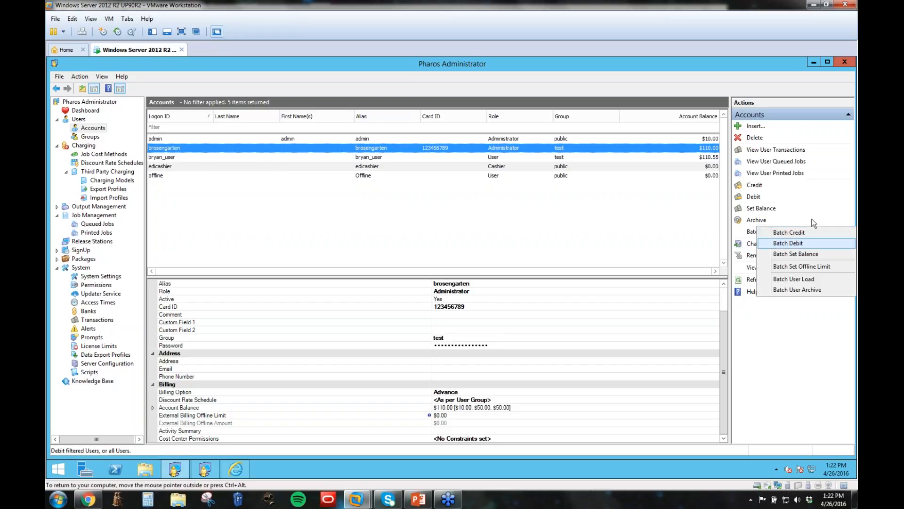
pyautogui.click(806, 256)
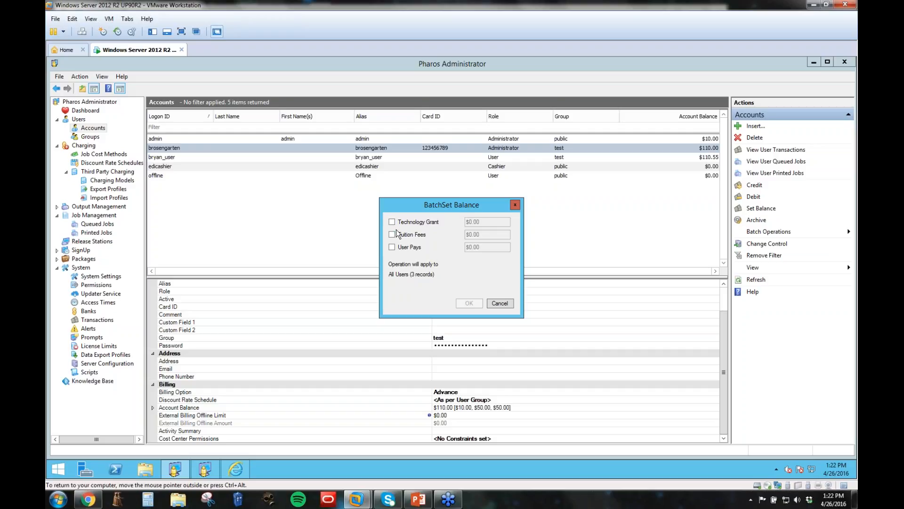
pyautogui.click(392, 247)
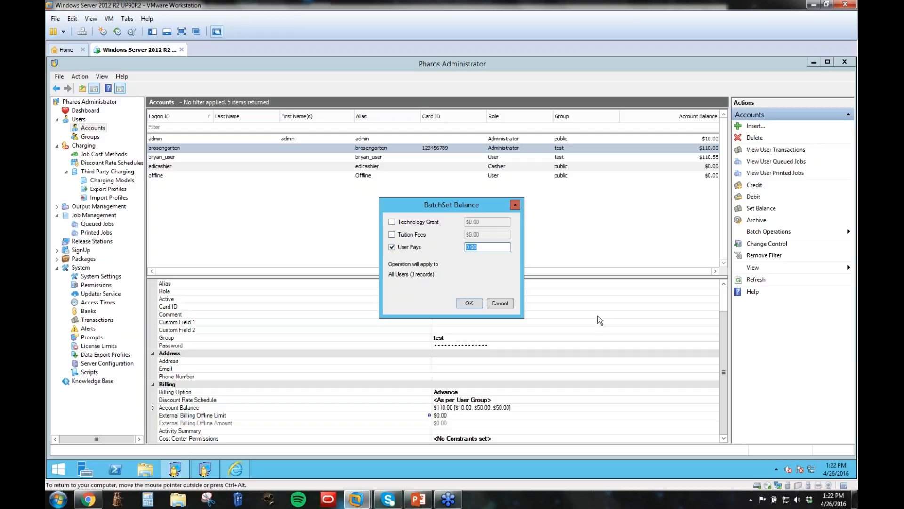
pyautogui.write('300.00')
pyautogui.click(468, 303)
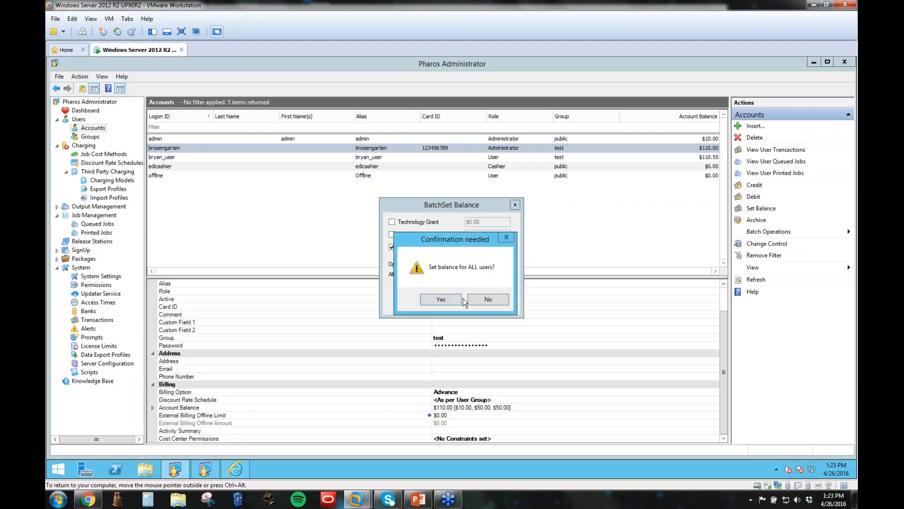
pyautogui.click(442, 300)
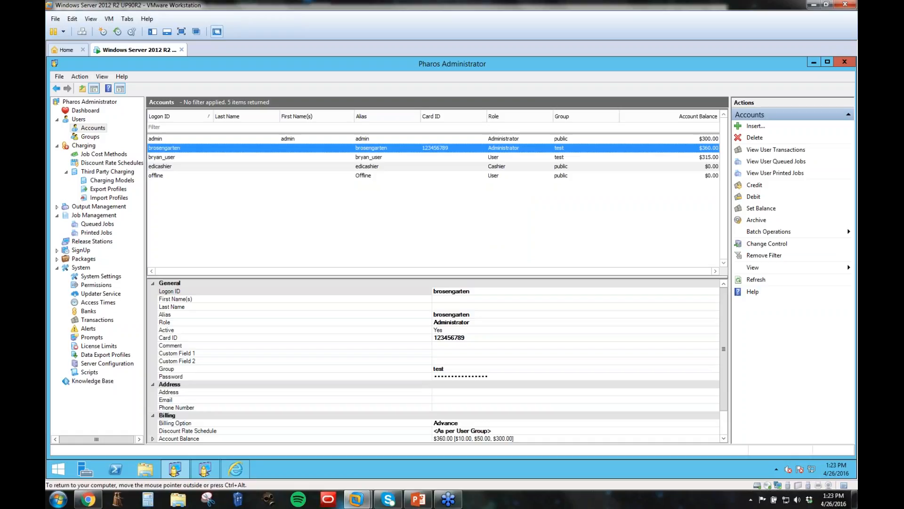
# Check the account balance breakdown of the admin account and both test group accounts.
pyautogui.click(162, 140)
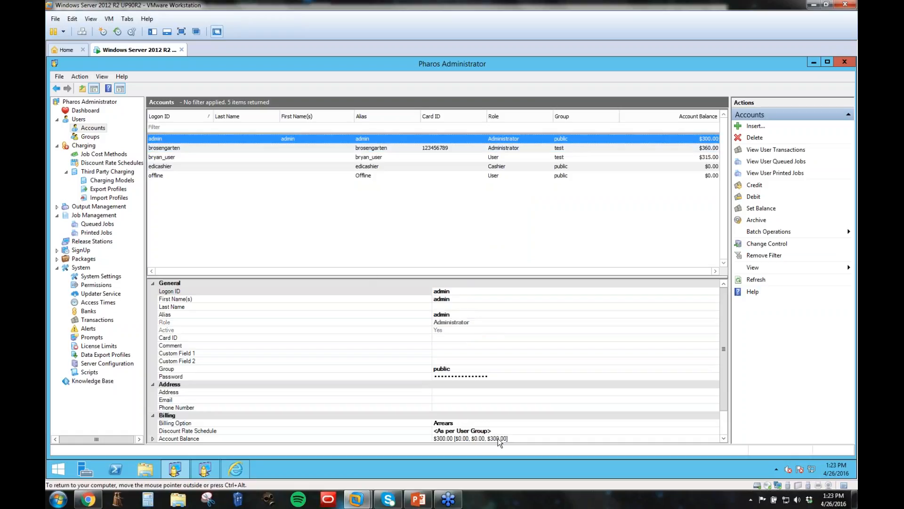
pyautogui.click(160, 149)
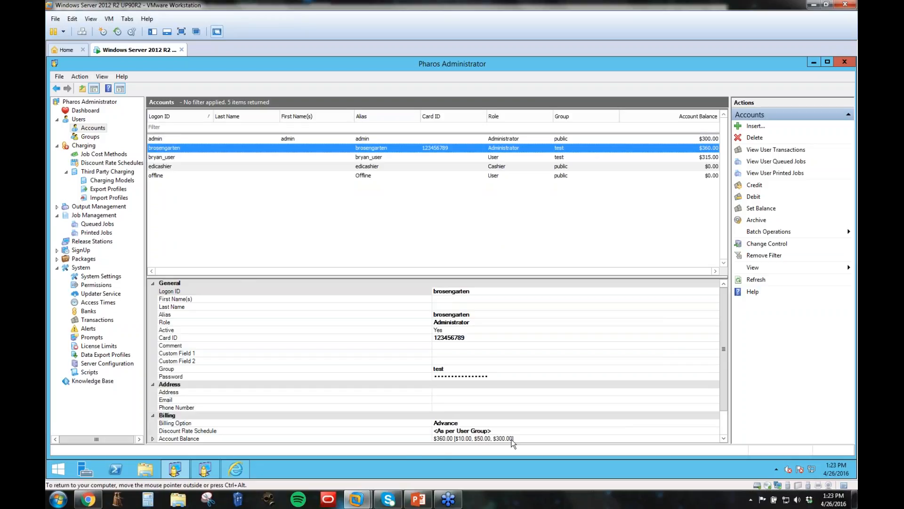
pyautogui.click(154, 158)
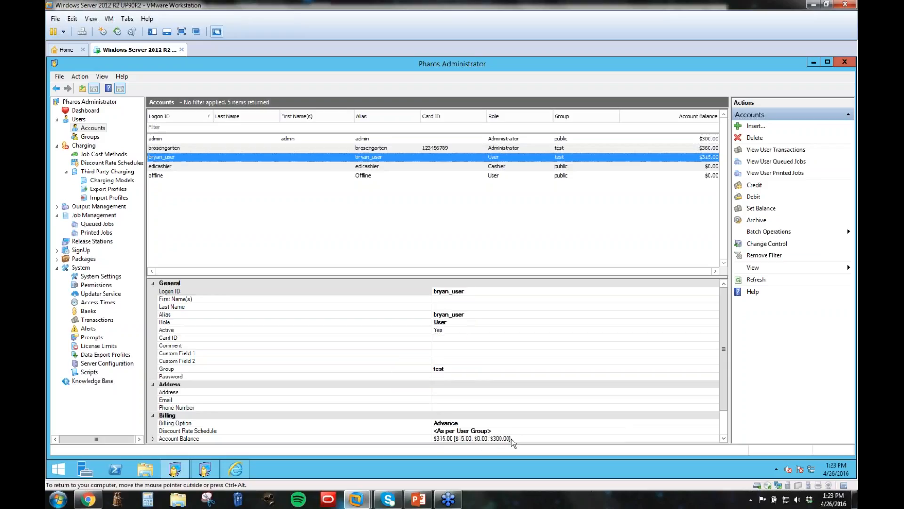
# Explore the Batch User Load options for inserting users with Pharos System Generated aliases from a text file, without loading any.
pyautogui.click(763, 233)
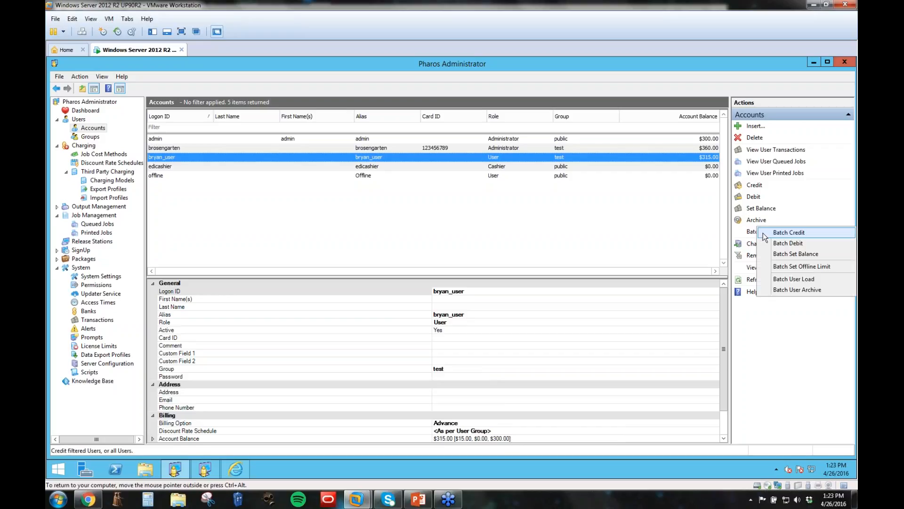
pyautogui.click(702, 233)
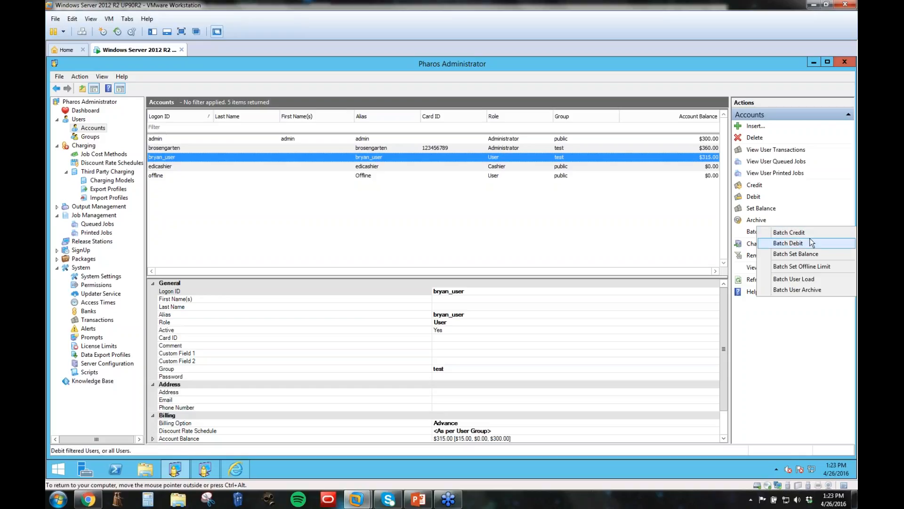
pyautogui.click(805, 279)
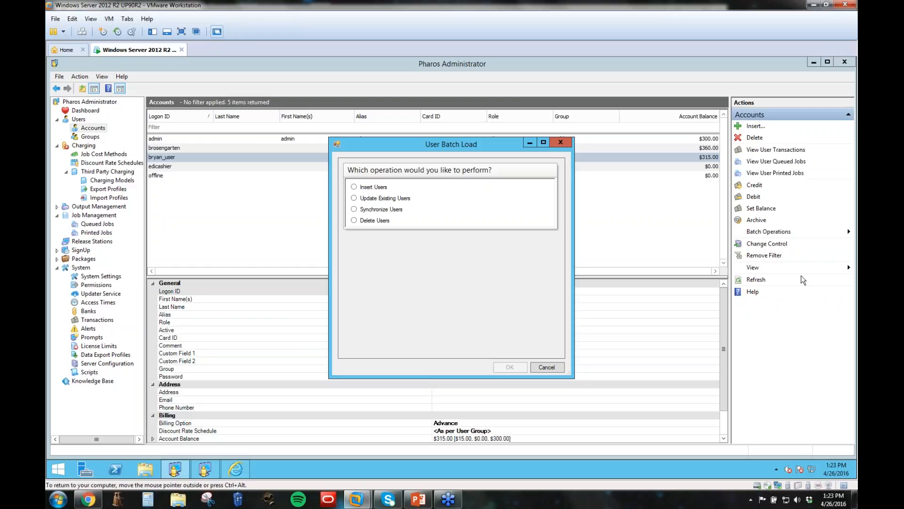
pyautogui.click(364, 188)
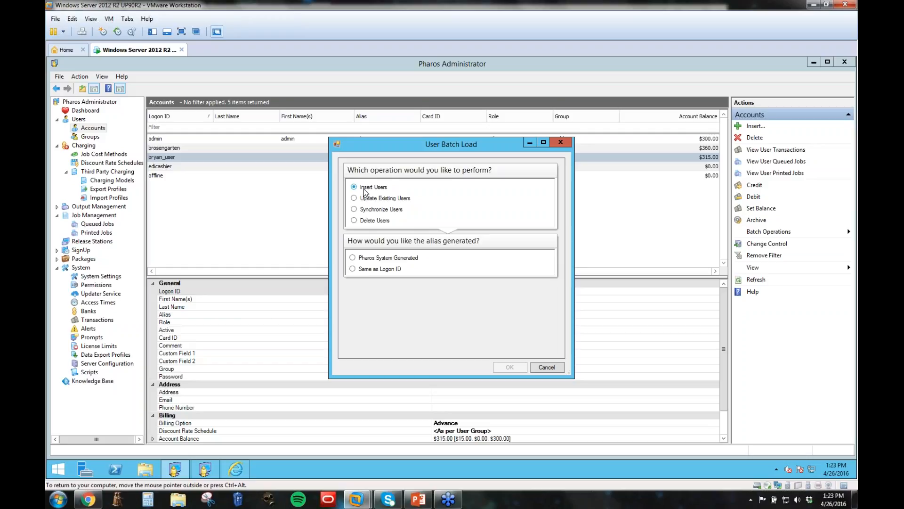
pyautogui.click(372, 260)
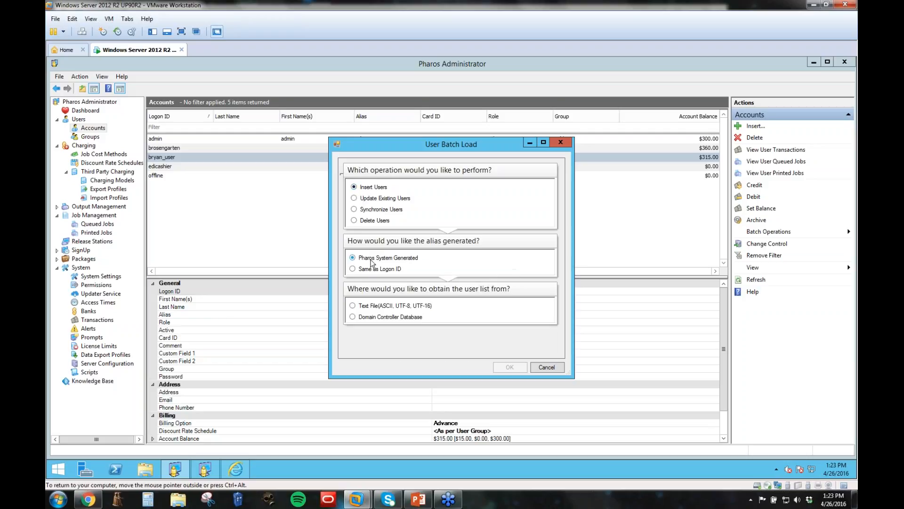
pyautogui.click(358, 305)
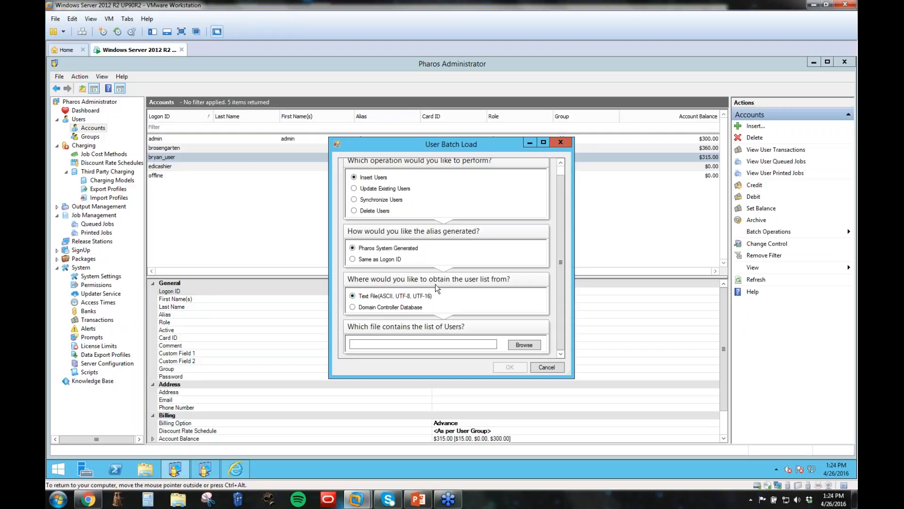
pyautogui.click(548, 366)
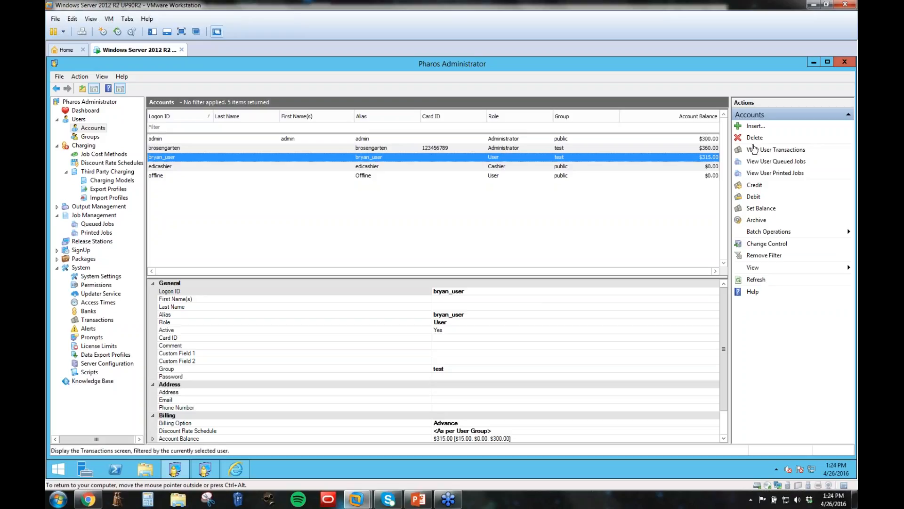
# Examine the external billing offline fields and Cost Center Permissions of the test group's User-role account without changing them.
pyautogui.click(778, 233)
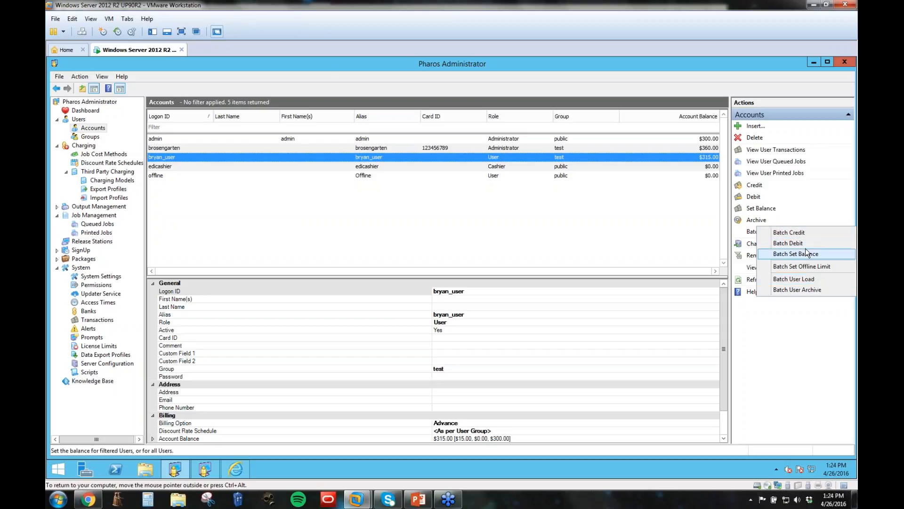
pyautogui.click(339, 217)
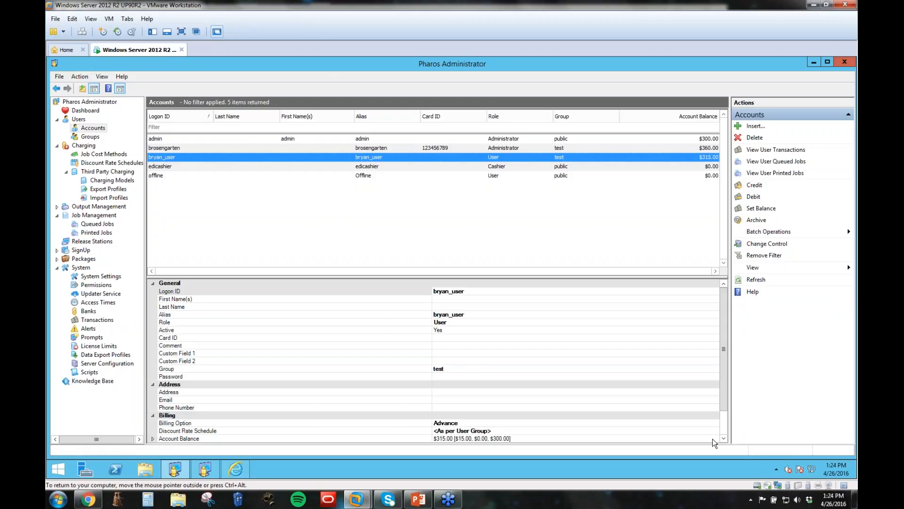
pyautogui.scroll(-3, 726, 365)
pyautogui.moveTo(372, 423)
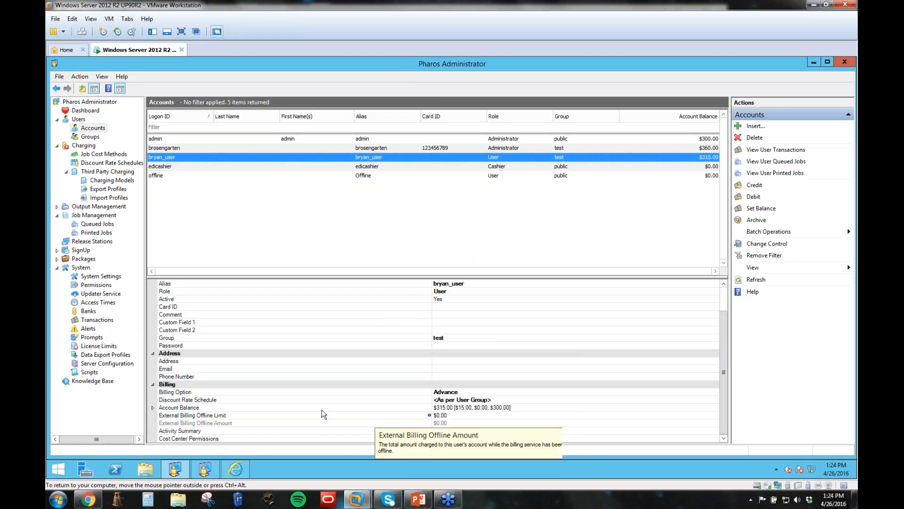
pyautogui.moveTo(182, 417)
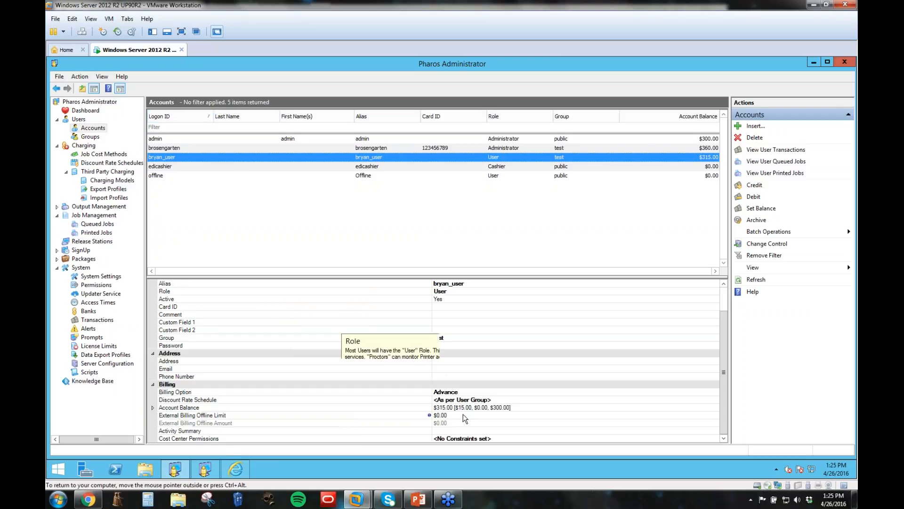
pyautogui.click(488, 436)
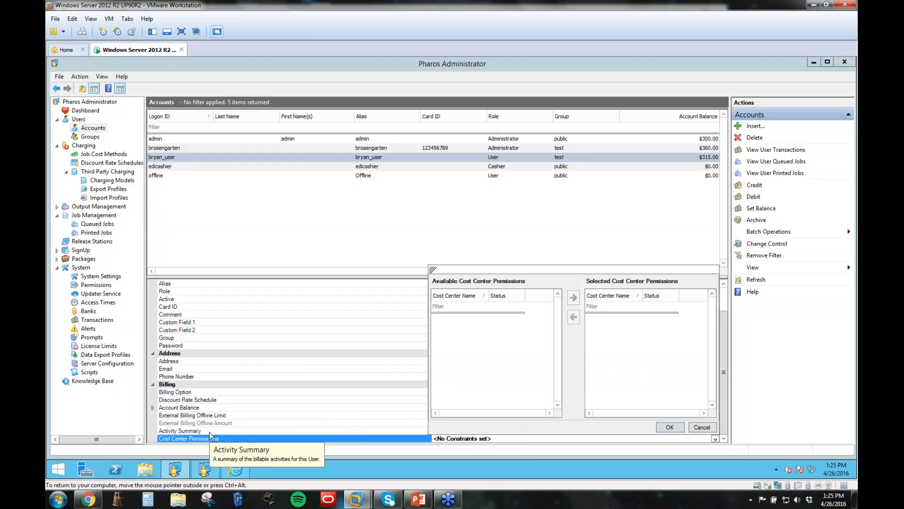
pyautogui.click(703, 427)
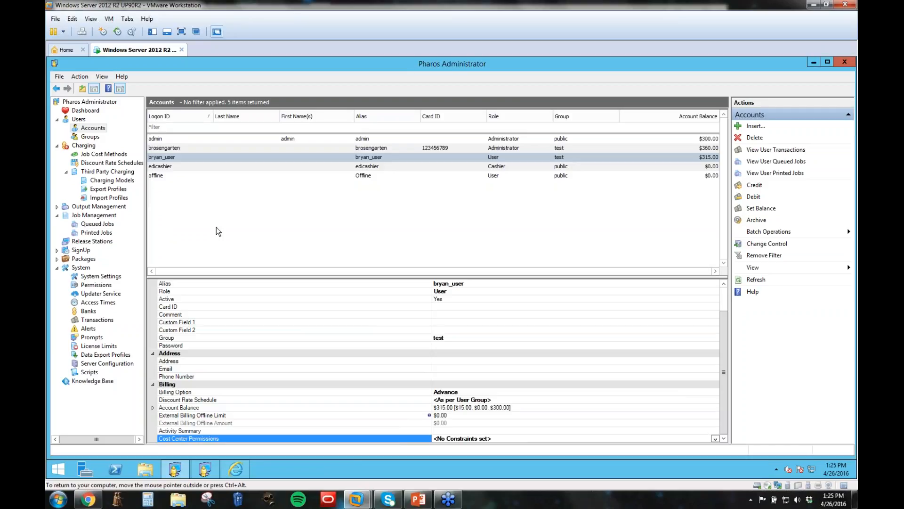
# Set Enable User Constraints to Yes for the AUC category in the charging models.
pyautogui.click(99, 181)
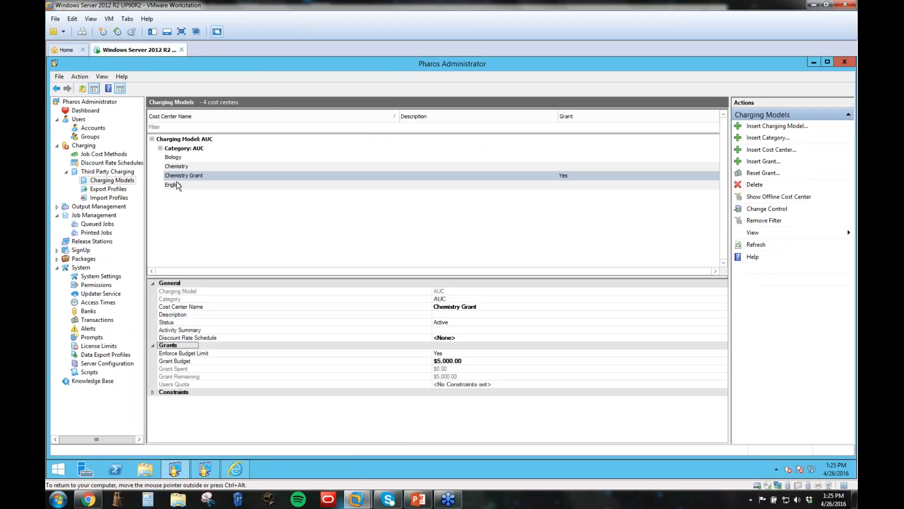
pyautogui.click(179, 149)
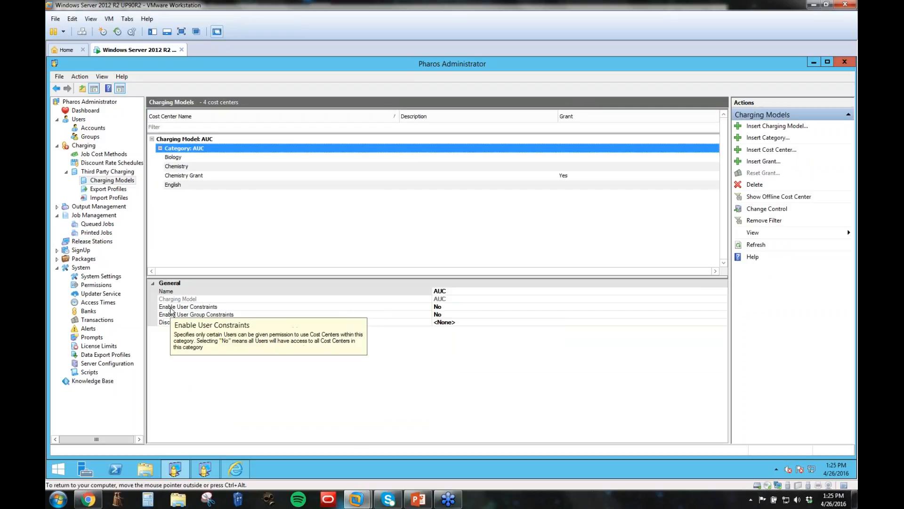
pyautogui.click(488, 307)
pyautogui.click(442, 323)
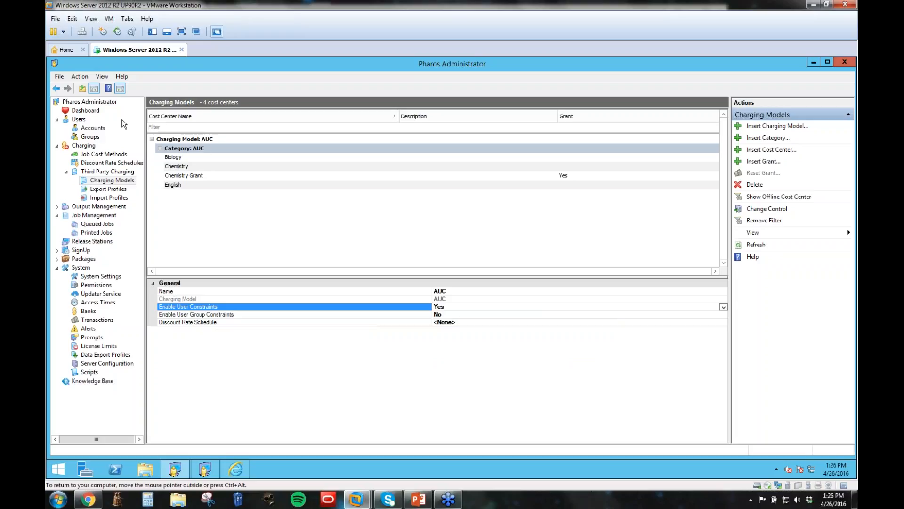
# Give the test group's User-role account cost center permissions for Biology and Chemistry.
pyautogui.click(88, 129)
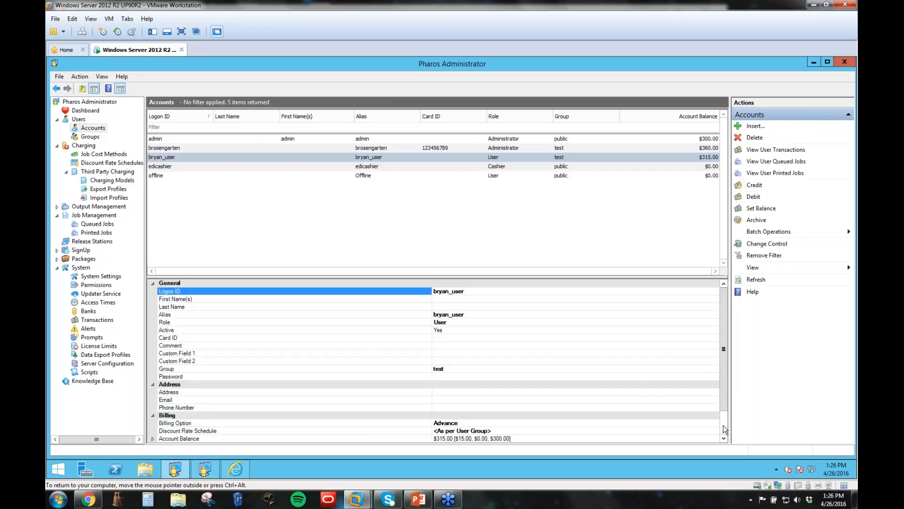
pyautogui.scroll(-2, 725, 430)
pyautogui.click(462, 438)
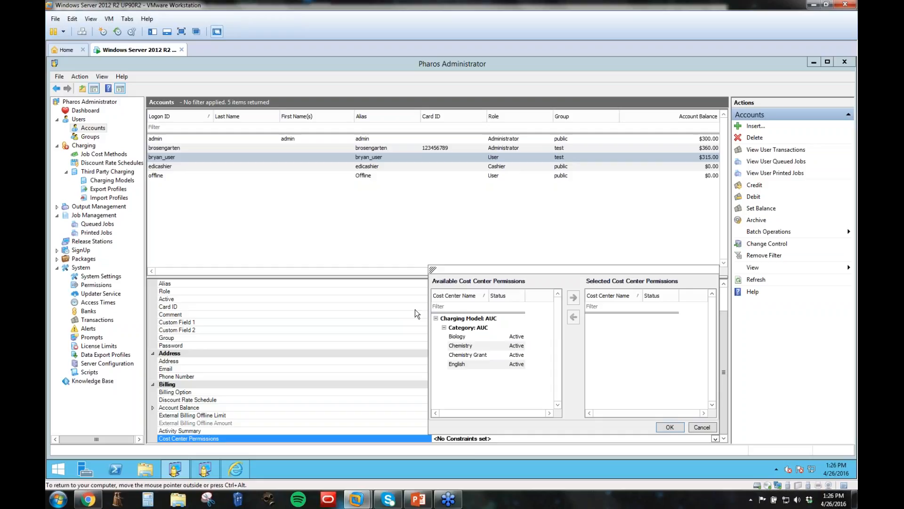
pyautogui.click(465, 337)
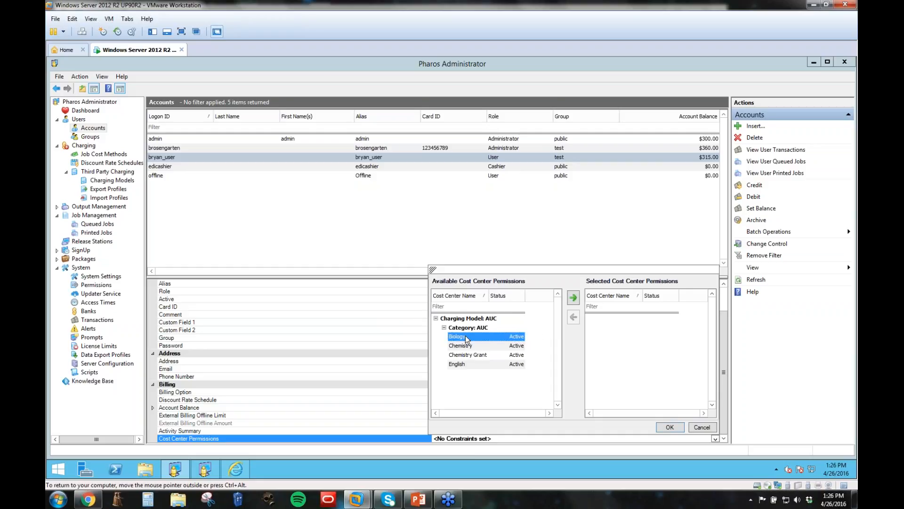
pyautogui.click(577, 294)
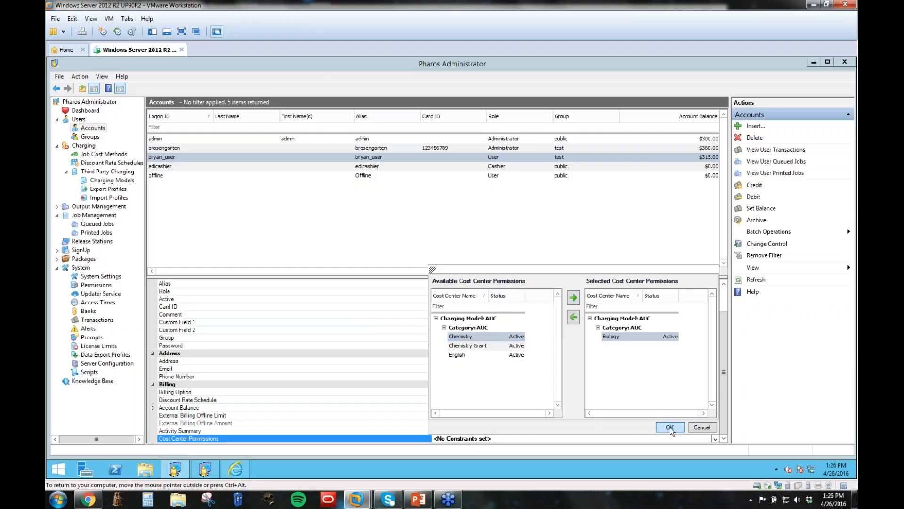
pyautogui.click(459, 337)
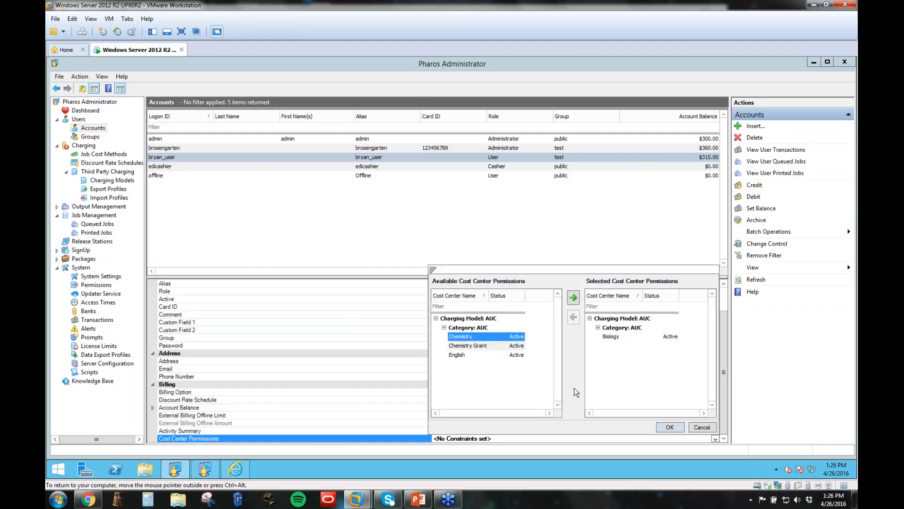
pyautogui.click(572, 299)
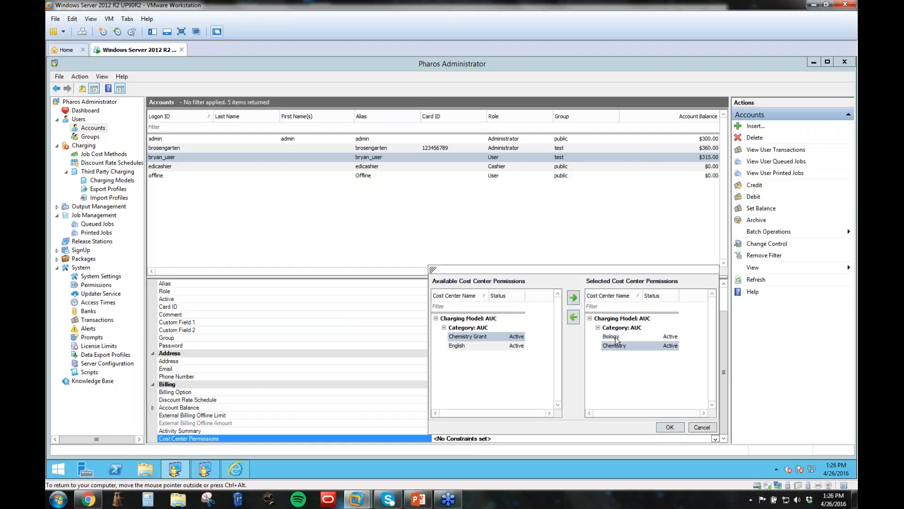
pyautogui.click(669, 427)
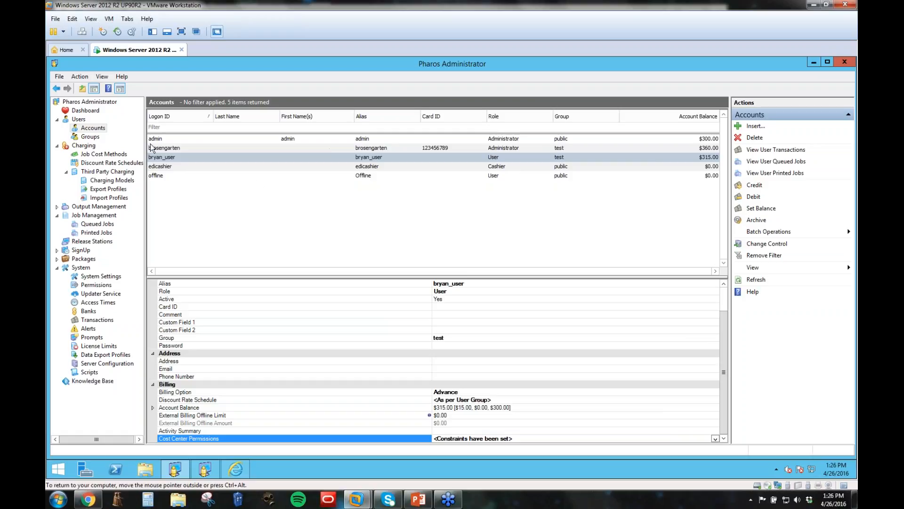
# Look through the Groups and Accounts lists and the Job Management overview, and display the queued jobs.
pyautogui.click(93, 136)
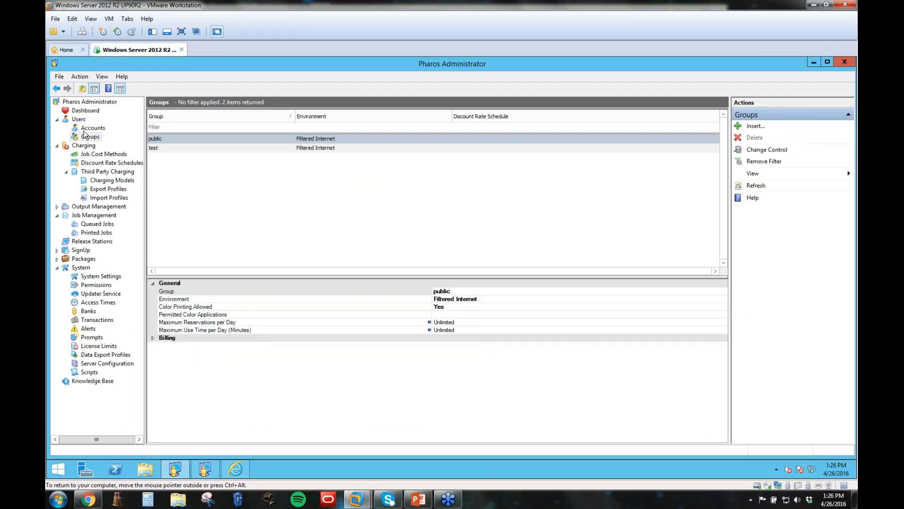
pyautogui.click(90, 128)
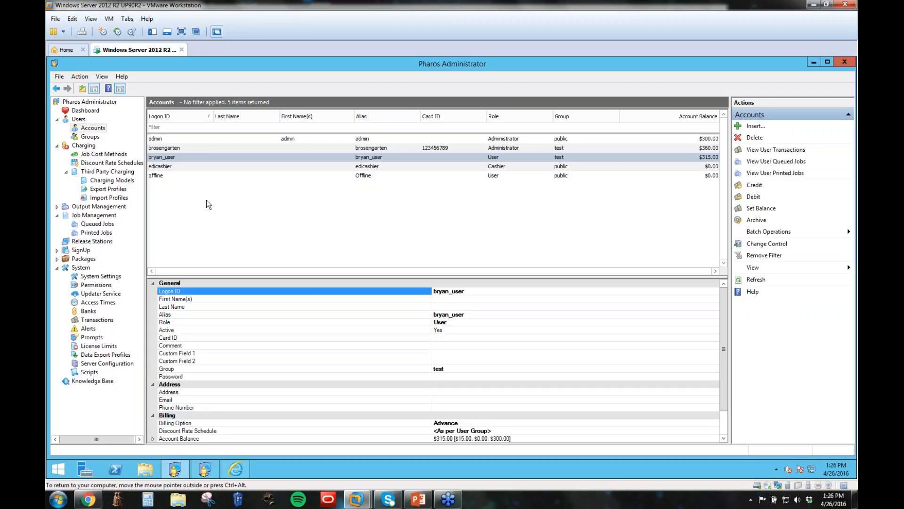
pyautogui.click(94, 215)
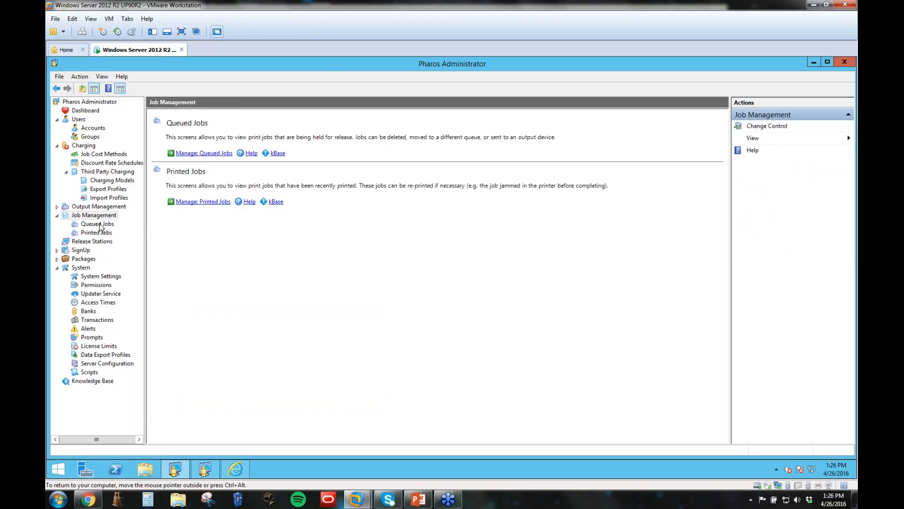
pyautogui.click(97, 224)
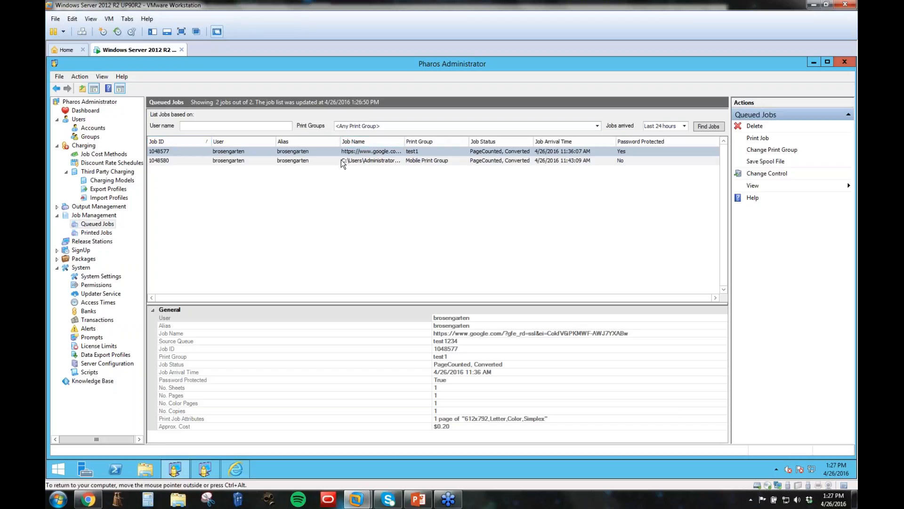
# Select the queued test1 job, and switch to Print Center in the browser to check its job list and select the PDF job.
pyautogui.click(383, 154)
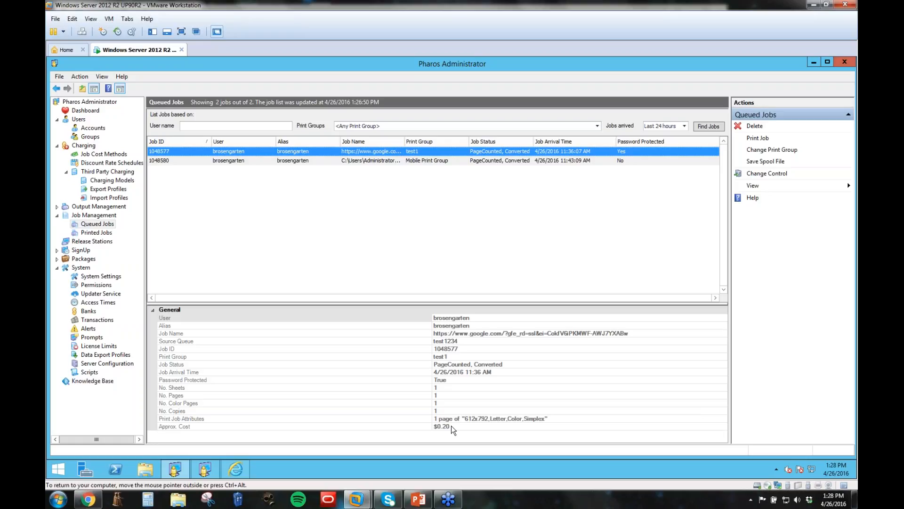
pyautogui.click(235, 469)
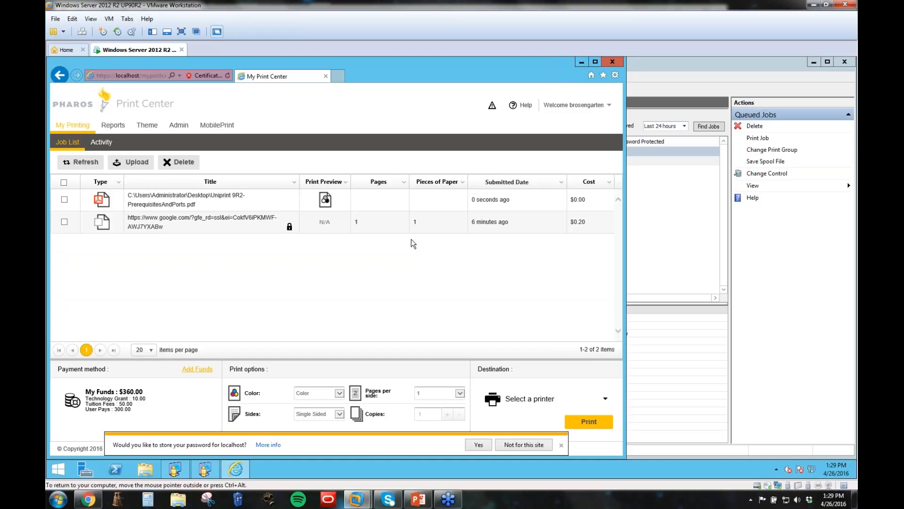
pyautogui.click(64, 200)
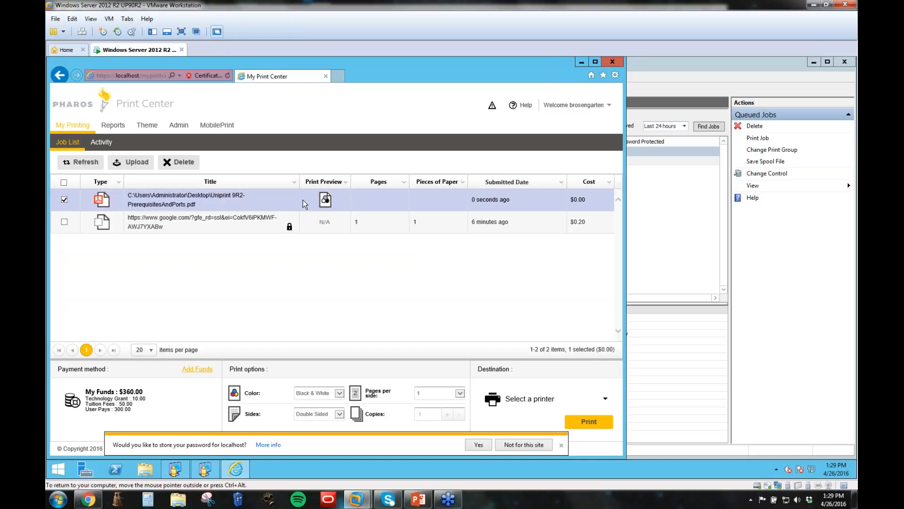
pyautogui.moveTo(324, 202)
pyautogui.click(579, 62)
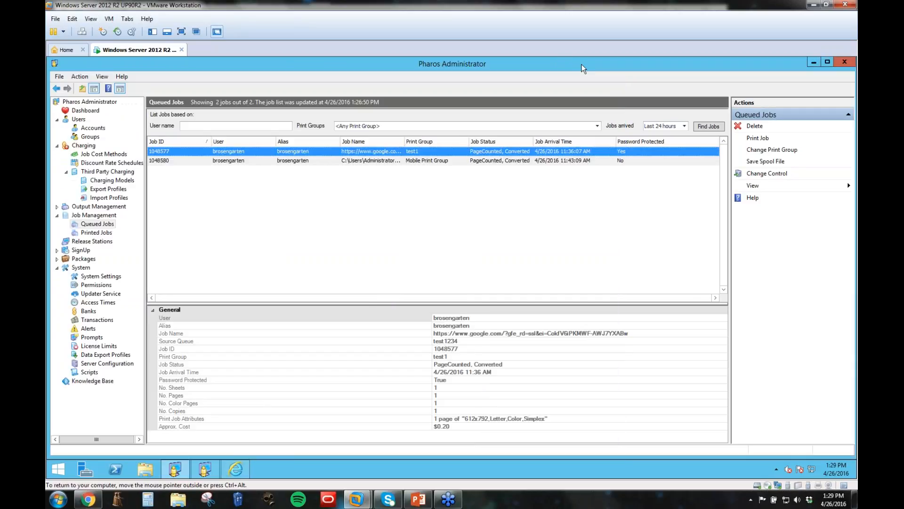
# Return to Pharos Administrator and examine the details of the queued Mobile Print Group job, including its Job ID and Job Name.
pyautogui.click(236, 160)
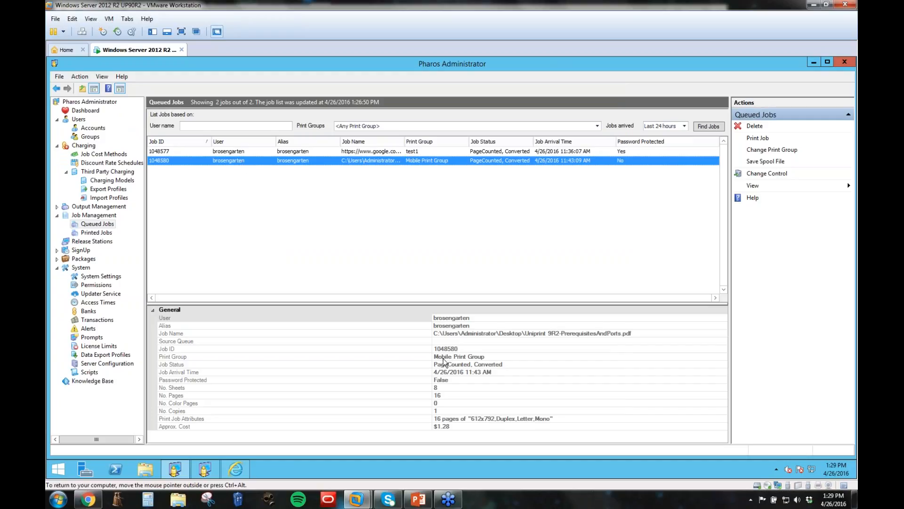
pyautogui.click(466, 346)
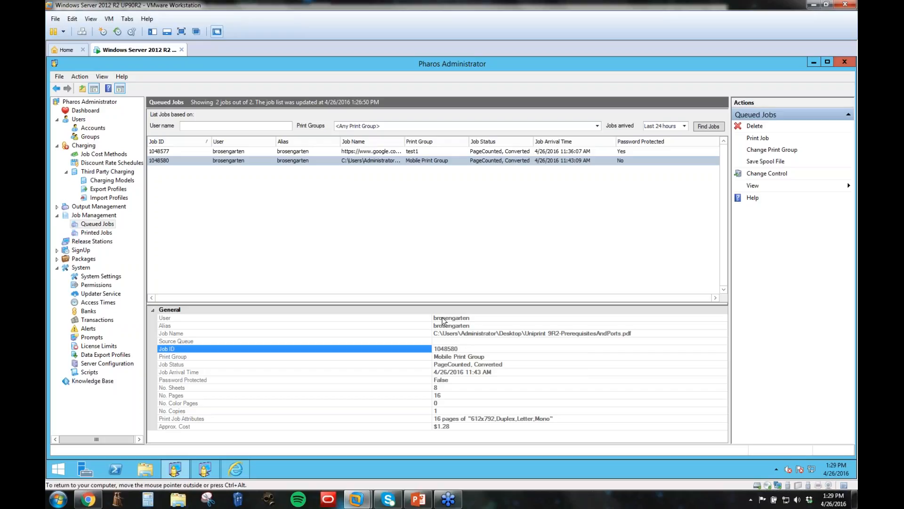
pyautogui.click(641, 334)
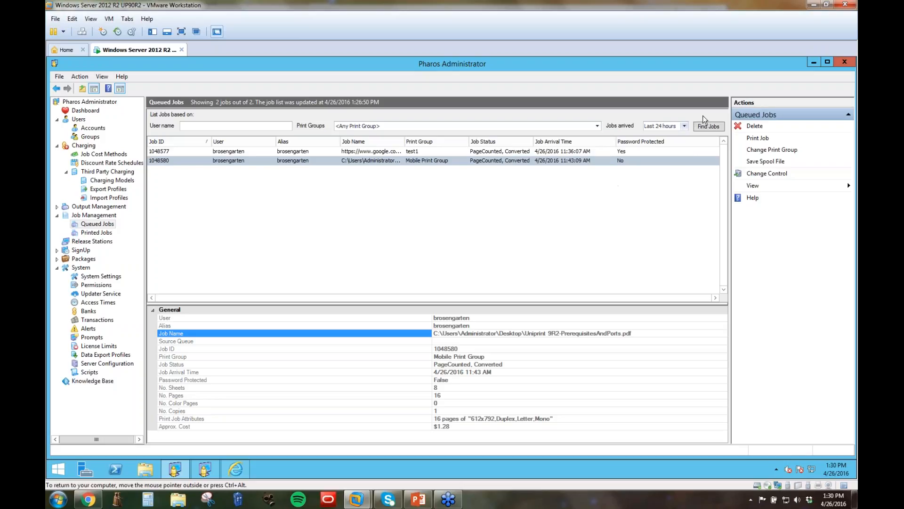
# Refresh the queued jobs from the last 24 hours, check the Printed Jobs list, and return to Queued Jobs.
pyautogui.click(708, 128)
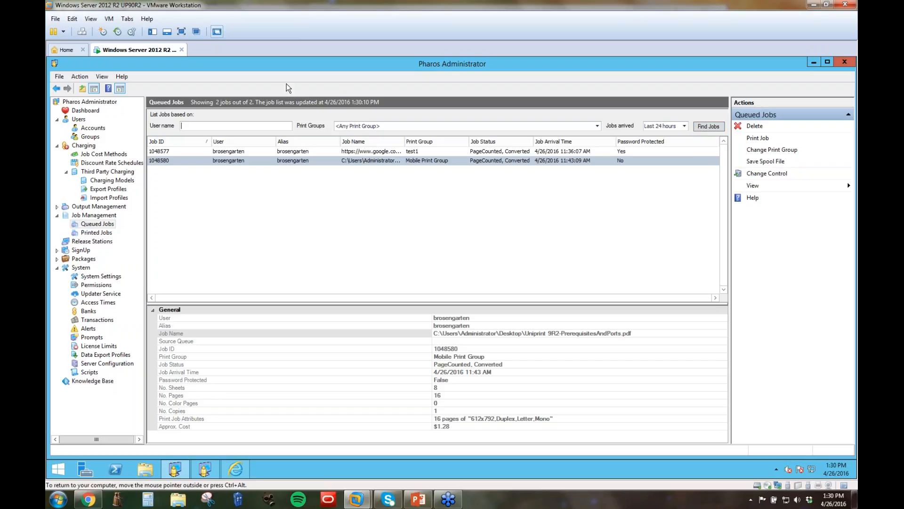
pyautogui.click(199, 128)
pyautogui.click(96, 234)
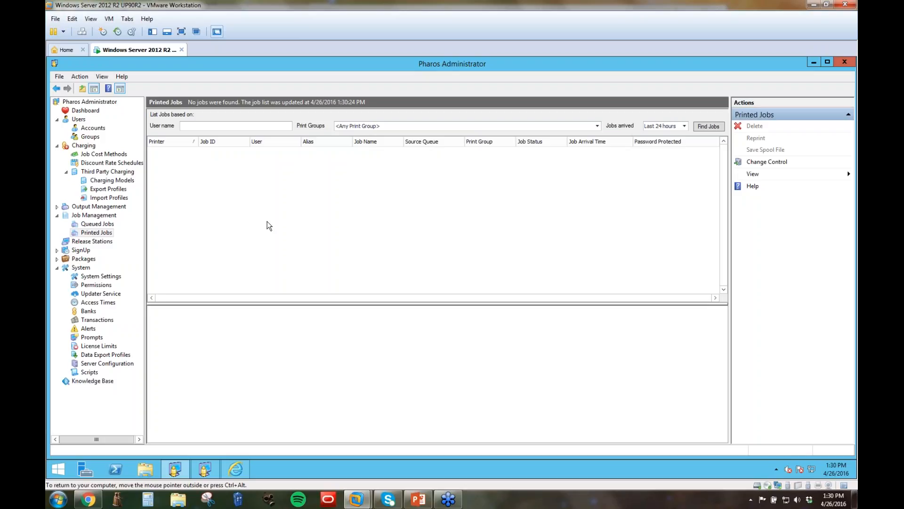
pyautogui.click(94, 224)
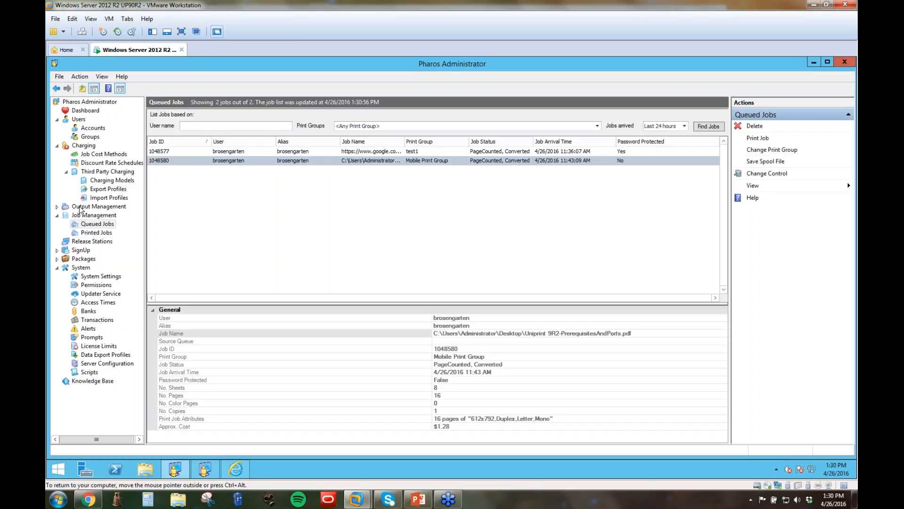
# Review the output management queues and the Printer settings of the Rochester-C3003 device, and return to the Printed Jobs list.
pyautogui.click(57, 207)
pyautogui.click(93, 250)
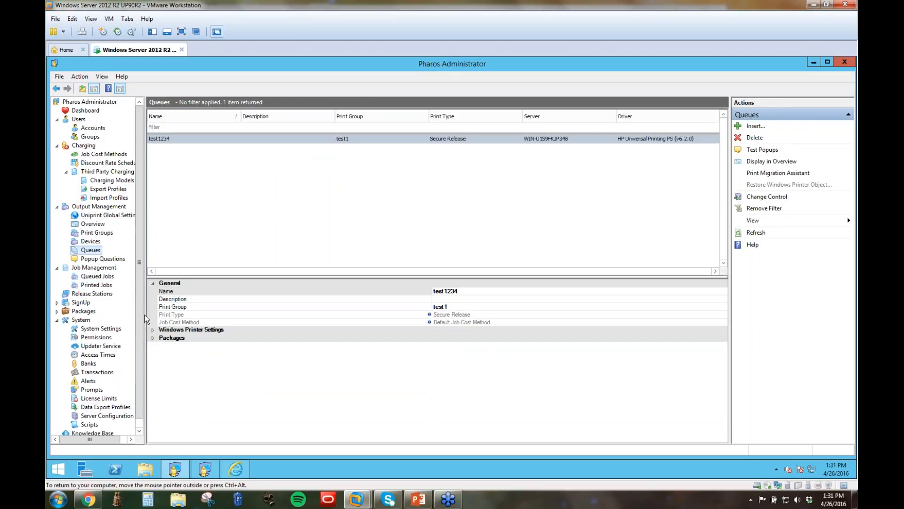
pyautogui.click(153, 330)
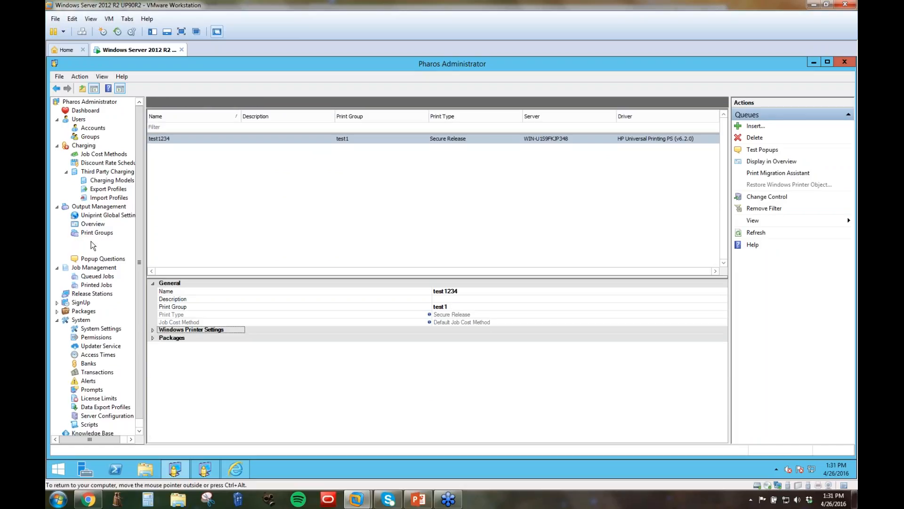
pyautogui.click(91, 241)
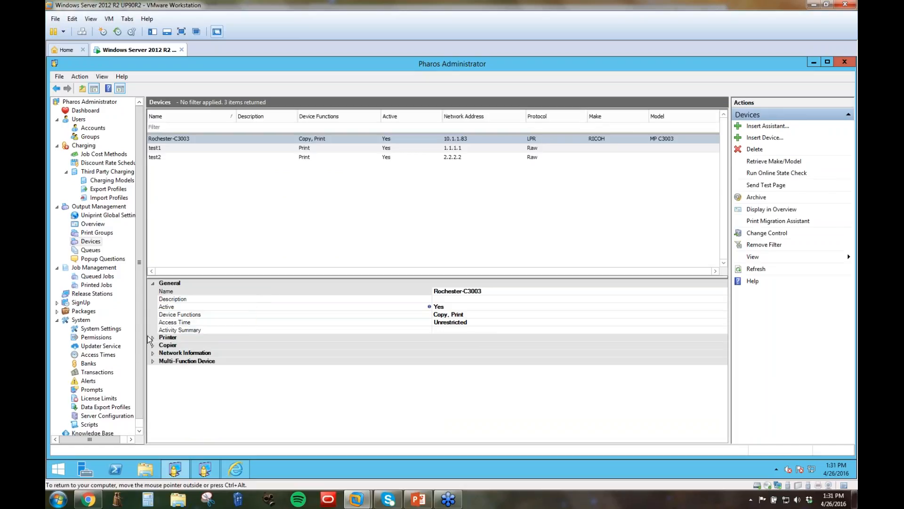
pyautogui.click(153, 337)
pyautogui.moveTo(198, 351)
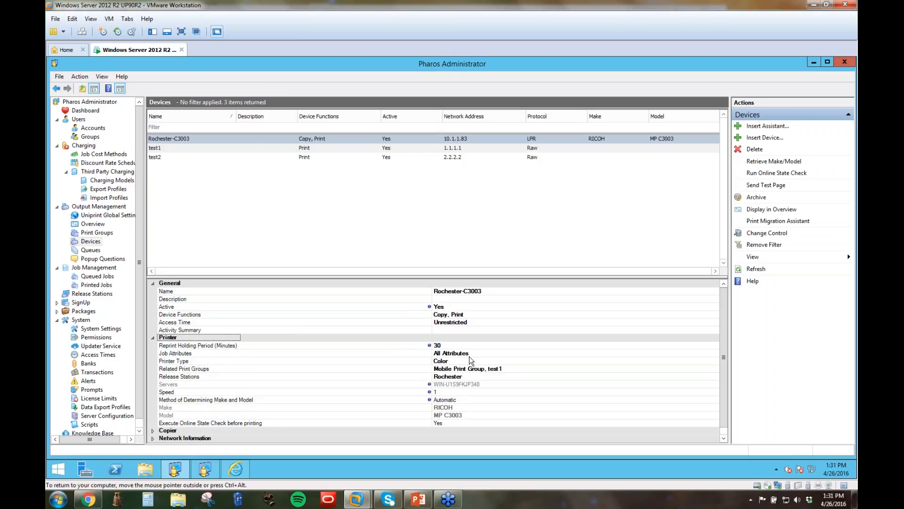
pyautogui.click(100, 286)
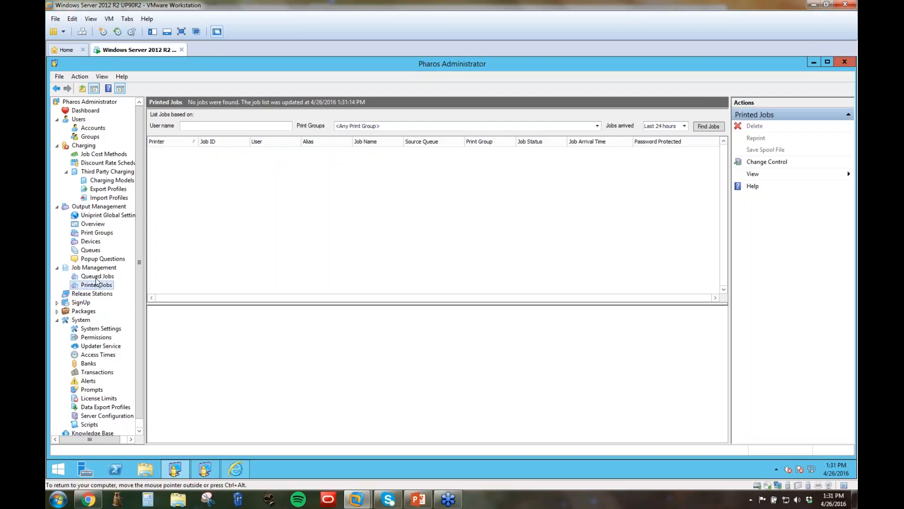
pyautogui.click(193, 125)
# Look through the system's Transactions list and examine the details of individual Credit and Deleted Print entries.
pyautogui.click(96, 372)
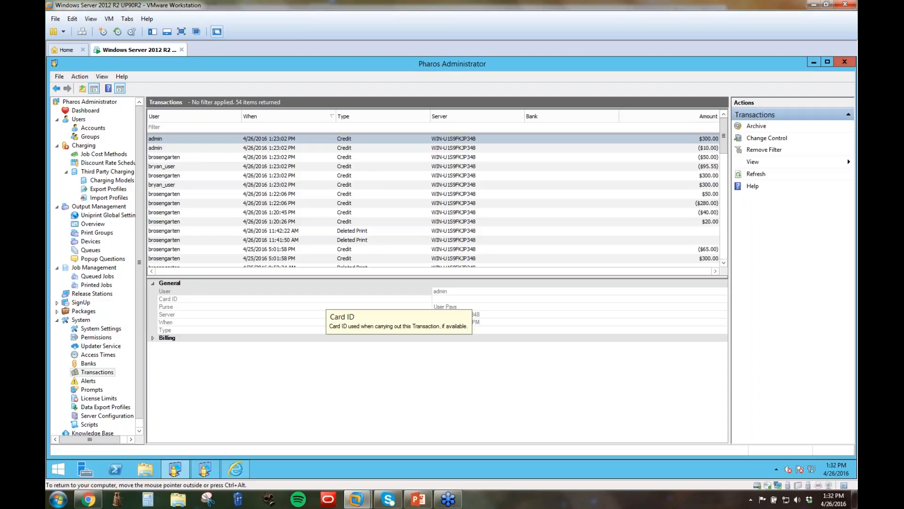
pyautogui.click(351, 149)
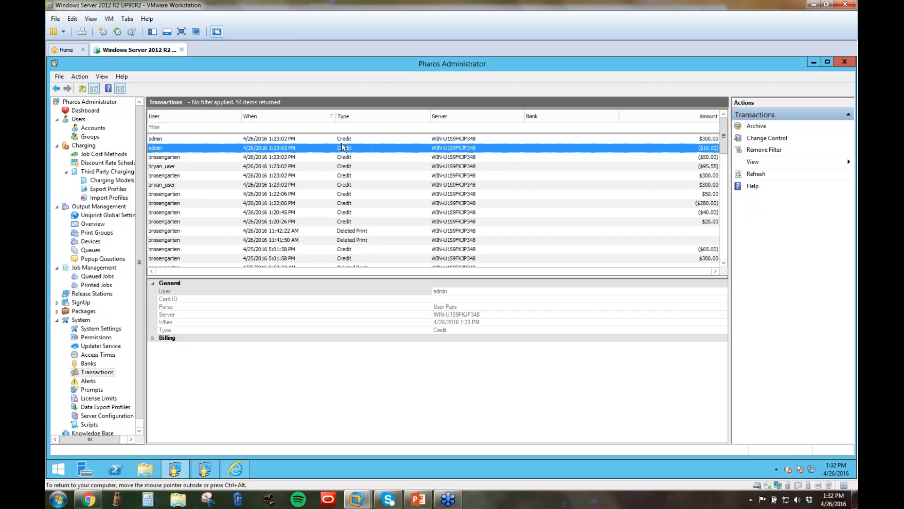
pyautogui.click(345, 232)
pyautogui.click(348, 240)
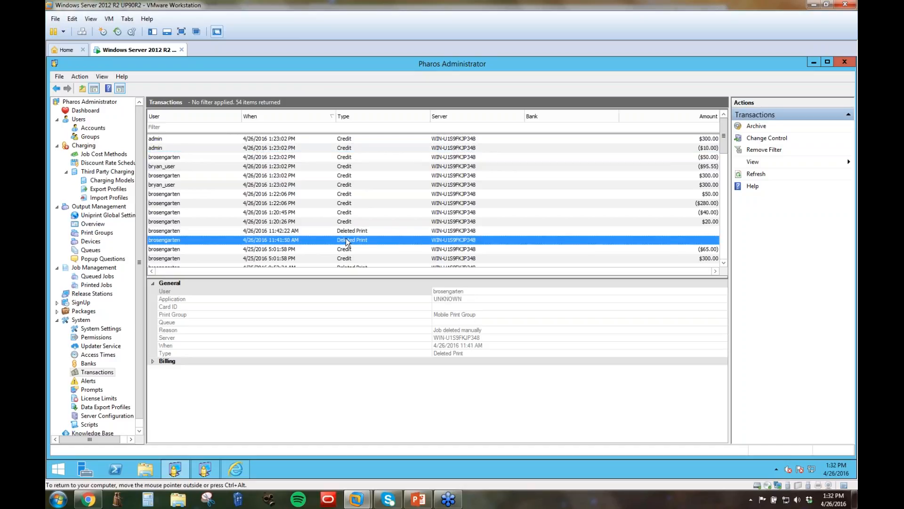
pyautogui.click(724, 250)
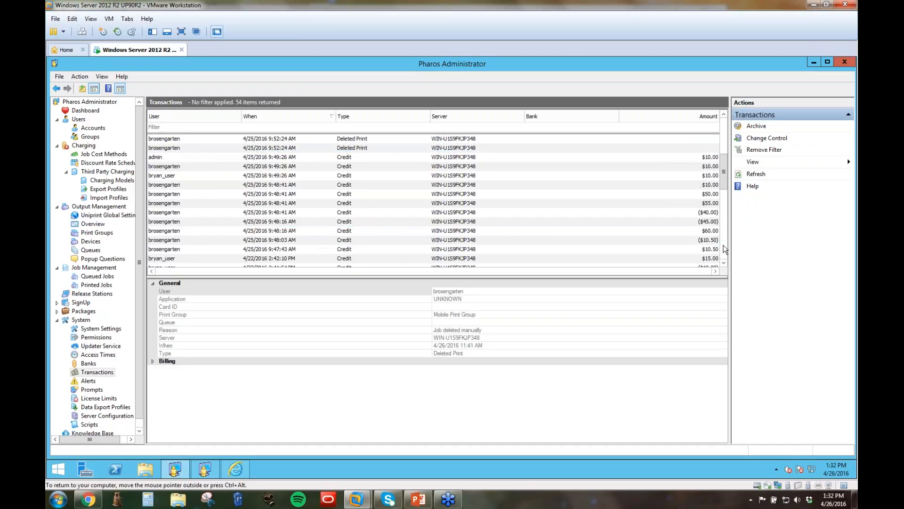
pyautogui.click(724, 249)
pyautogui.click(725, 249)
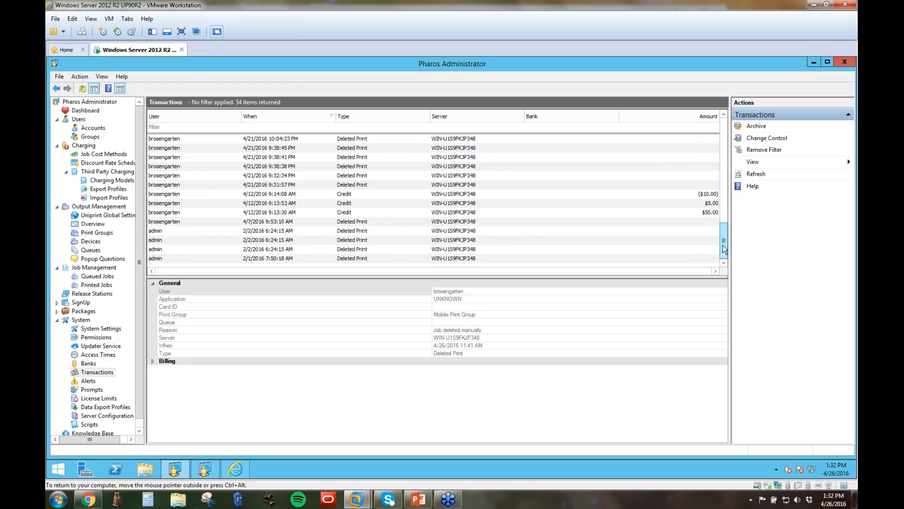
pyautogui.click(725, 123)
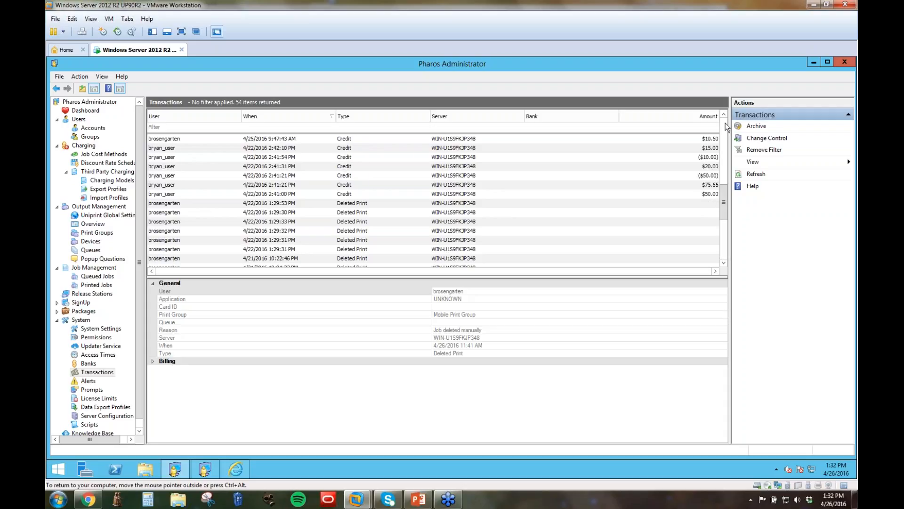
pyautogui.click(284, 141)
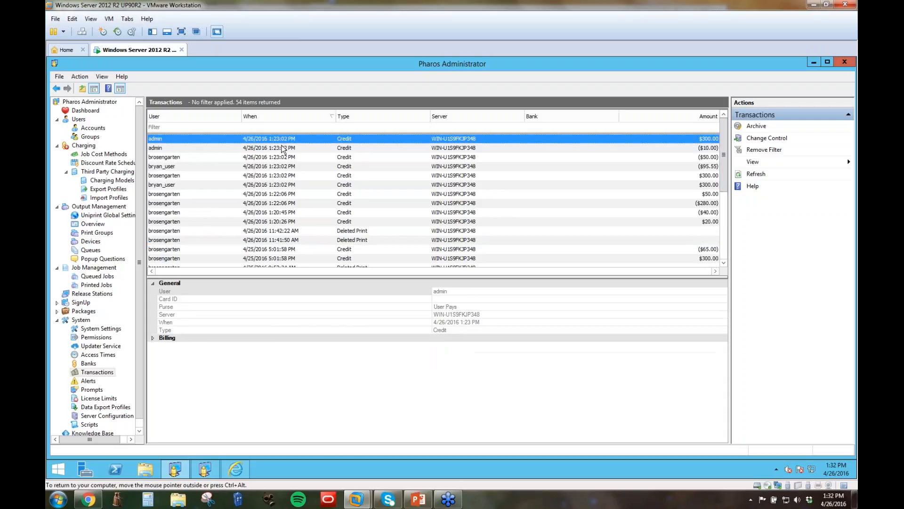
pyautogui.click(272, 148)
pyautogui.click(277, 159)
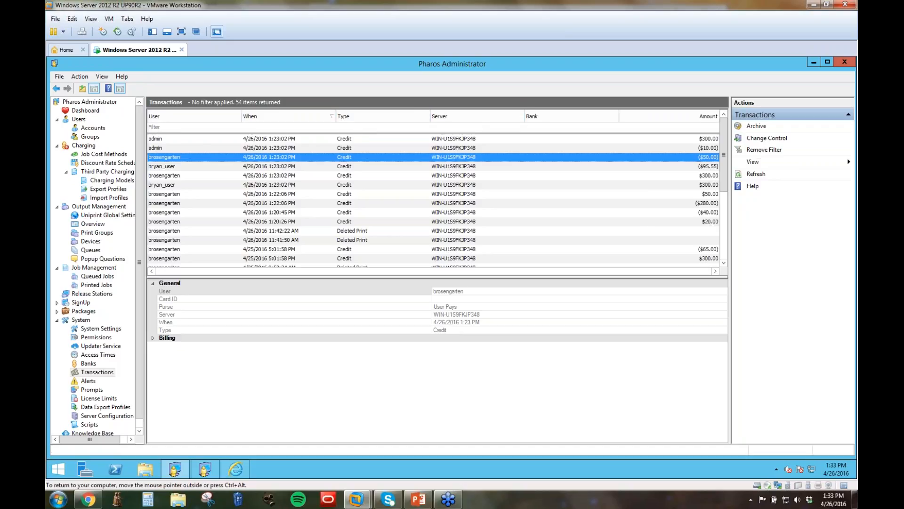
# Hide and restore the transactions filter row, and look through the User, When, Type, Server, Bank and Amount filters without applying any.
pyautogui.click(757, 149)
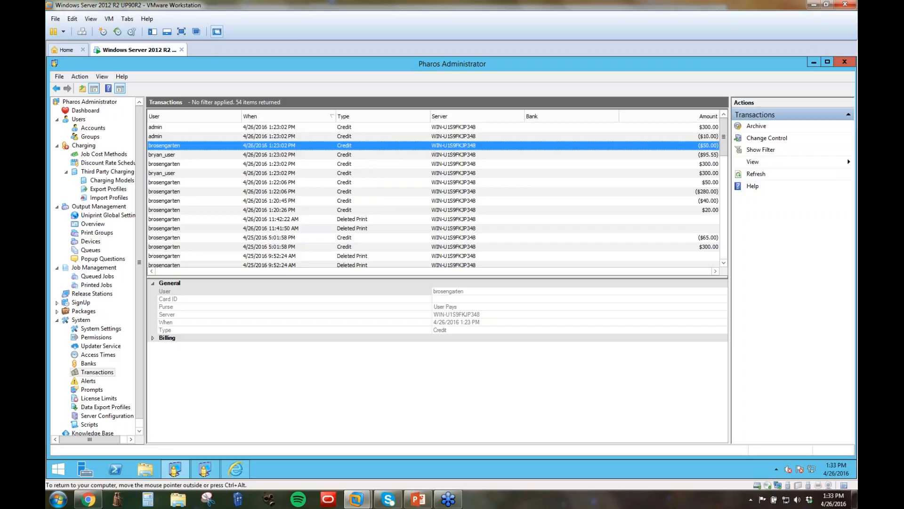
pyautogui.click(767, 149)
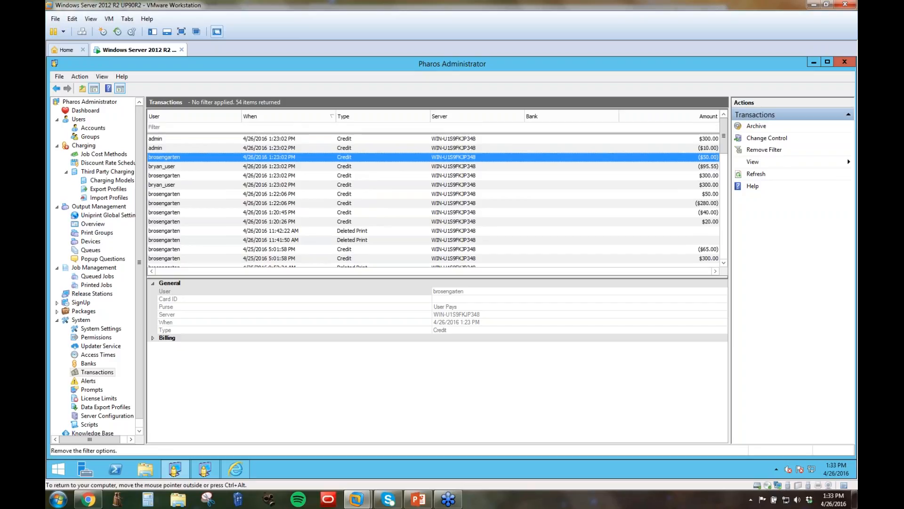
pyautogui.click(162, 127)
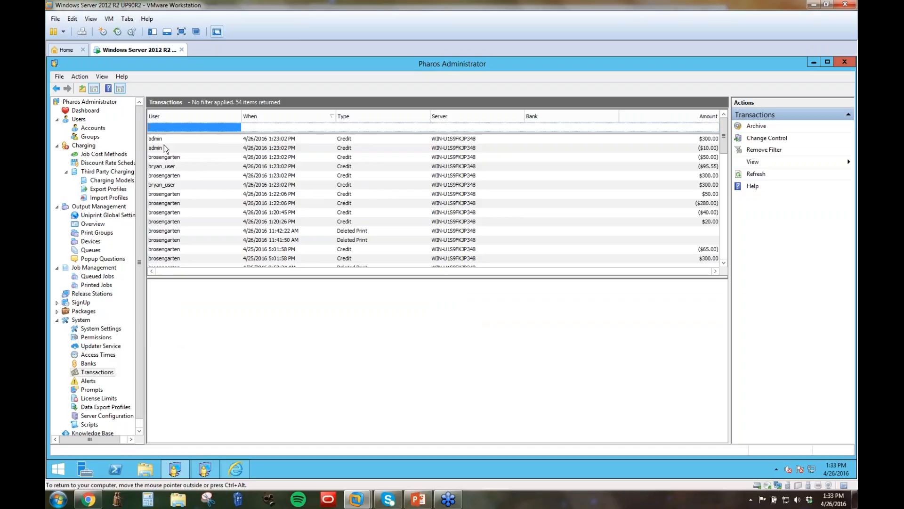
pyautogui.click(280, 127)
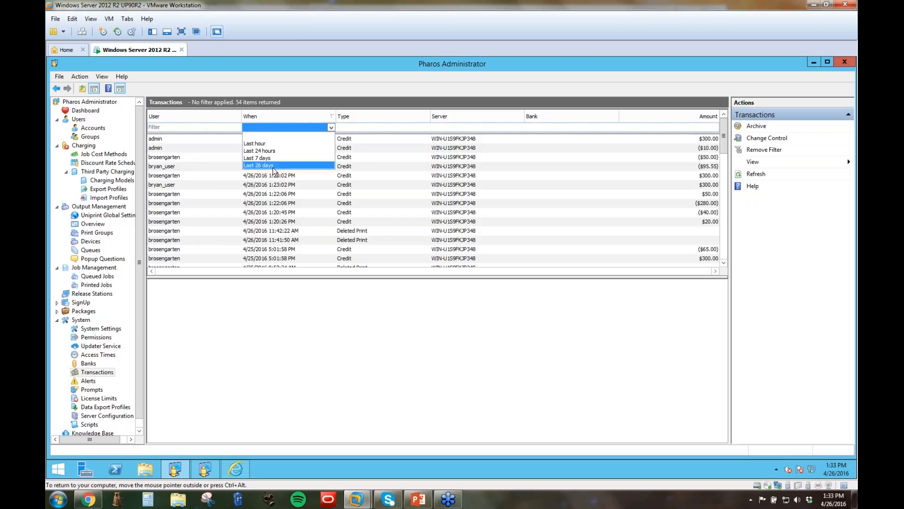
pyautogui.click(354, 129)
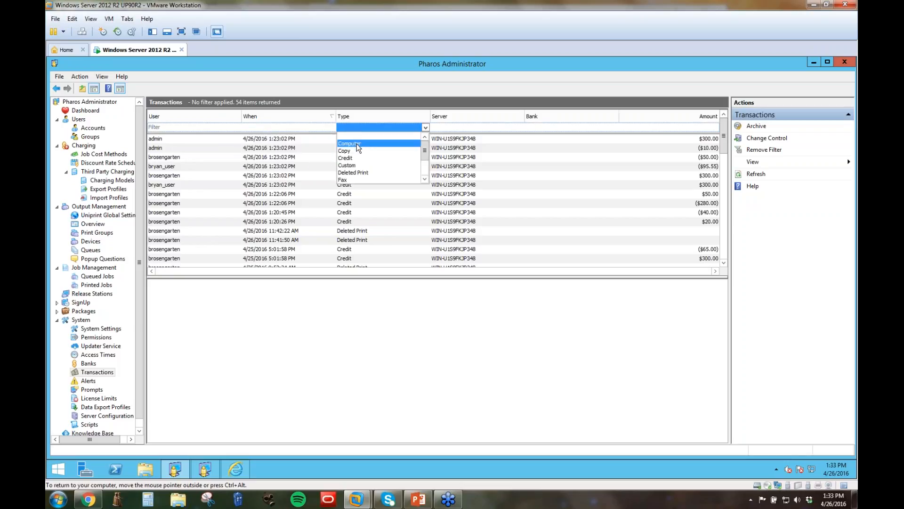
pyautogui.scroll(-2, 426, 168)
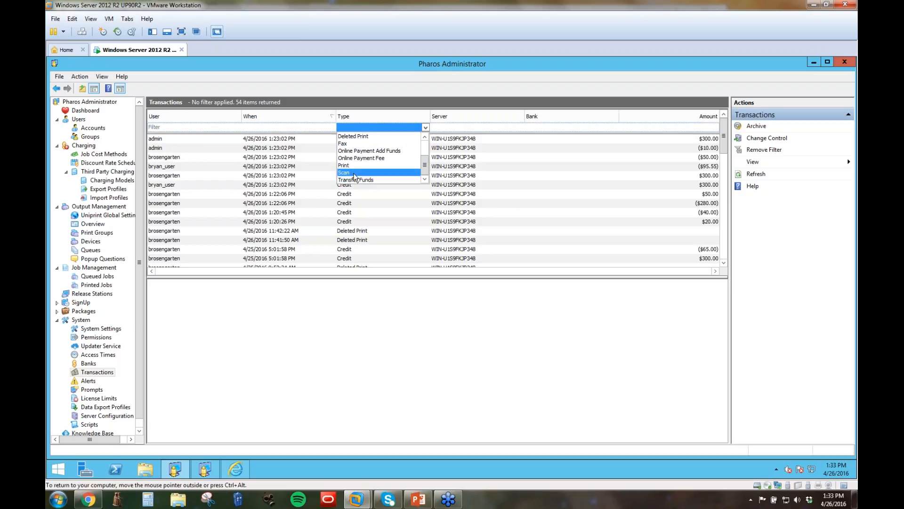
pyautogui.click(465, 128)
pyautogui.click(465, 128)
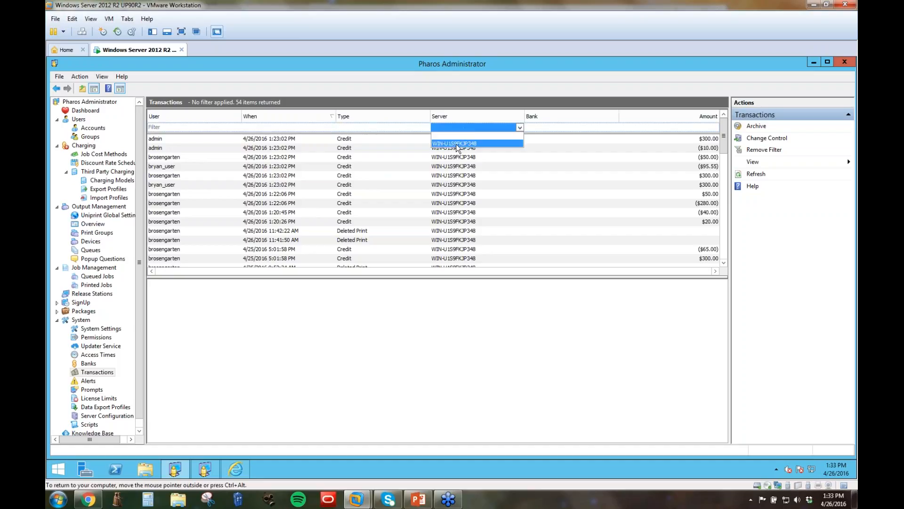
pyautogui.click(550, 129)
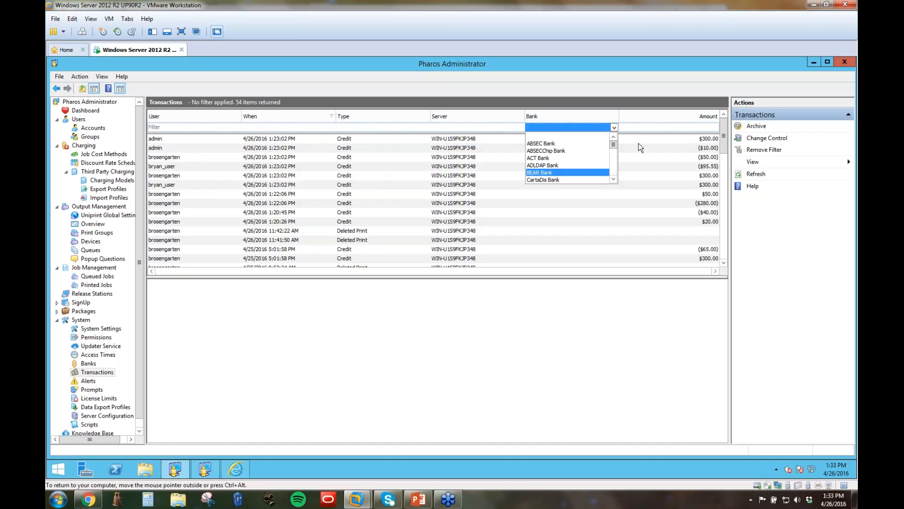
pyautogui.click(703, 128)
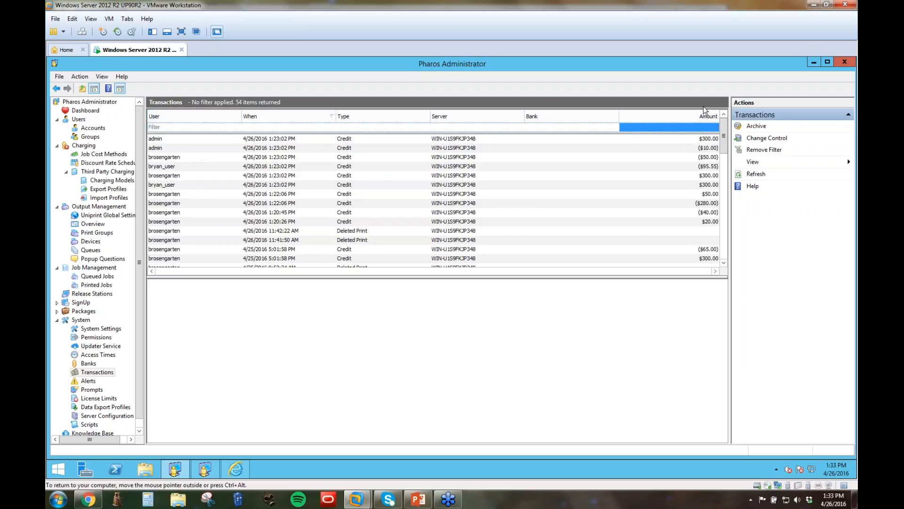
# Sort the transactions by User in ascending and descending order, and sort them by When with the newest first.
pyautogui.click(179, 115)
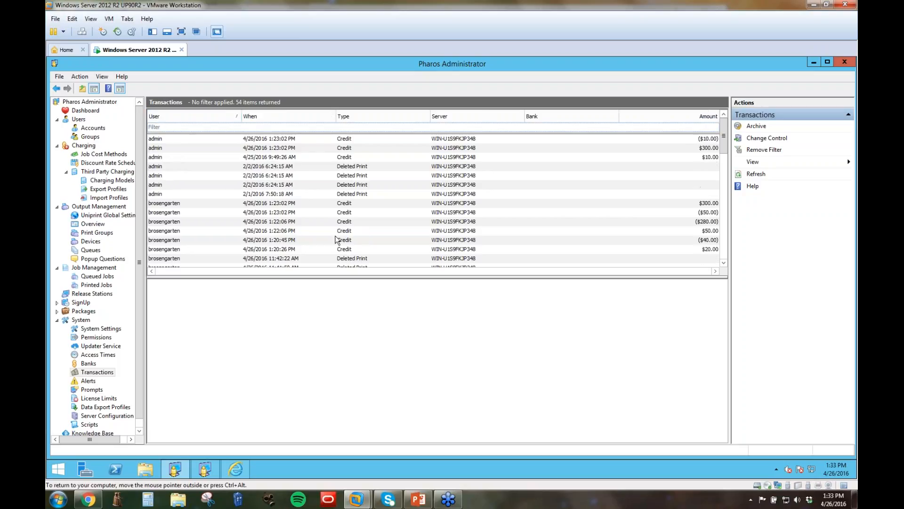
pyautogui.click(170, 118)
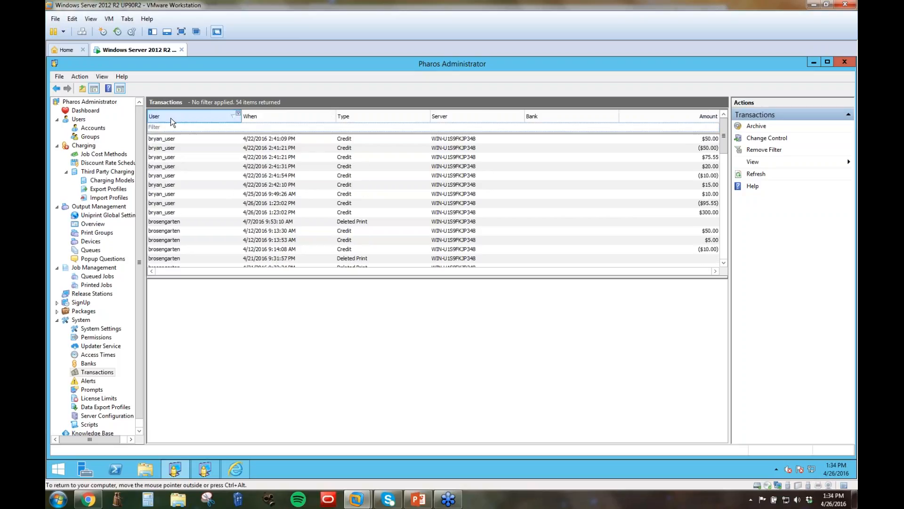
pyautogui.click(287, 121)
pyautogui.click(286, 119)
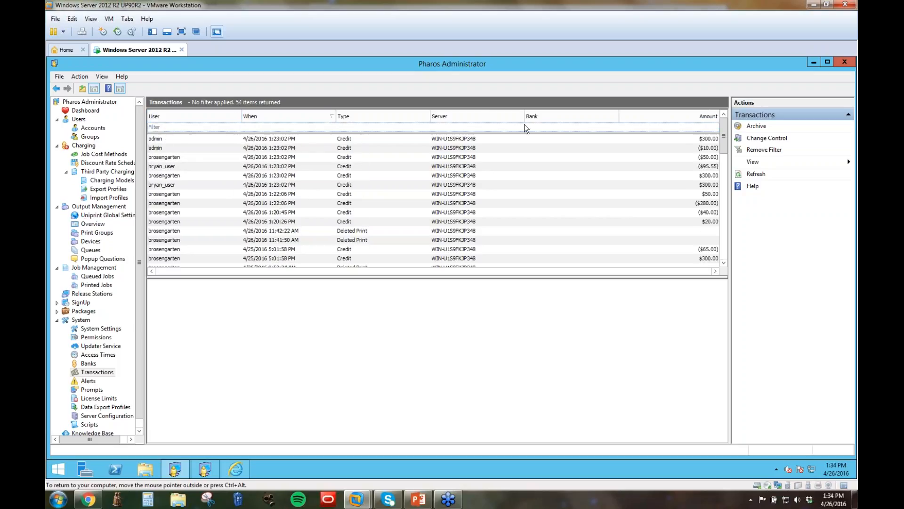
# View which additional columns are available for the Transactions list, and close the column chooser without adding any.
pyautogui.rightClick(307, 113)
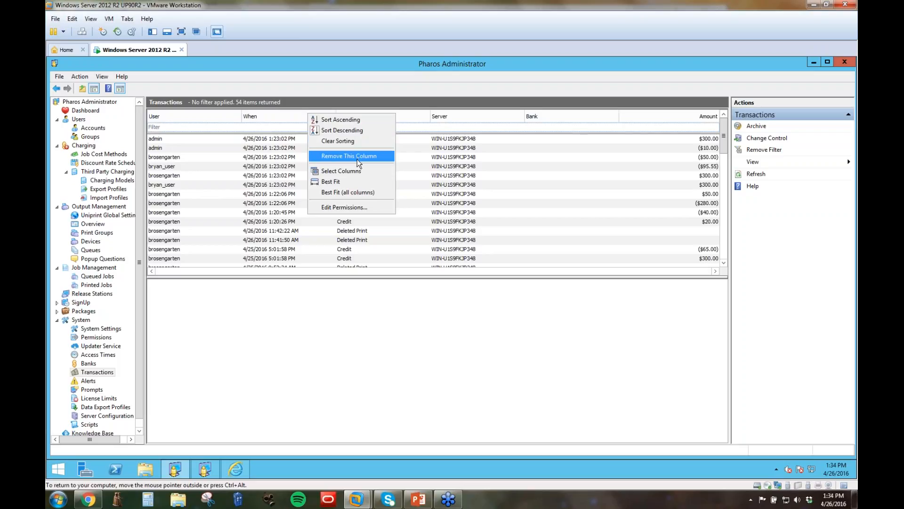
pyautogui.click(333, 171)
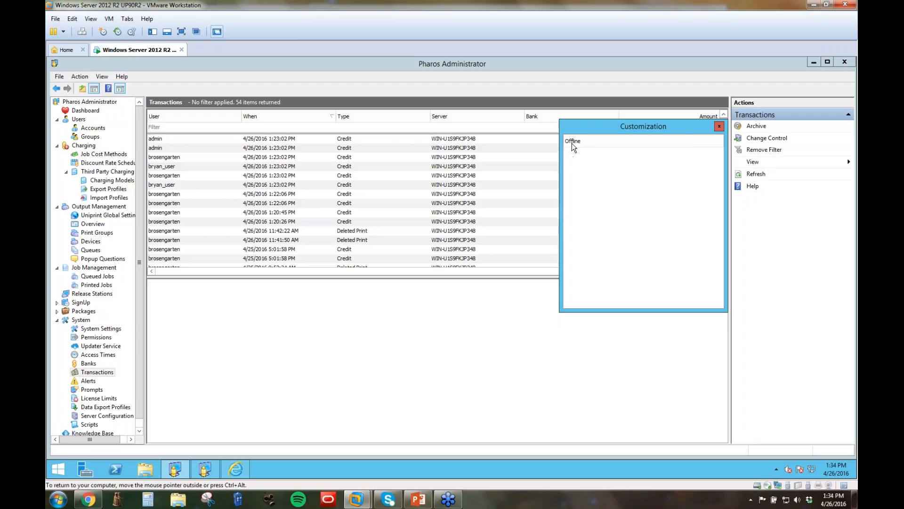
pyautogui.click(720, 127)
# Add the Email column to the user Accounts list and place it between Last Name and First Name(s).
pyautogui.click(93, 128)
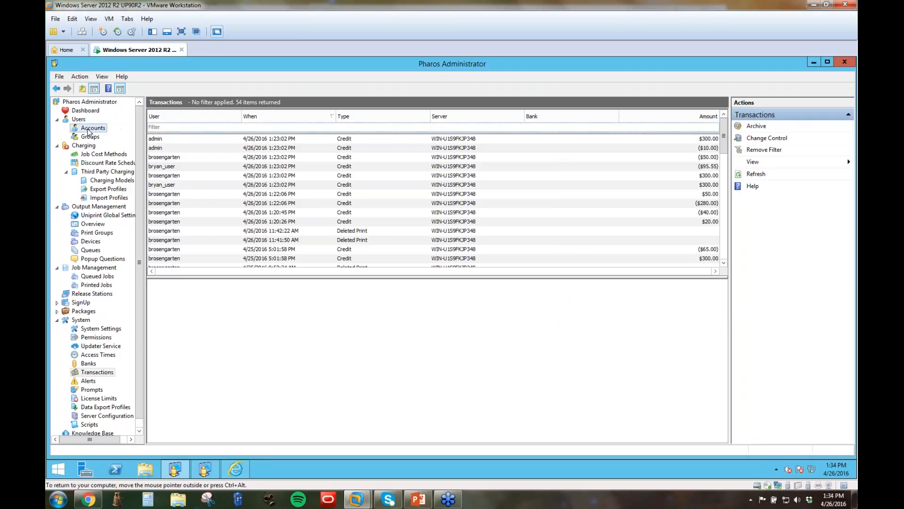
pyautogui.rightClick(376, 113)
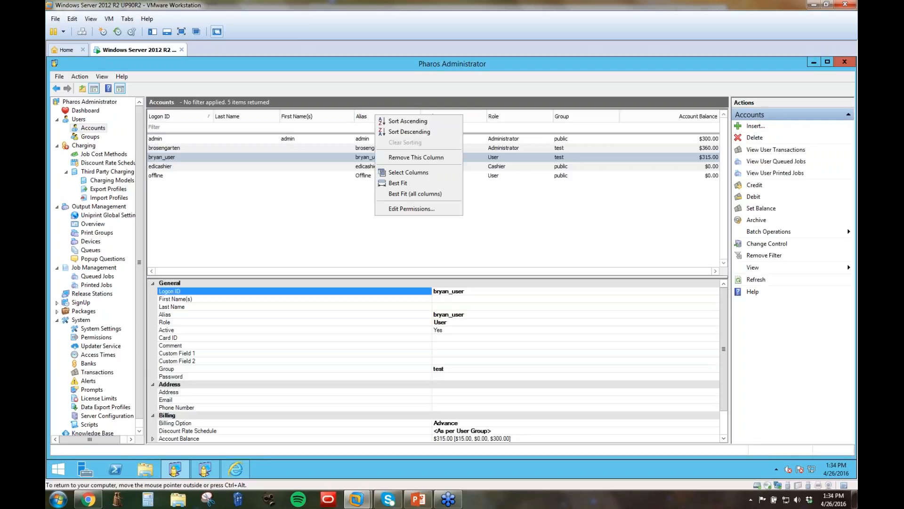
pyautogui.click(401, 172)
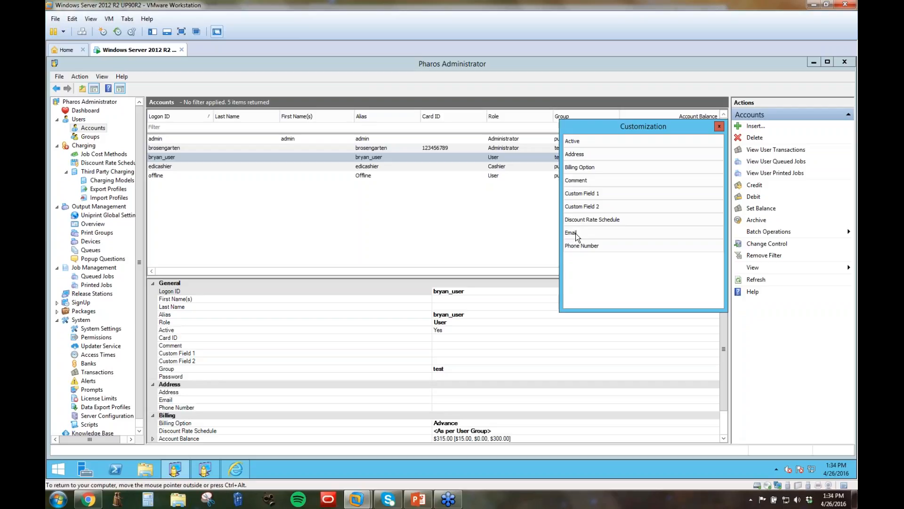
pyautogui.moveTo(576, 236)
pyautogui.mouseDown()
pyautogui.moveTo(442, 162)
pyautogui.moveTo(352, 126)
pyautogui.mouseUp()
pyautogui.click(719, 126)
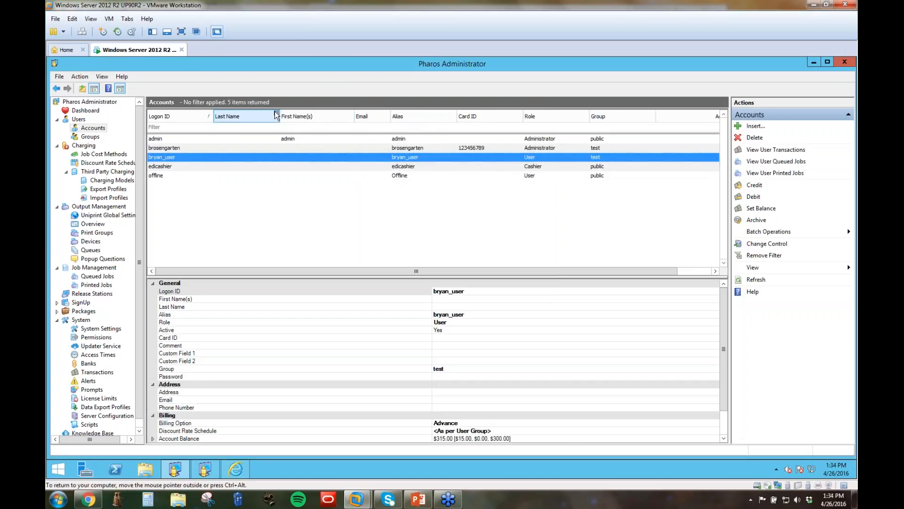
pyautogui.moveTo(368, 118); pyautogui.dragTo(288, 118)
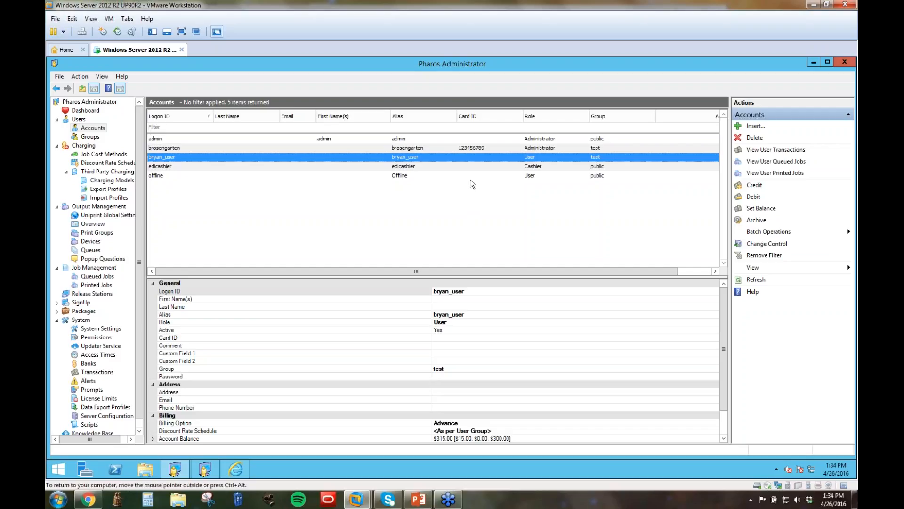
# Return to the Transactions list and examine the General and Billing details of the newest Credit entry and a Deleted Print entry.
pyautogui.click(91, 373)
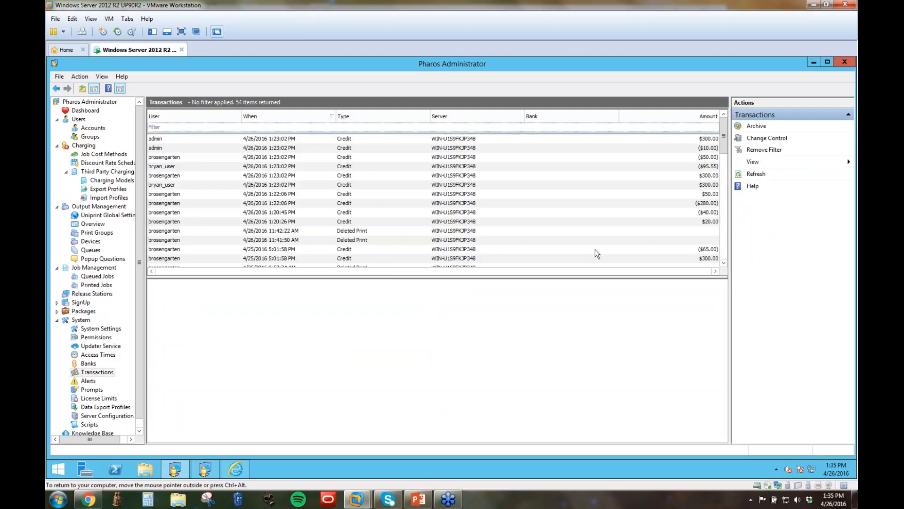
pyautogui.click(160, 139)
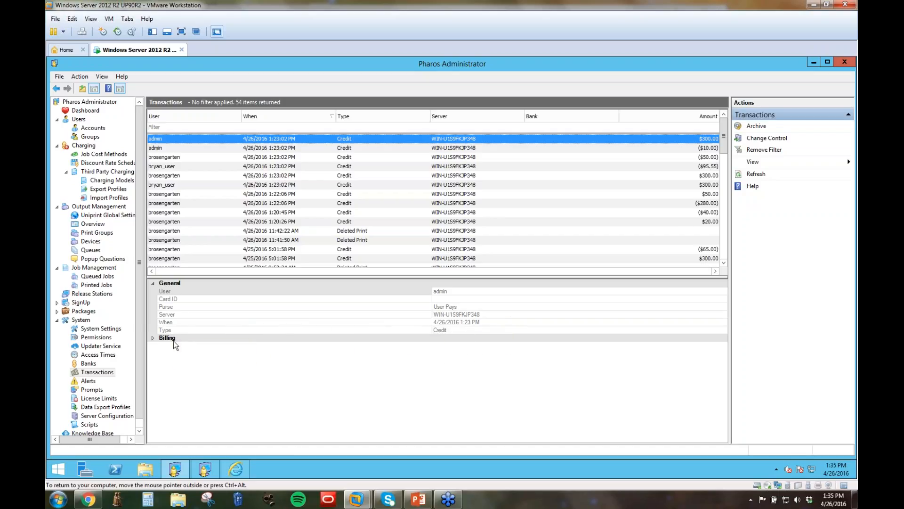
pyautogui.click(150, 338)
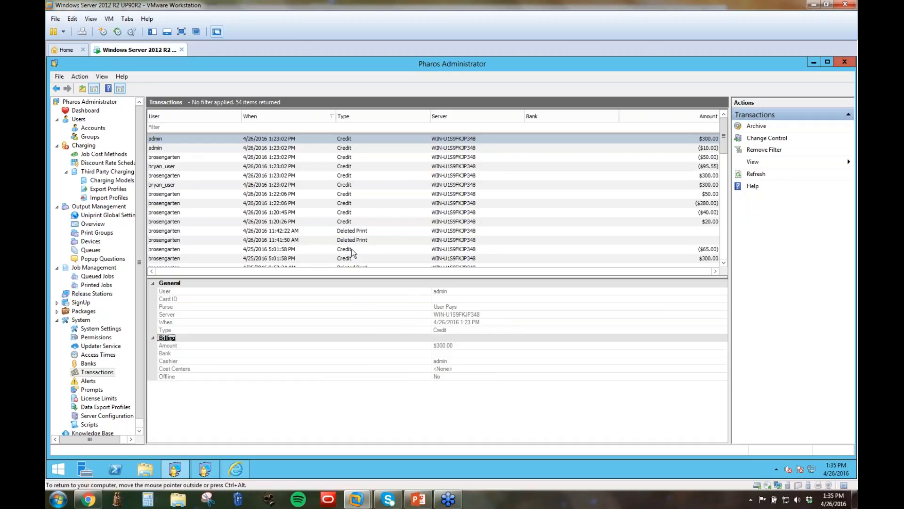
pyautogui.click(348, 233)
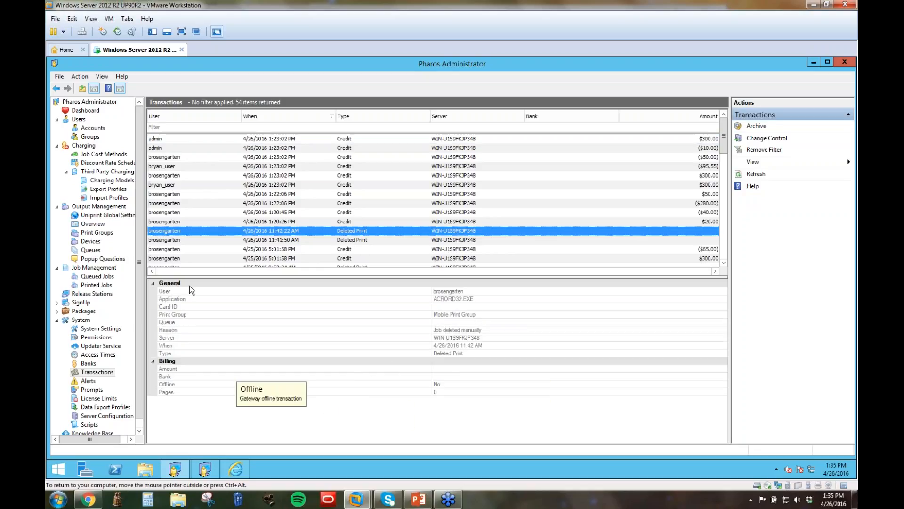
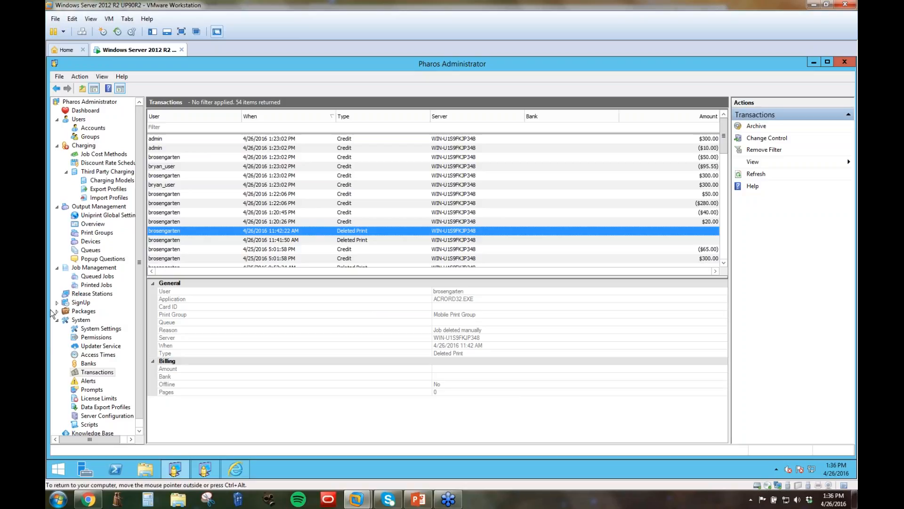
# Review the system's Alerts list, examining Information, Error and Auditing entries along with their error descriptions.
pyautogui.click(85, 382)
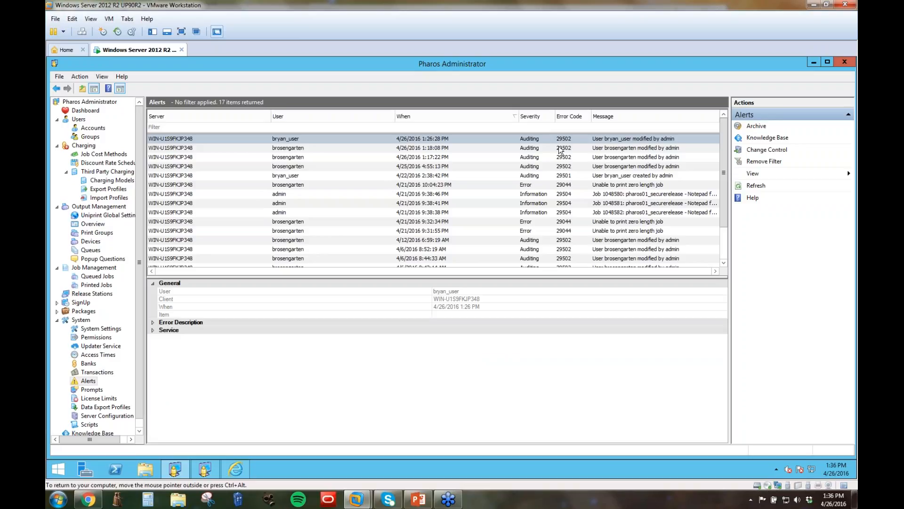
pyautogui.click(523, 195)
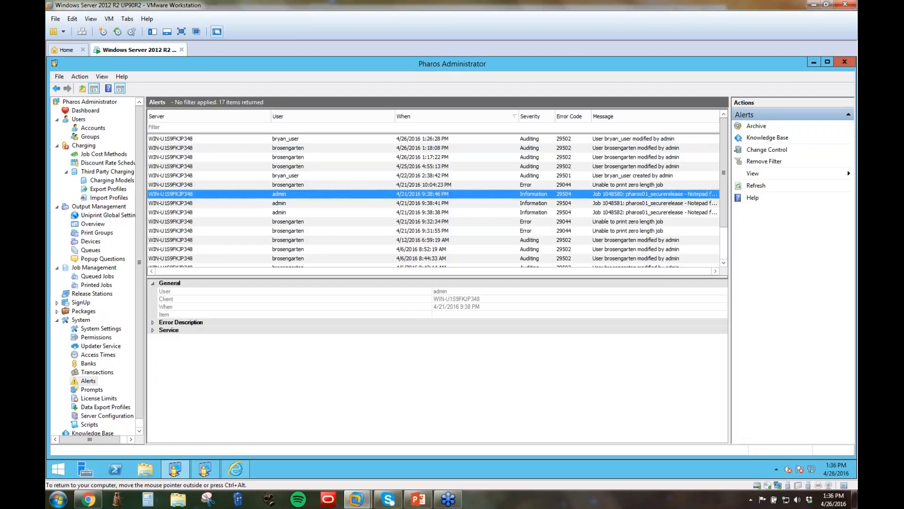
pyautogui.click(524, 186)
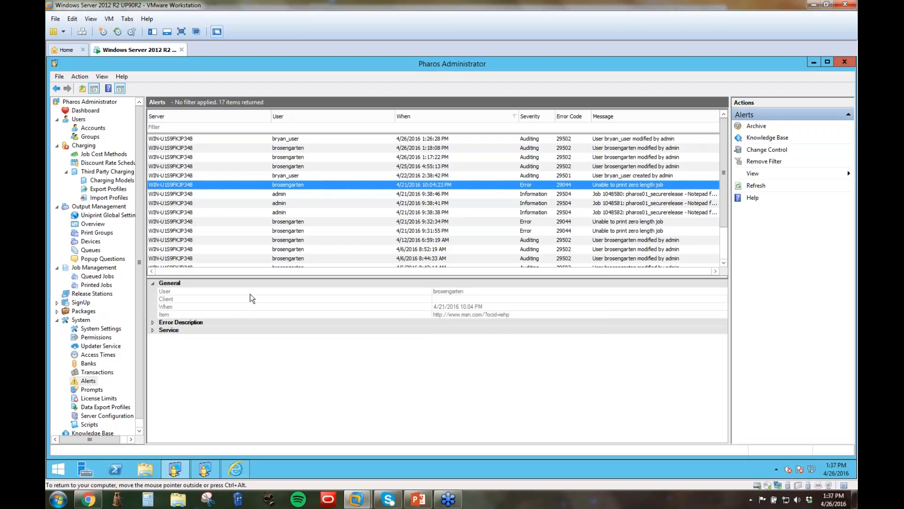
pyautogui.click(153, 323)
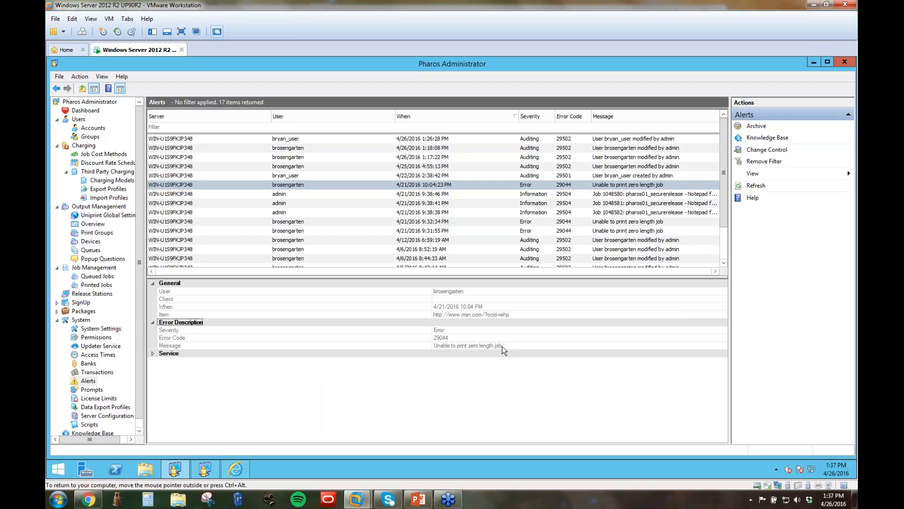
pyautogui.click(405, 176)
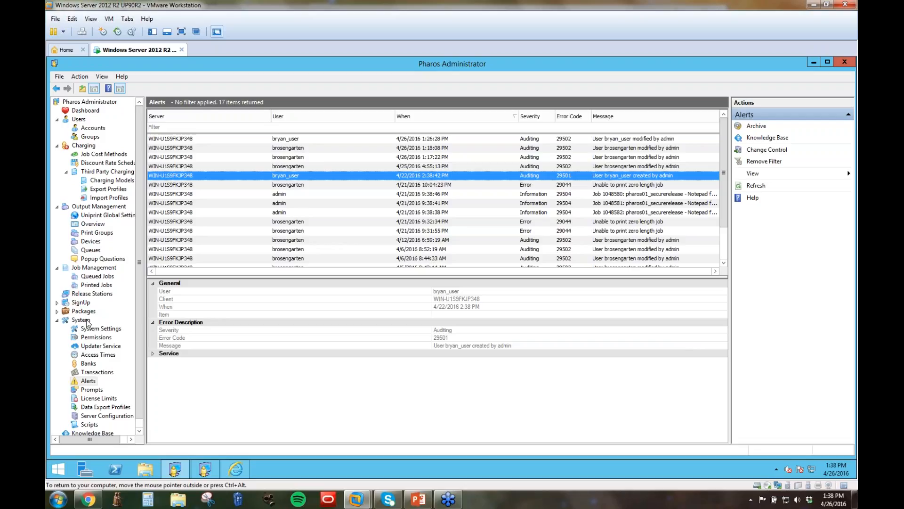
# Look through the system's Banks list and display the properties of Default Bank.
pyautogui.click(82, 364)
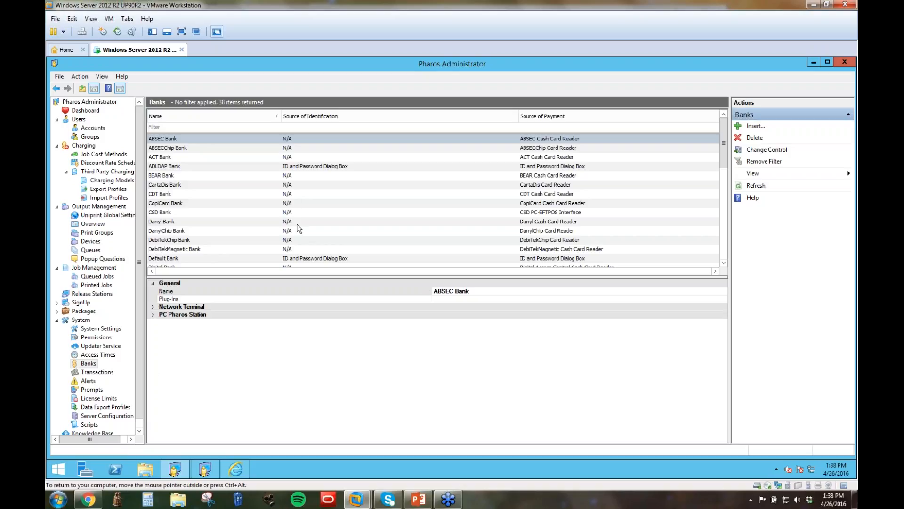
pyautogui.click(726, 247)
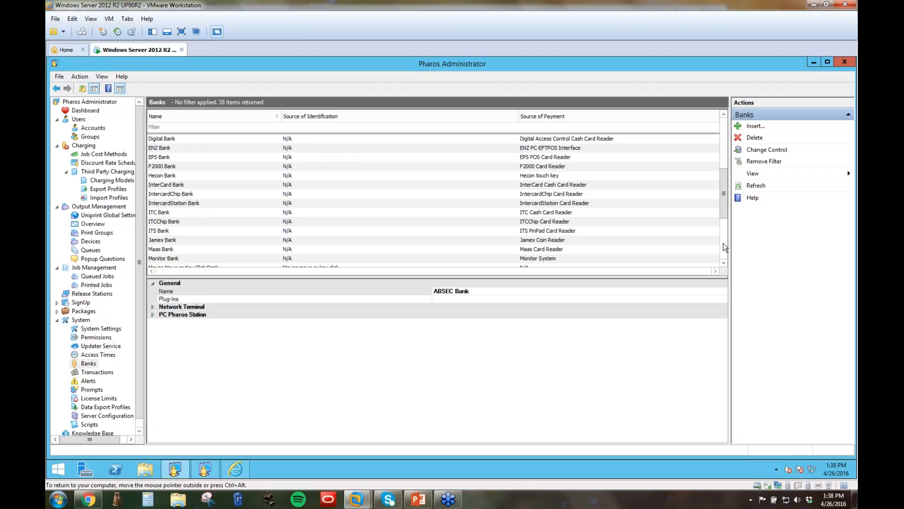
pyautogui.scroll(5, 726, 242)
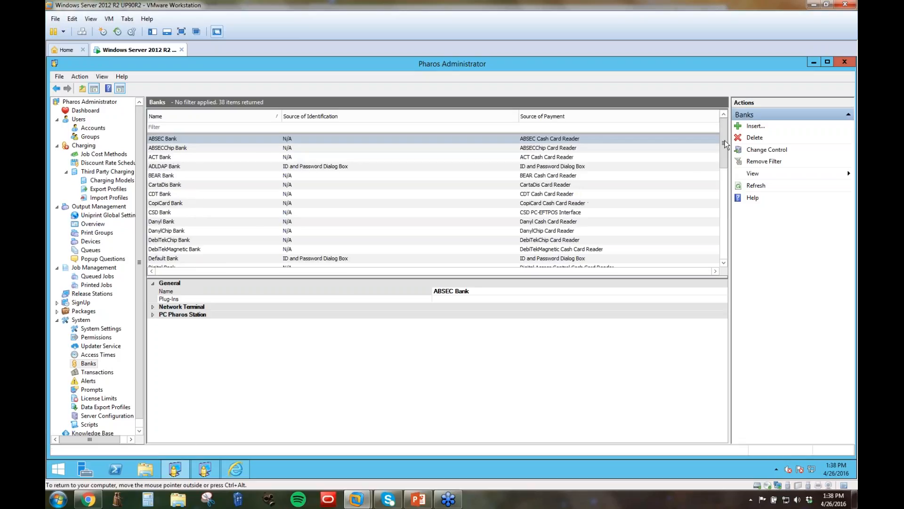
pyautogui.click(160, 258)
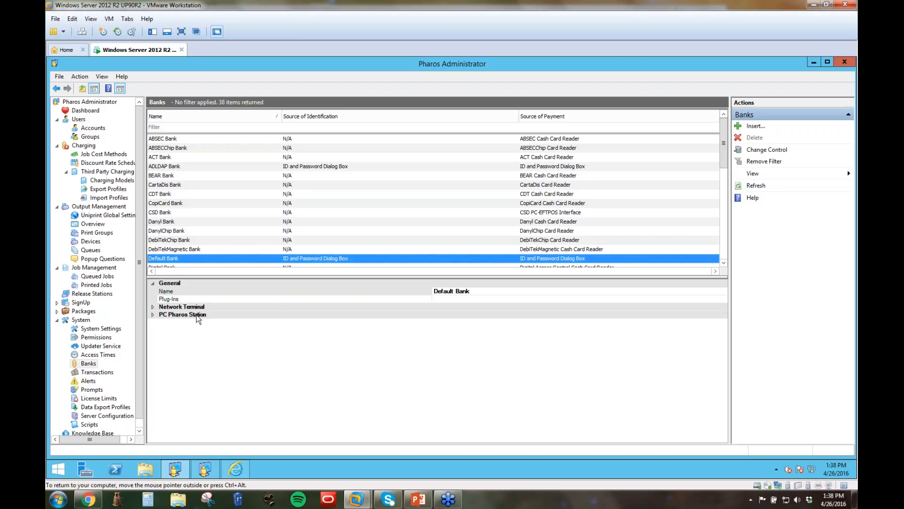
# Try attaching the executable adldaplogon to Default Bank's Logon plug-in event, and cancel the plug-in selection without saving it.
pyautogui.click(456, 300)
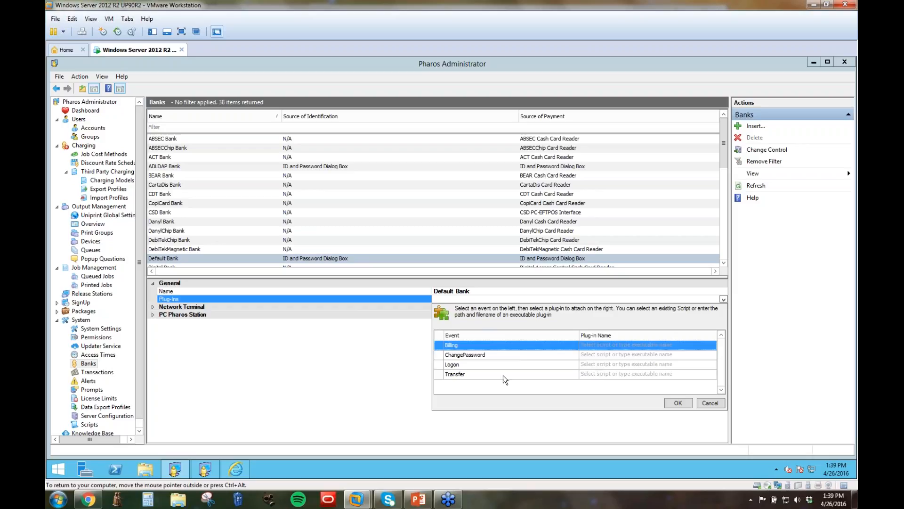
pyautogui.click(612, 364)
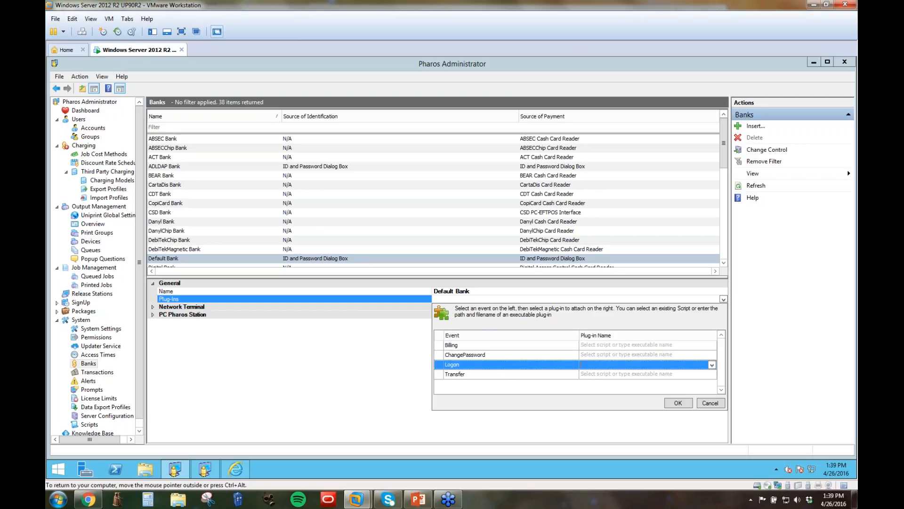
pyautogui.click(711, 365)
pyautogui.click(601, 398)
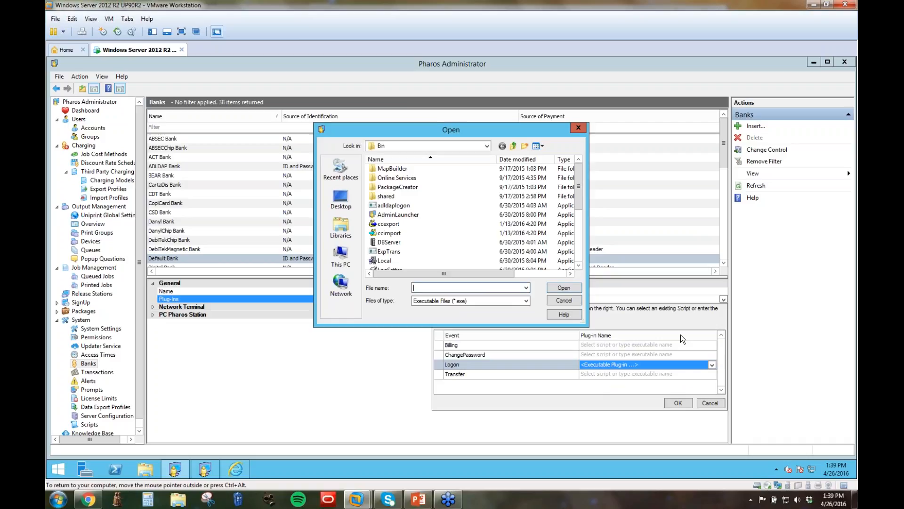
pyautogui.click(405, 206)
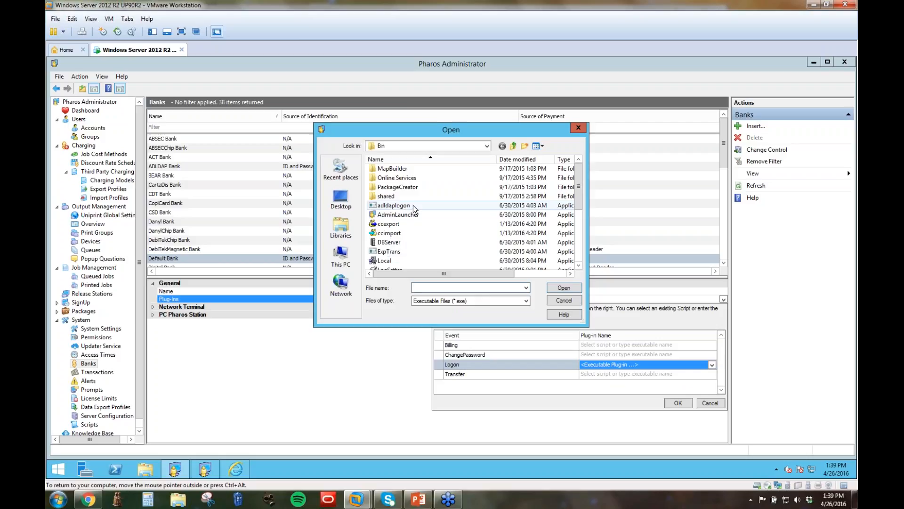
pyautogui.click(558, 289)
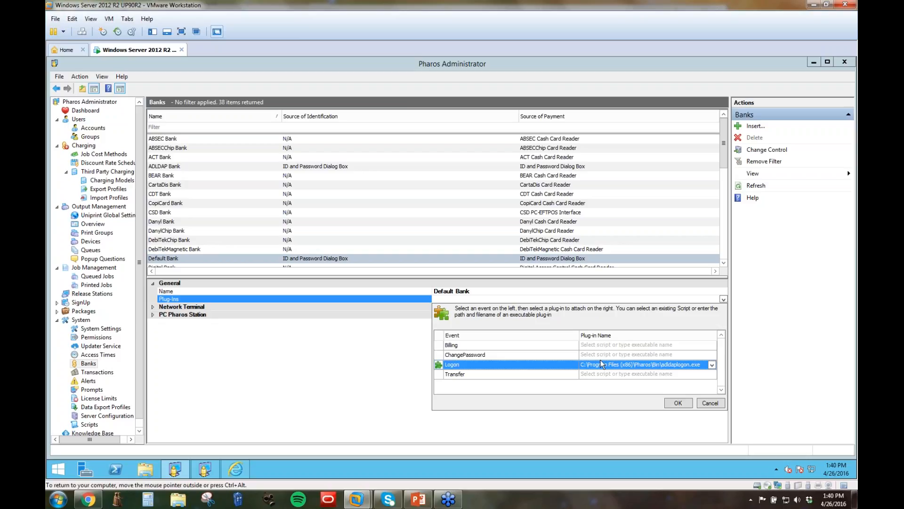
pyautogui.click(712, 403)
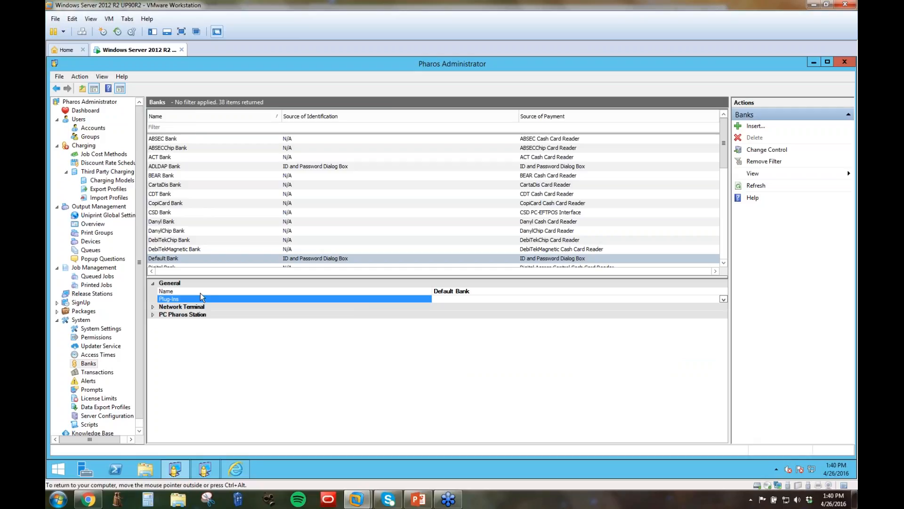
# Expand and examine Default Bank's Network Terminal and PC Pharos Station settings, including Enable card registration.
pyautogui.click(153, 306)
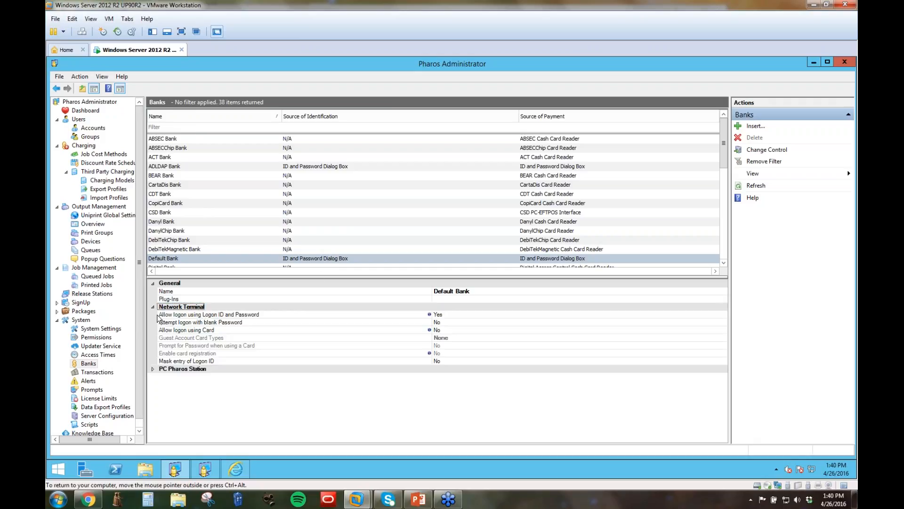
pyautogui.click(153, 369)
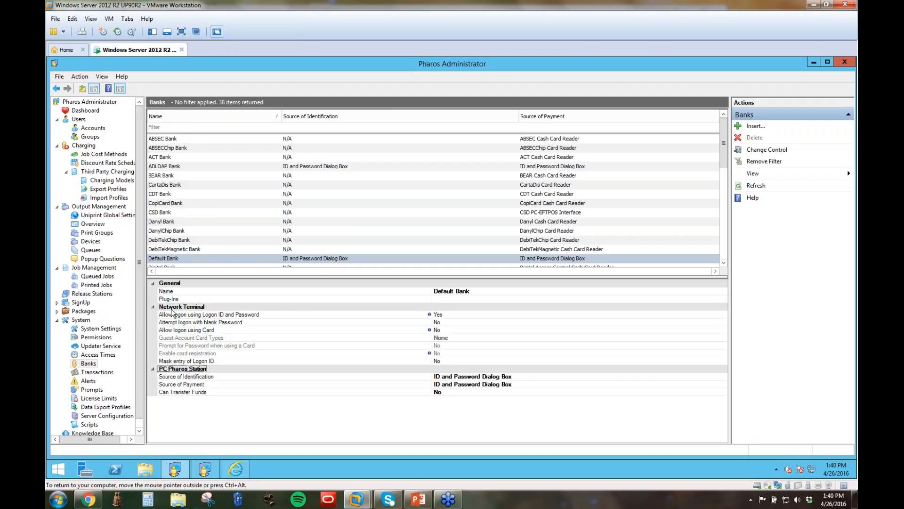
pyautogui.moveTo(202, 386)
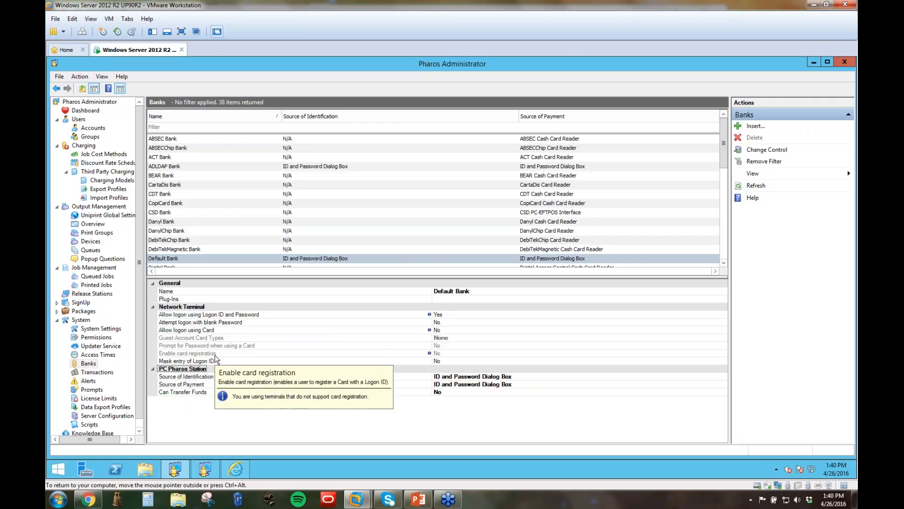
pyautogui.click(444, 354)
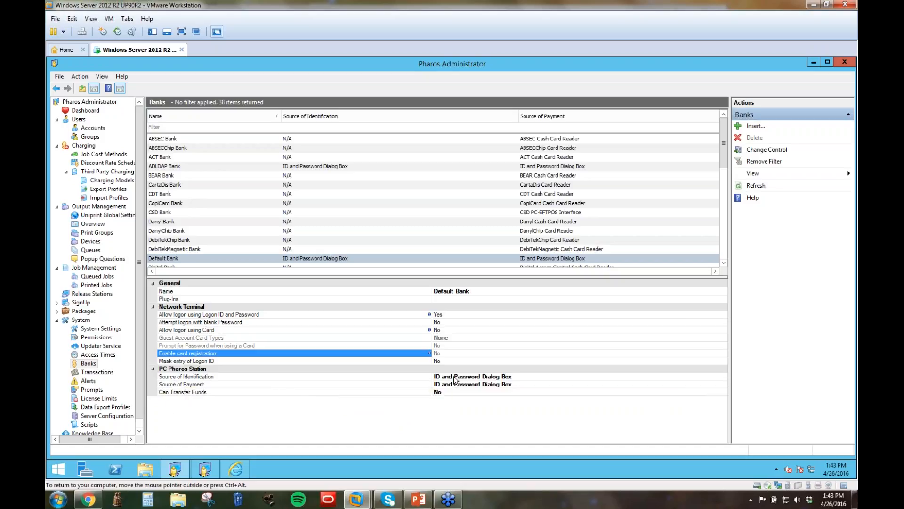
# Look through the available Source of Identification and Source of Payment options for Default Bank without changing either one.
pyautogui.click(493, 378)
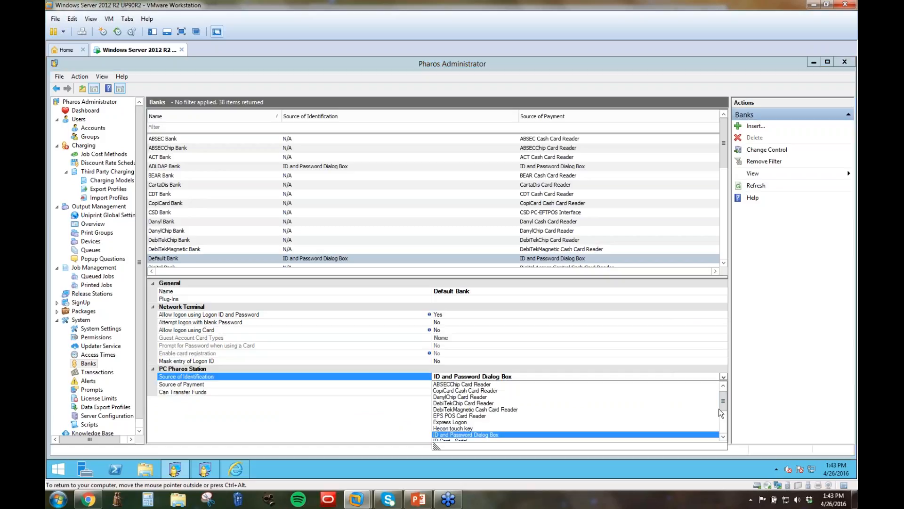
pyautogui.moveTo(725, 406); pyautogui.dragTo(730, 422)
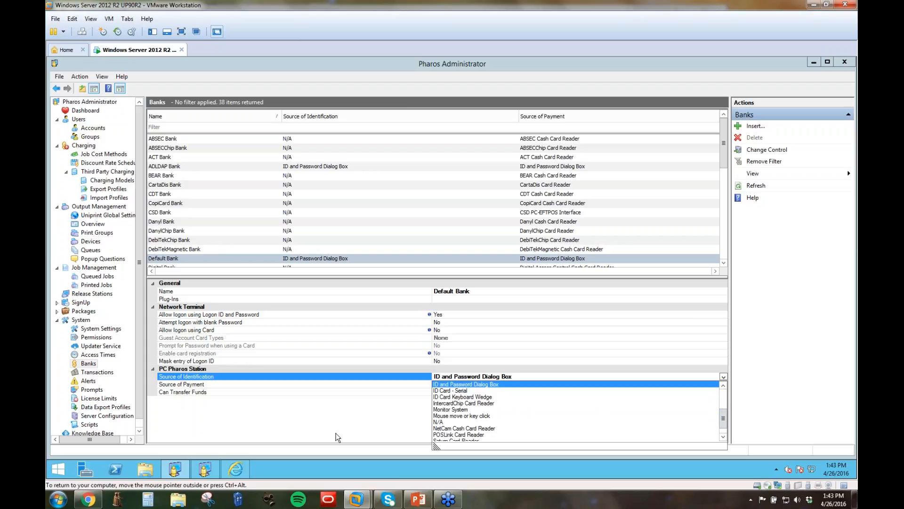
pyautogui.click(310, 422)
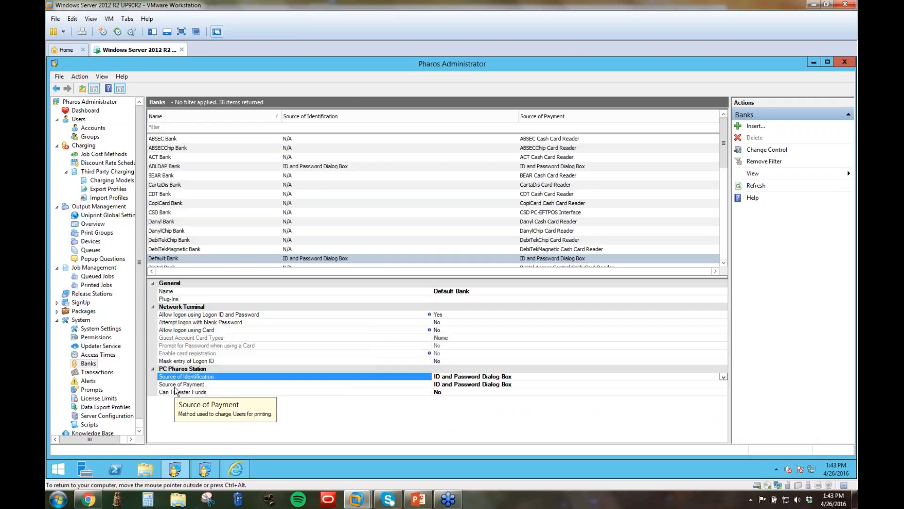
pyautogui.click(452, 384)
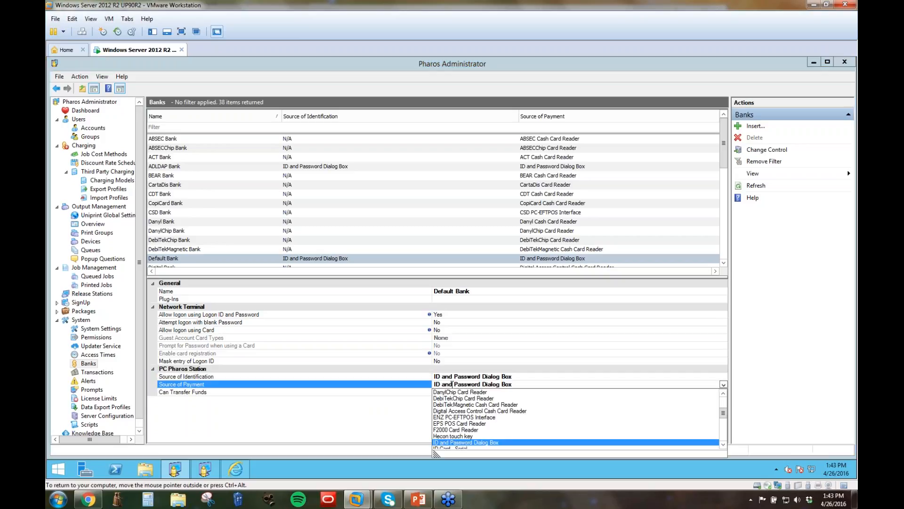
pyautogui.click(360, 431)
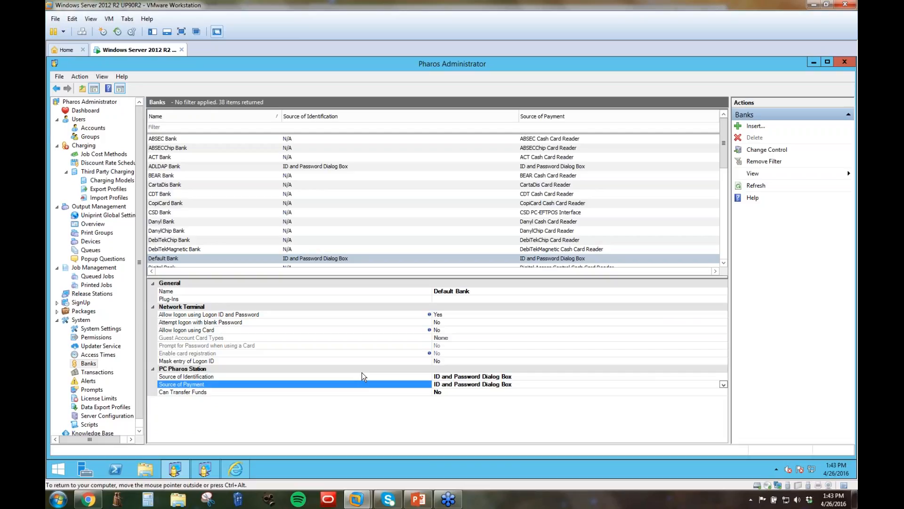
# View the events available for Default Bank's Plug-Ins setting and cancel without attaching a plug-in.
pyautogui.moveTo(187, 299)
pyautogui.click(450, 298)
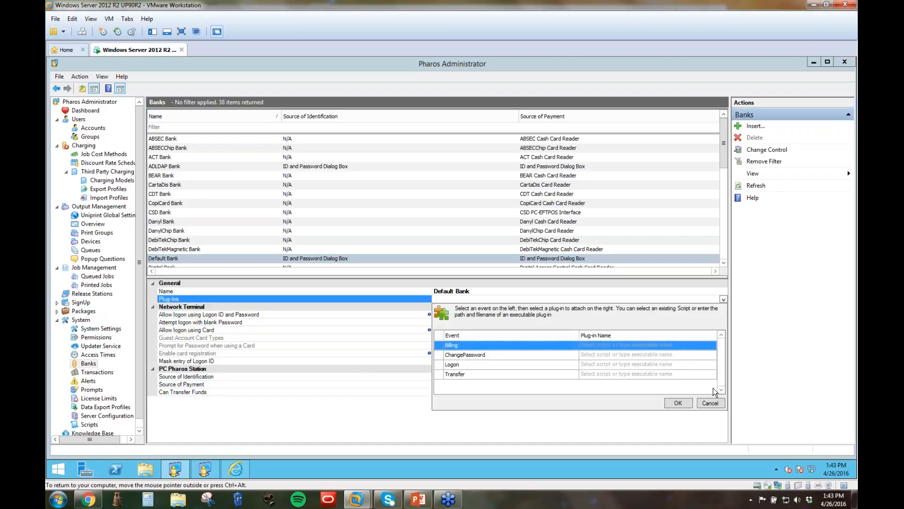
pyautogui.click(713, 403)
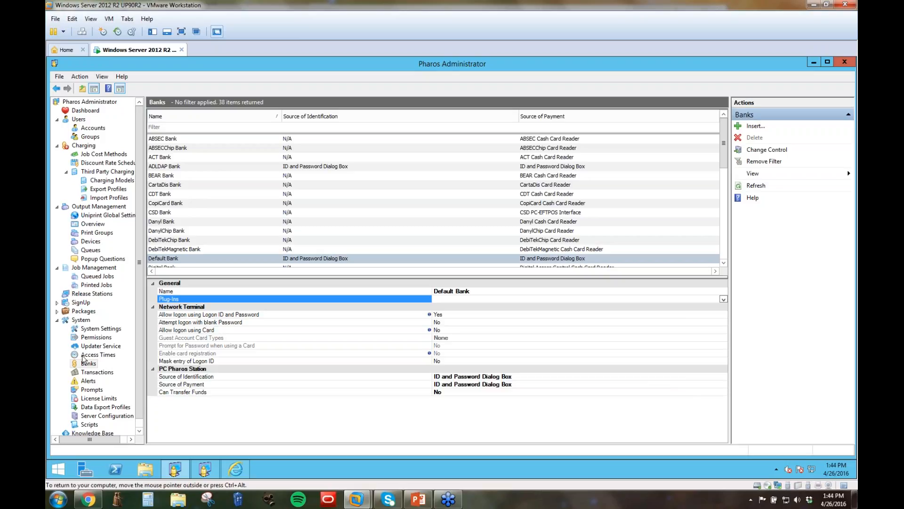
# Go to the system's Scripts list and open the source code of the GetMFDStatusUsingLPD script.
pyautogui.click(89, 425)
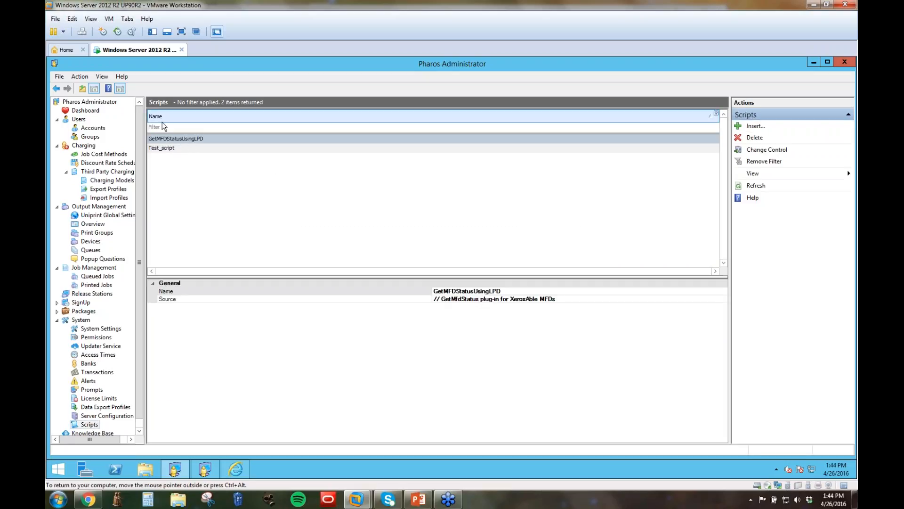
pyautogui.click(176, 138)
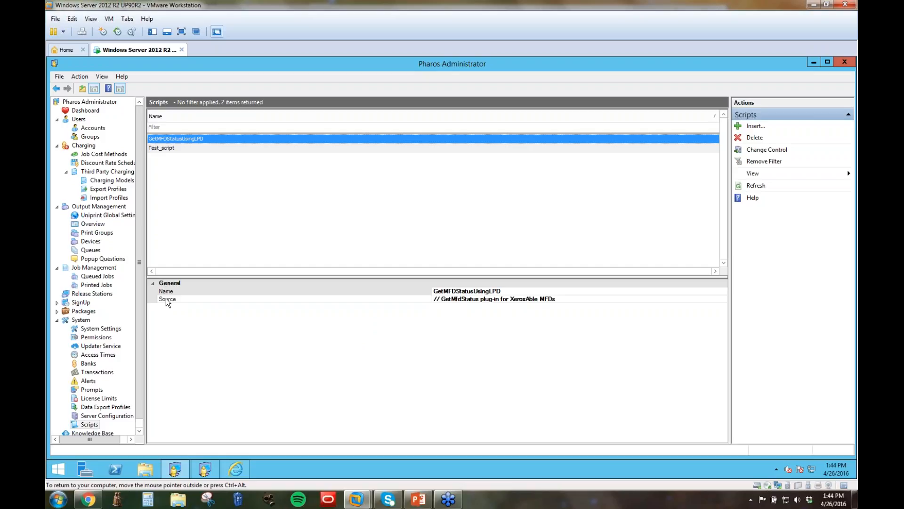
pyautogui.moveTo(167, 298)
pyautogui.click(653, 299)
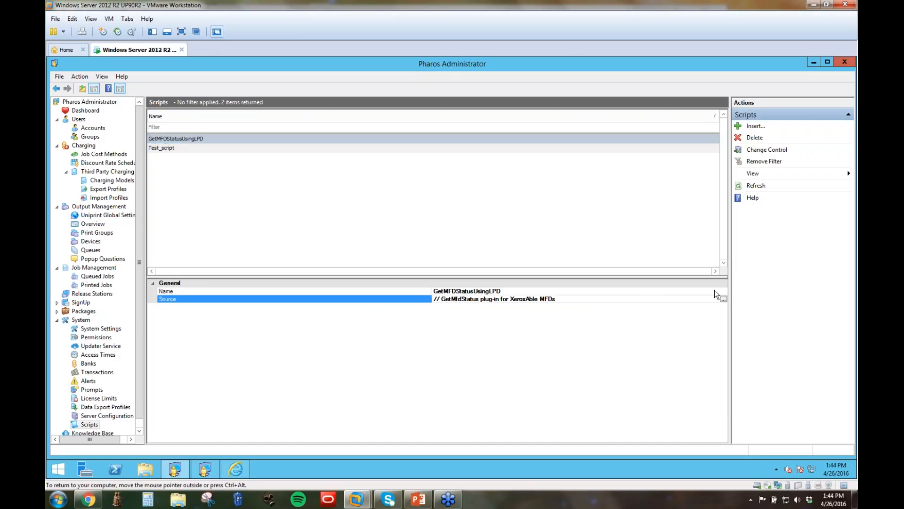
pyautogui.click(723, 299)
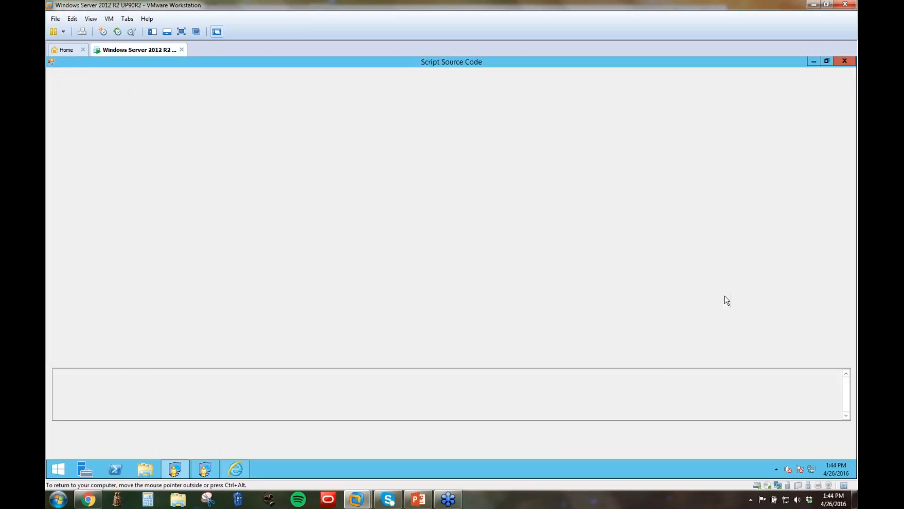
pyautogui.click(250, 197)
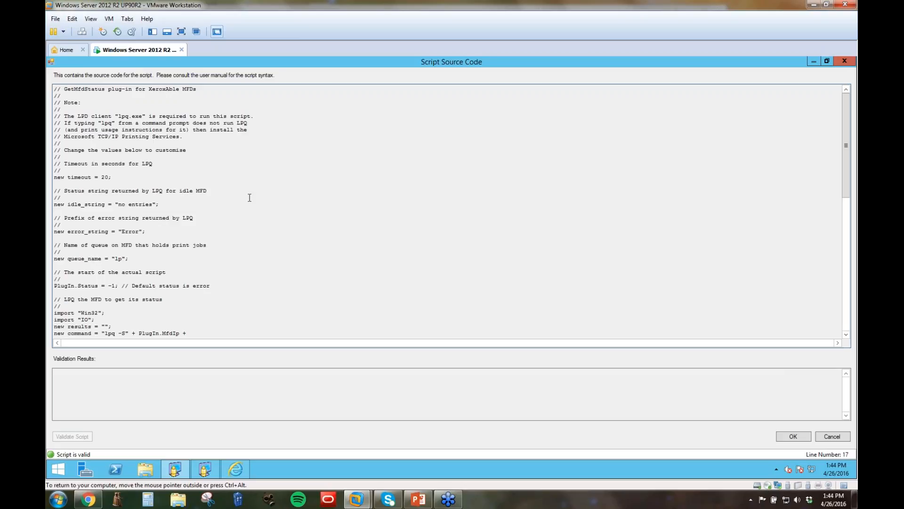
# Select the script's entire source code and dismiss the copy options, closing the source code window without saving.
pyautogui.hotkey('ctrl', 'a')
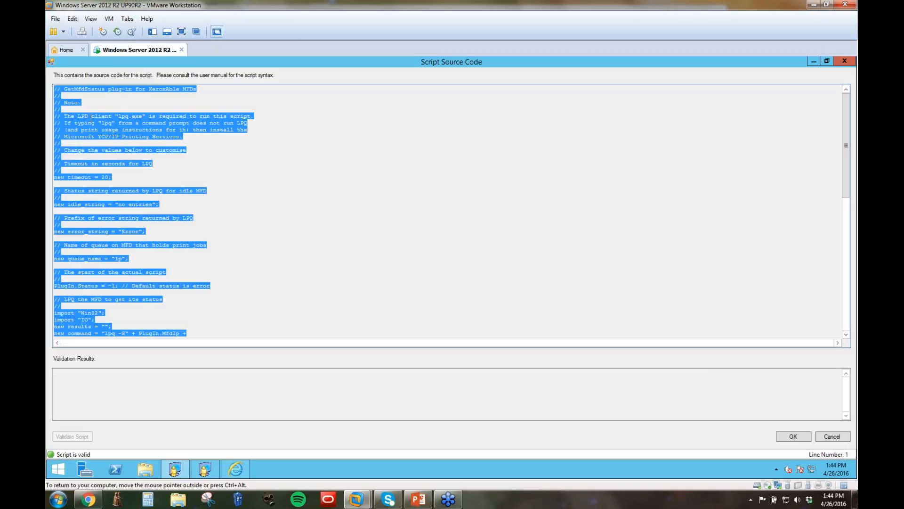
pyautogui.rightClick(116, 125)
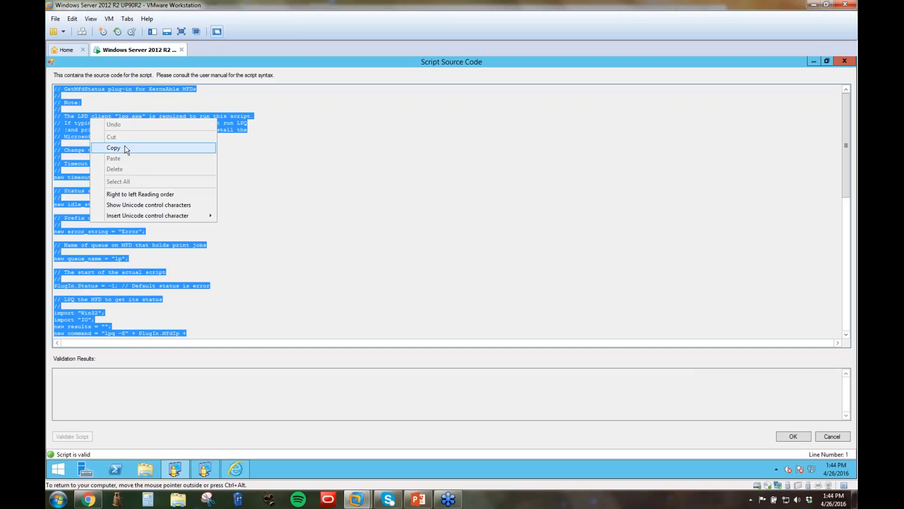
pyautogui.click(586, 262)
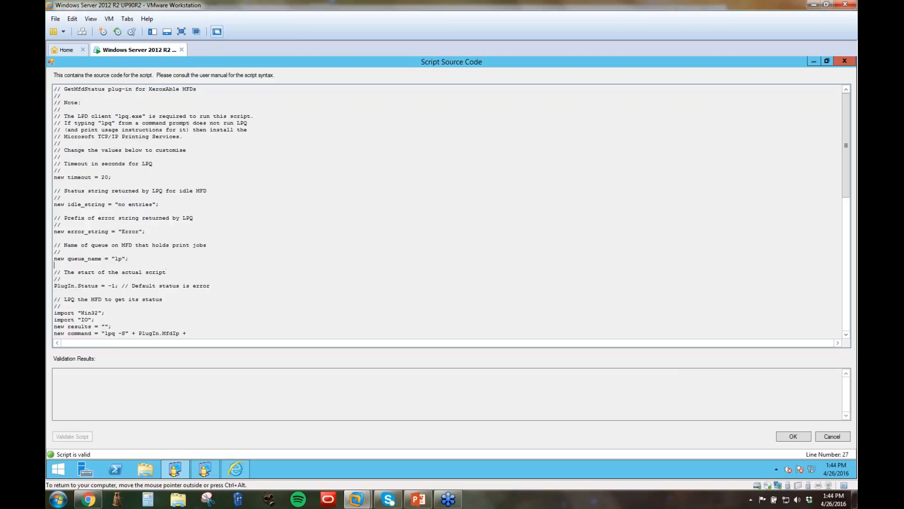
pyautogui.click(832, 437)
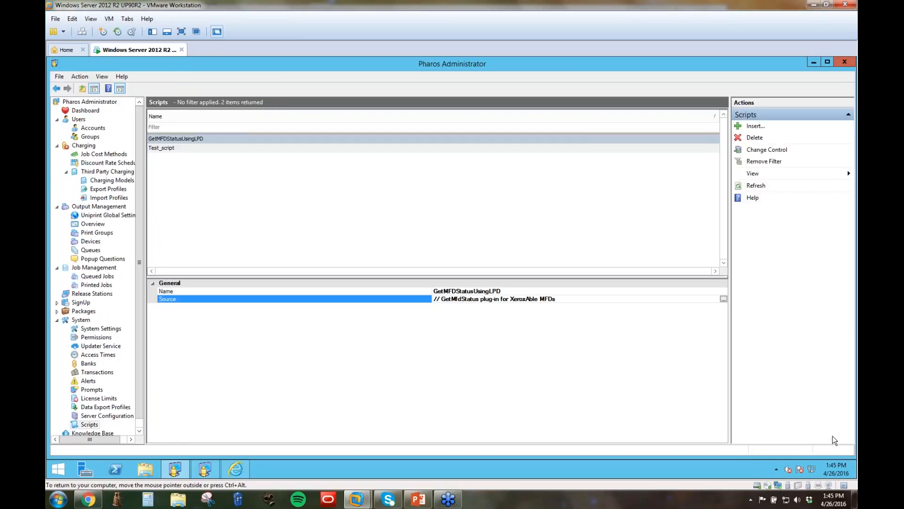
# Open Test_script's source code, read through it, copy all of it, and close the source code window without saving.
pyautogui.click(187, 148)
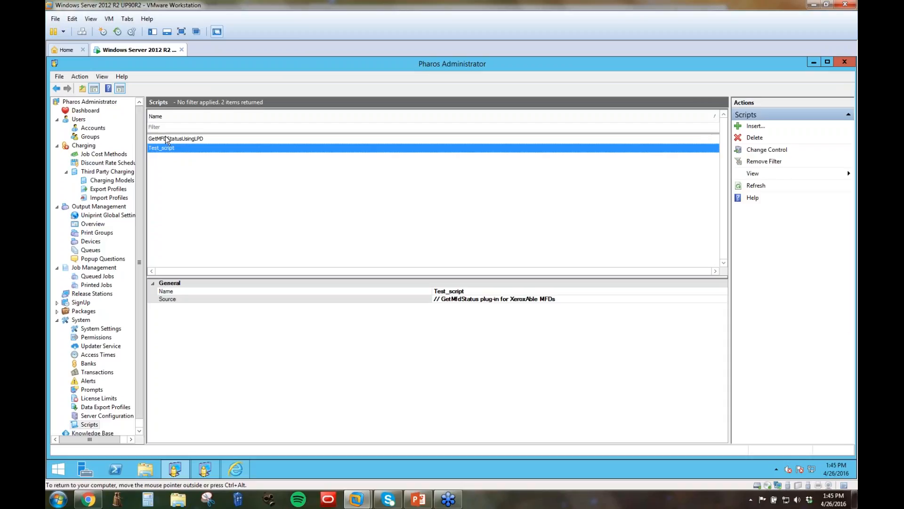
pyautogui.click(166, 137)
pyautogui.click(166, 148)
pyautogui.click(660, 299)
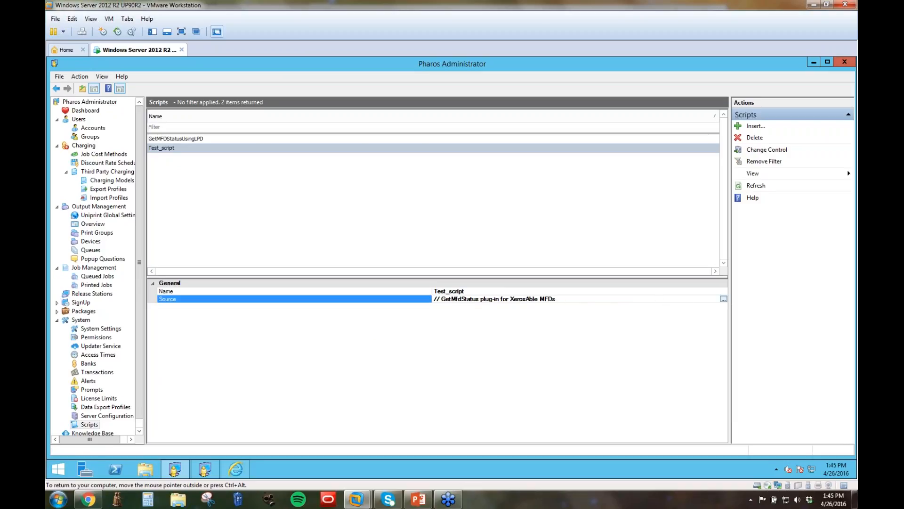
pyautogui.click(724, 300)
pyautogui.click(210, 190)
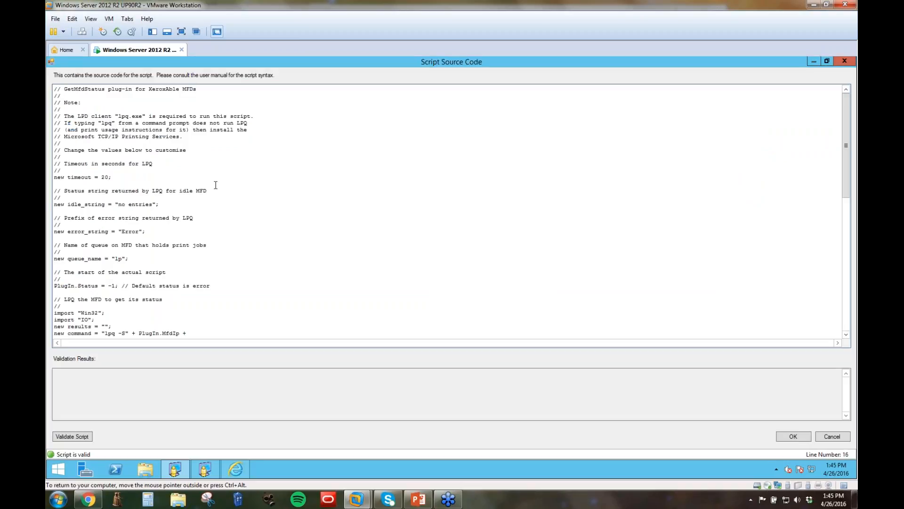
pyautogui.scroll(-15, 216, 185)
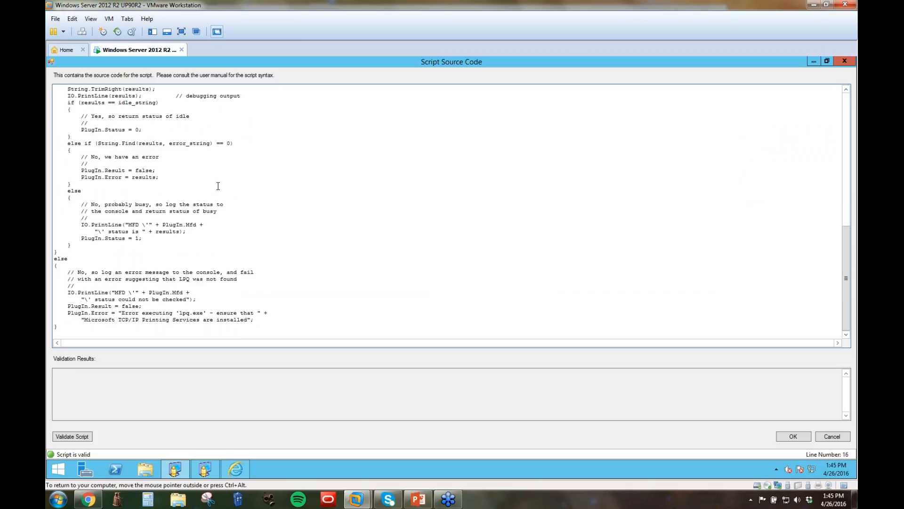
pyautogui.scroll(15, 217, 179)
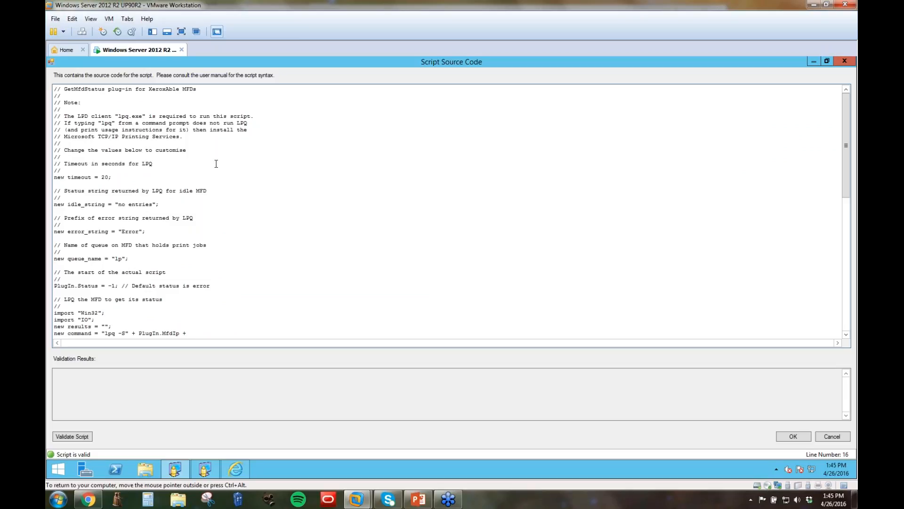
pyautogui.hotkey('ctrl', 'a')
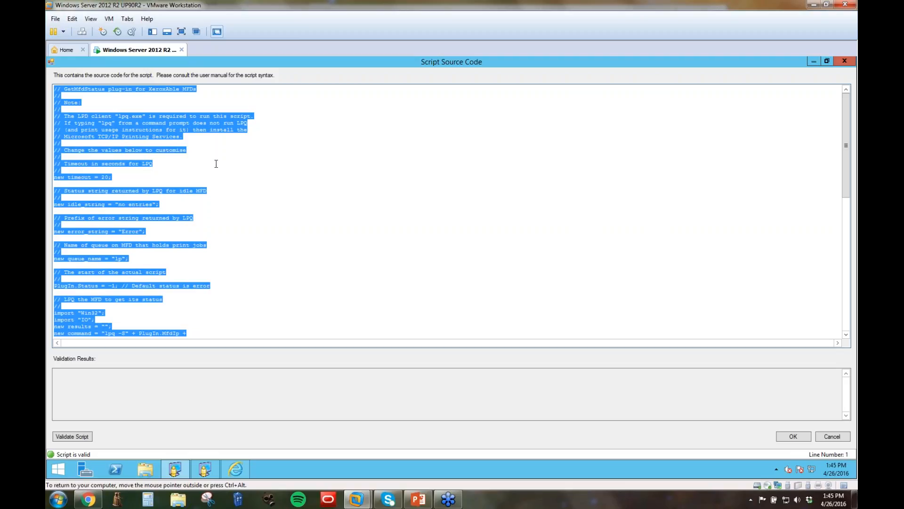
pyautogui.click(832, 436)
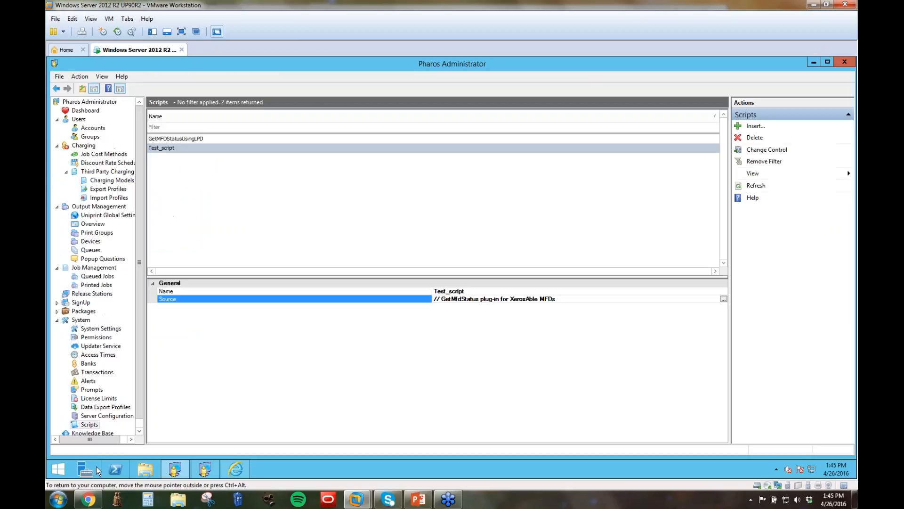
# Paste the copied script source into a blank Notepad document, view its beginning, and close Notepad without saving.
pyautogui.click(58, 470)
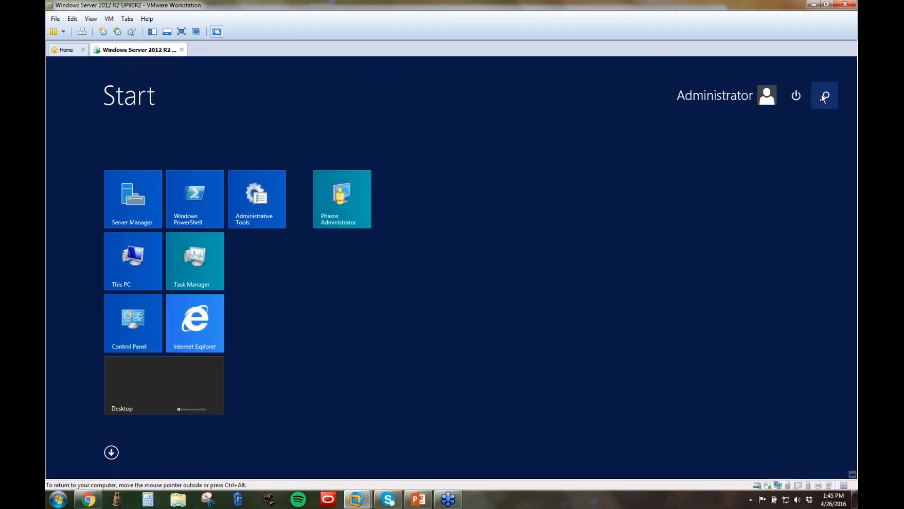
pyautogui.click(824, 96)
pyautogui.write('notepad')
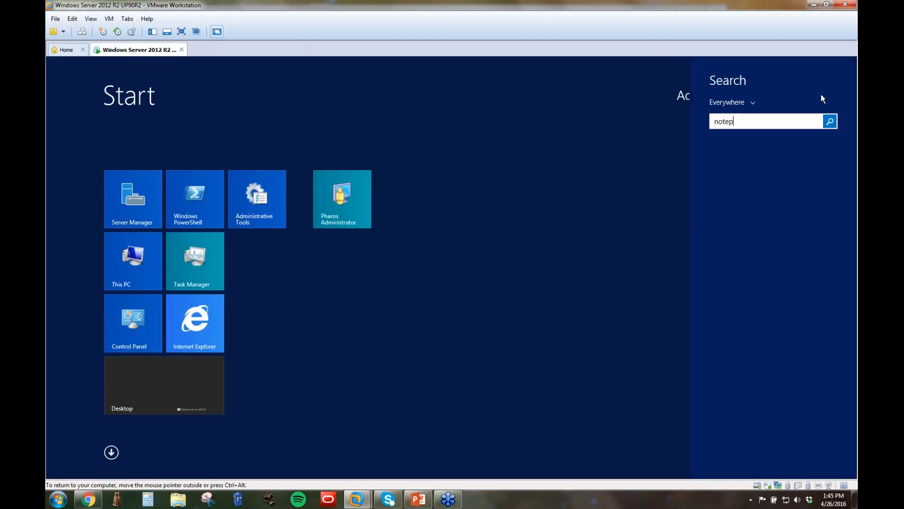
pyautogui.press('Return')
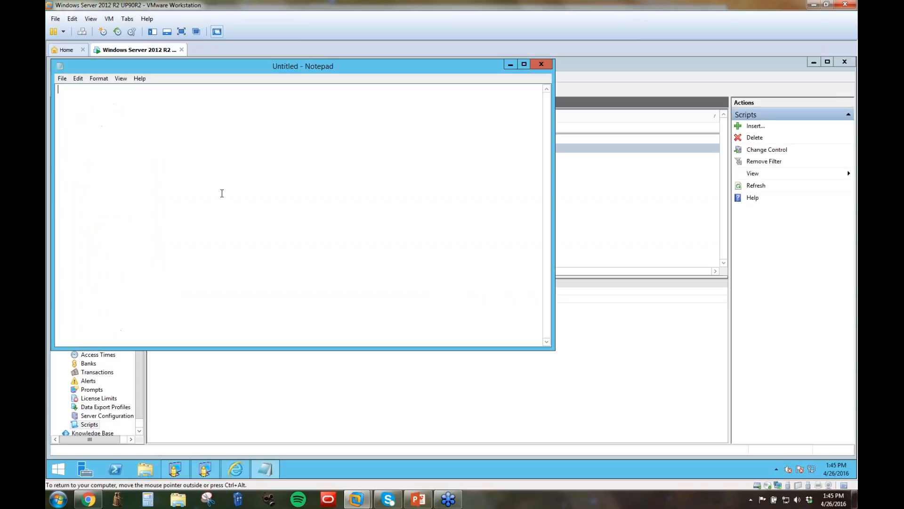
pyautogui.hotkey('ctrl', 'v')
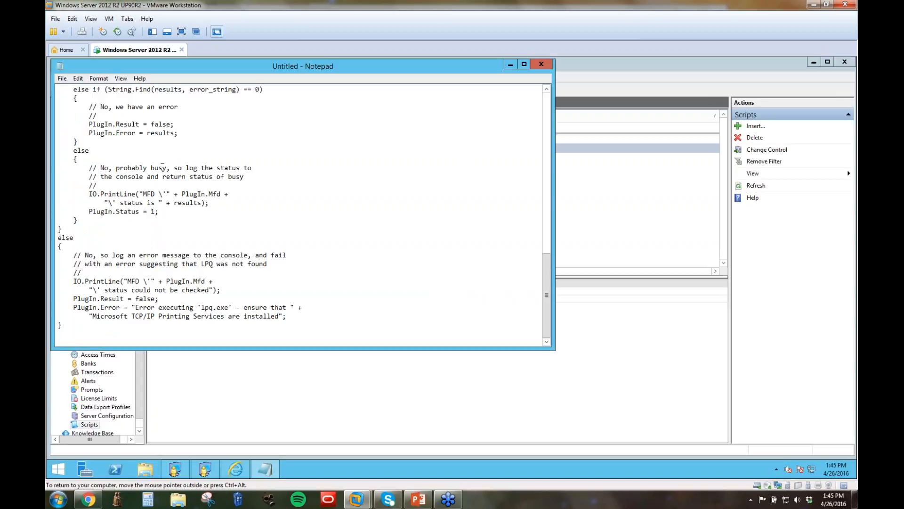
pyautogui.scroll(15, 213, 242)
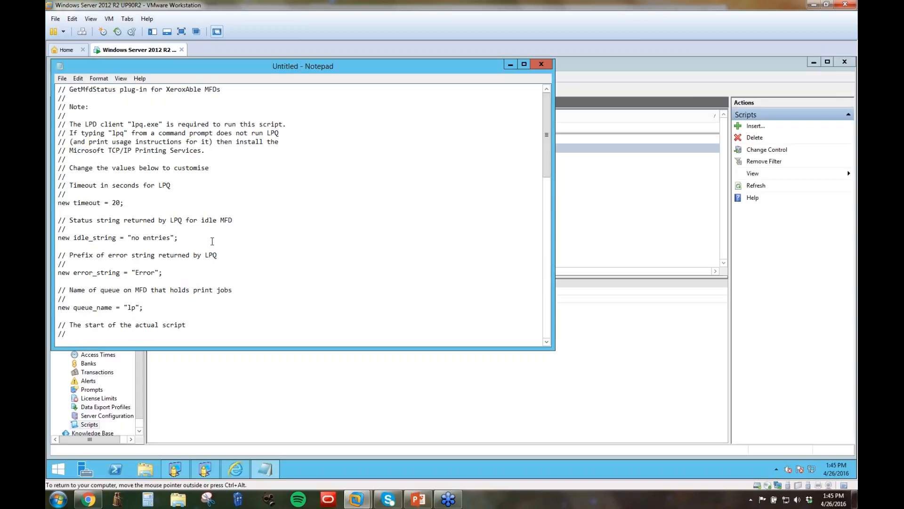
pyautogui.click(547, 64)
pyautogui.click(468, 262)
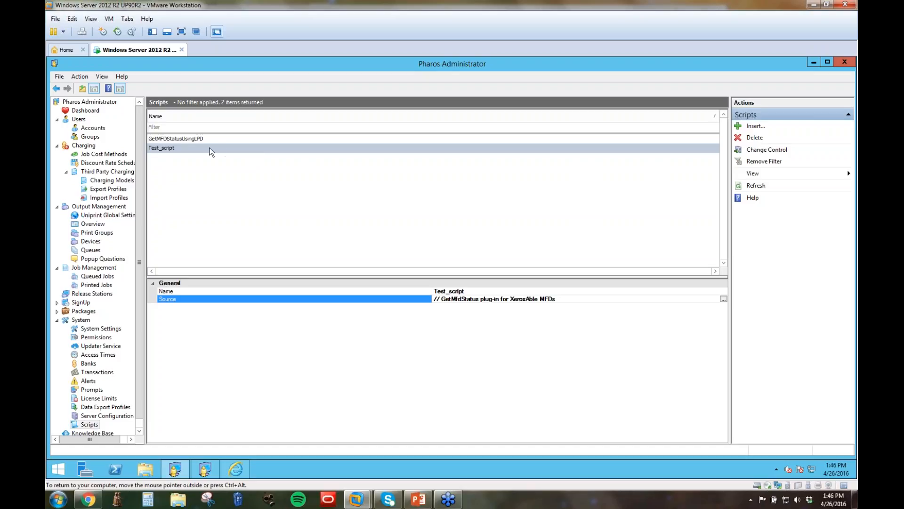
# Review the available package updates in the system's Updater Service, and collapse the System section.
pyautogui.click(112, 346)
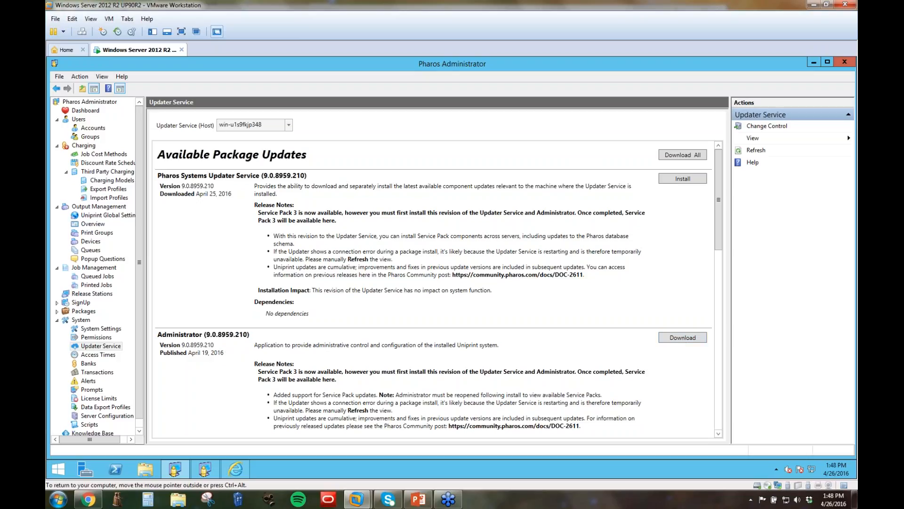
pyautogui.moveTo(715, 179); pyautogui.dragTo(256, 126)
pyautogui.click(57, 321)
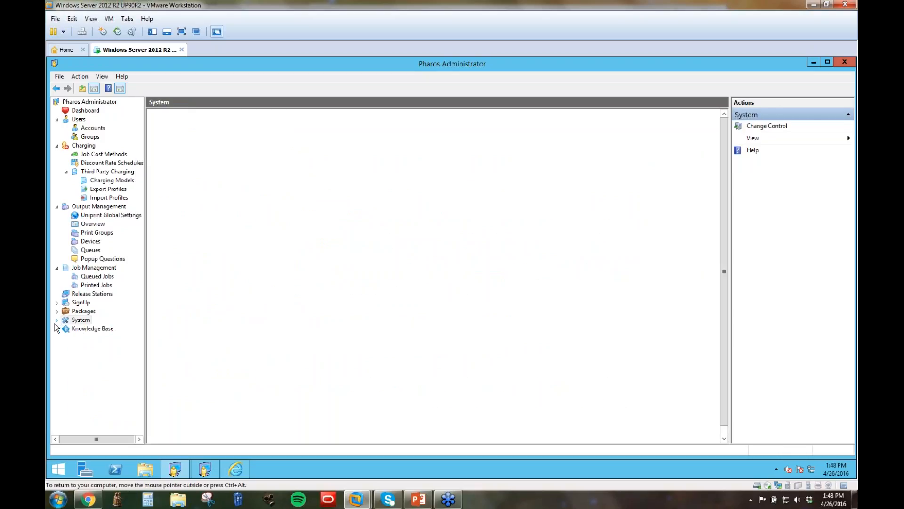
# Open Packages Global Settings and copy the Package Download & Update Location address.
pyautogui.click(57, 310)
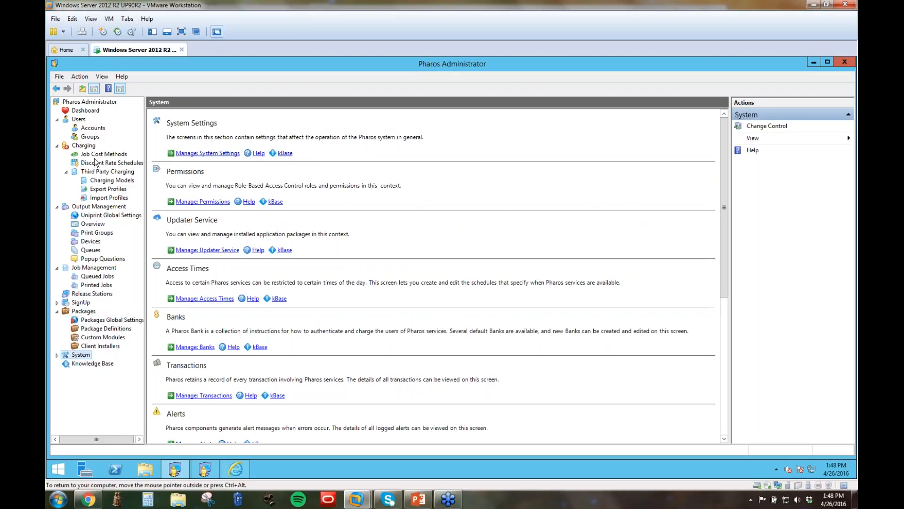
pyautogui.click(104, 321)
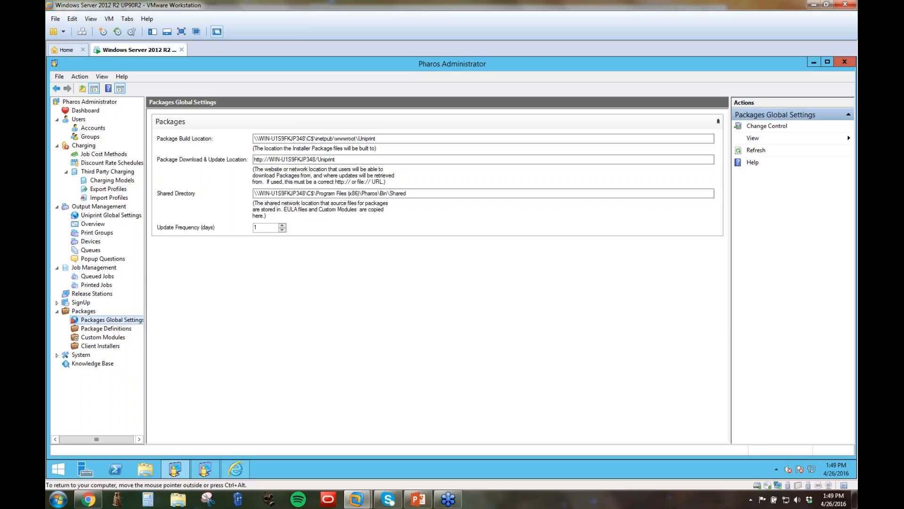
pyautogui.doubleClick(304, 161)
pyautogui.moveTo(304, 160); pyautogui.dragTo(160, 173)
pyautogui.hotkey('ctrl', 'c')
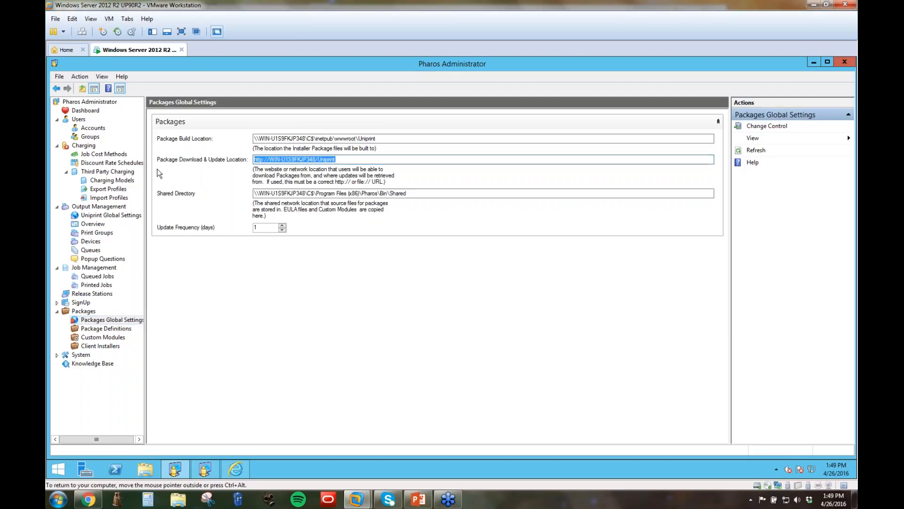
pyautogui.click(235, 468)
pyautogui.click(338, 77)
pyautogui.hotkey('ctrl', 'v')
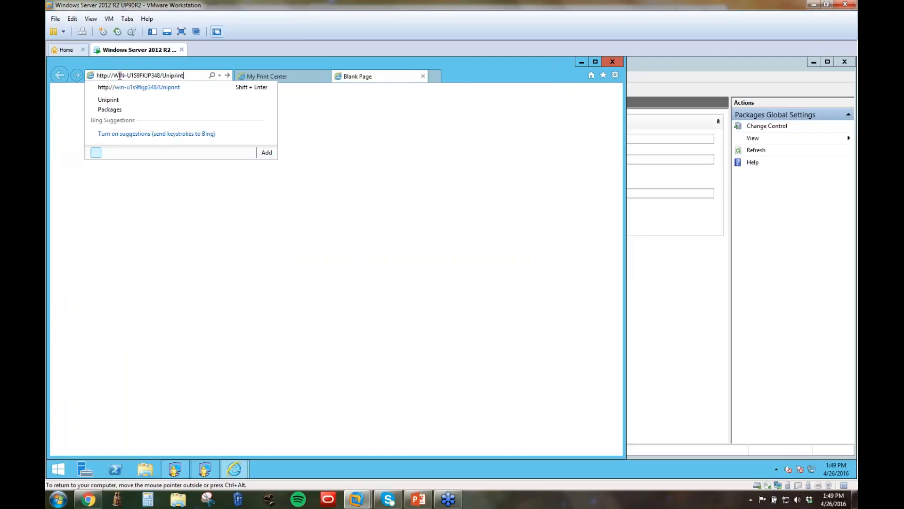
pyautogui.press('Return')
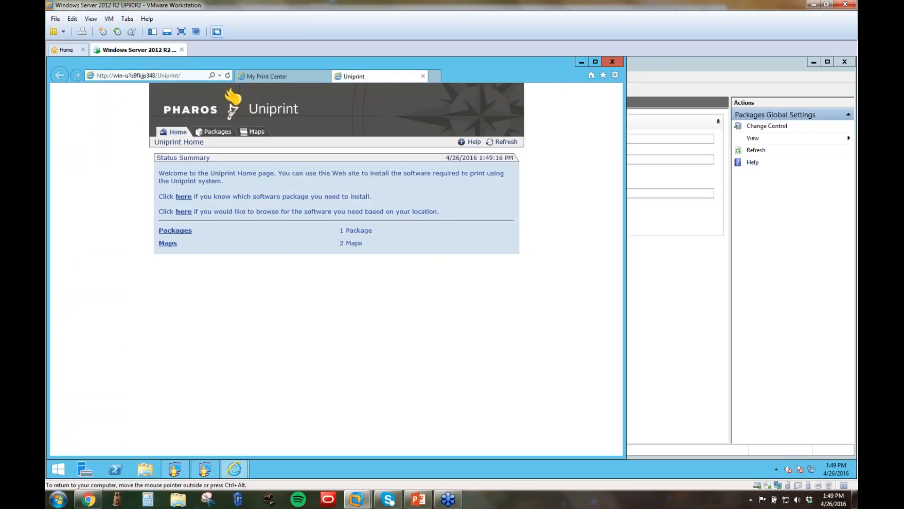
pyautogui.click(174, 231)
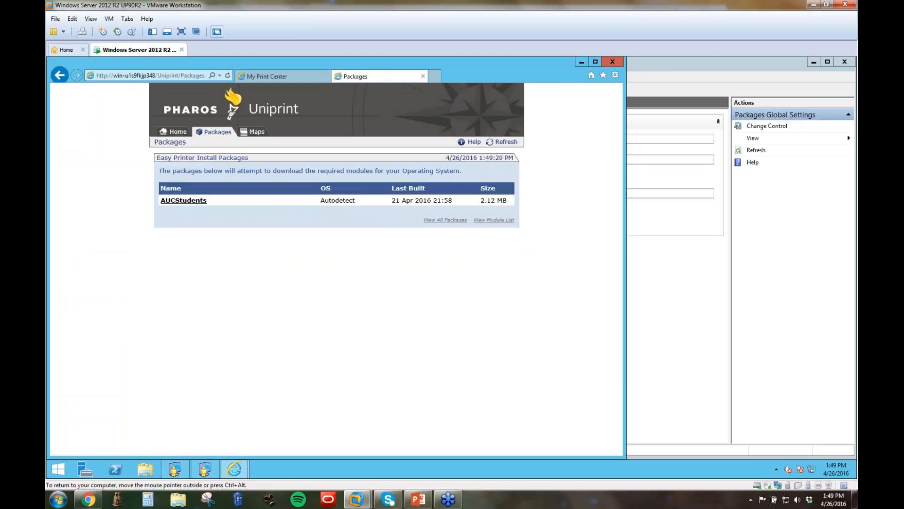
pyautogui.click(185, 204)
pyautogui.click(581, 63)
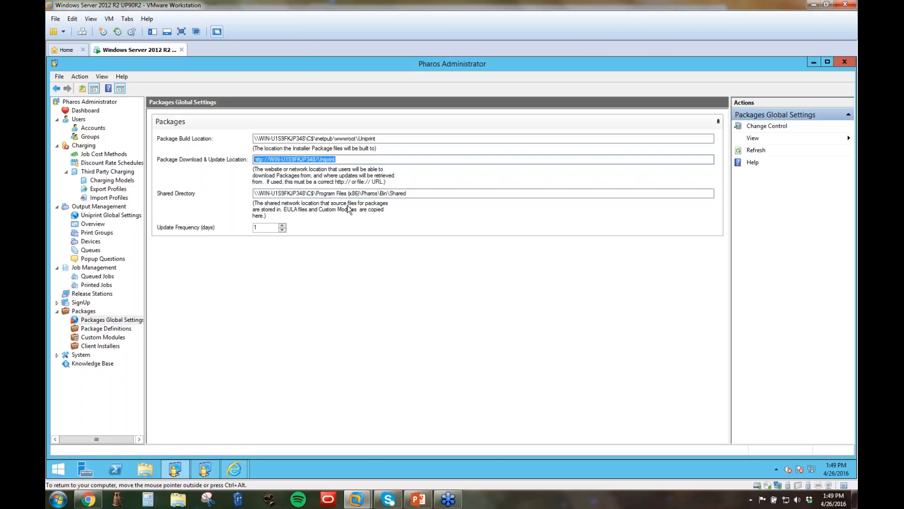
# Switch to File Explorer and open the package build folder C:\inetpub\wwwroot\Uniprint.
pyautogui.click(145, 473)
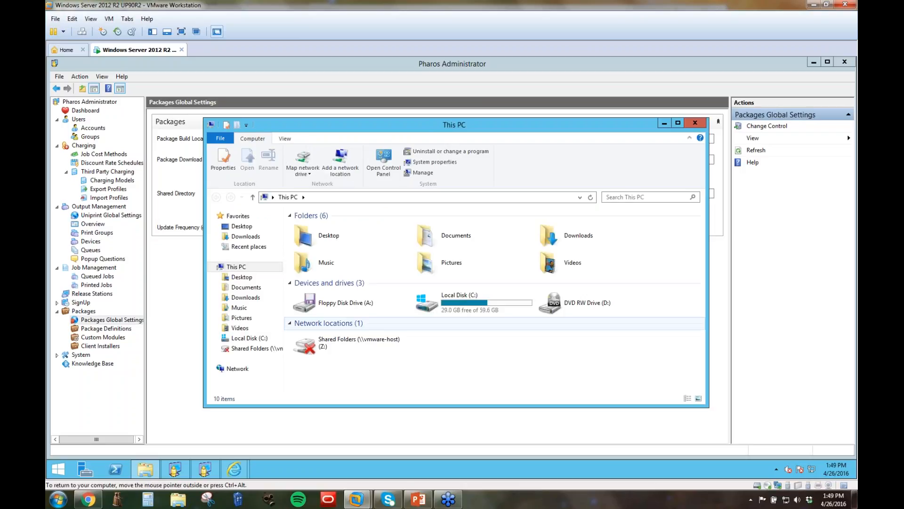
pyautogui.doubleClick(468, 299)
pyautogui.doubleClick(312, 235)
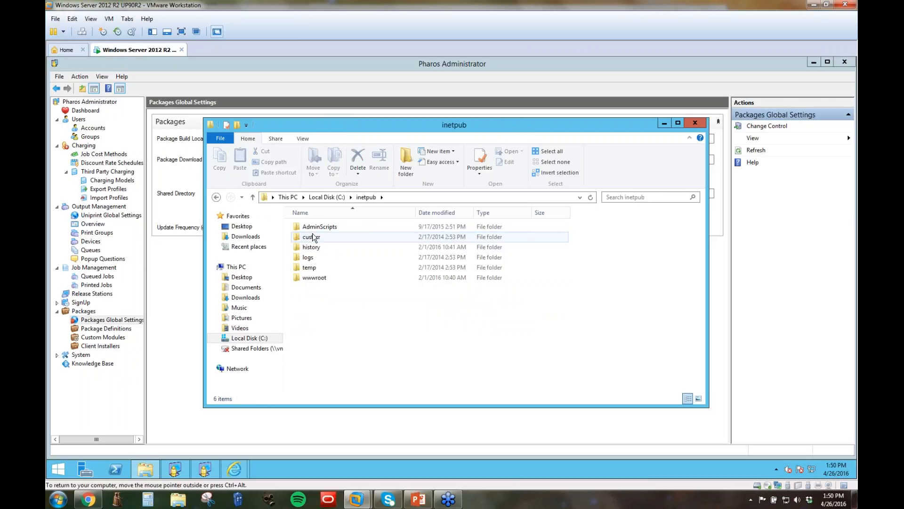
pyautogui.doubleClick(324, 277)
pyautogui.doubleClick(313, 268)
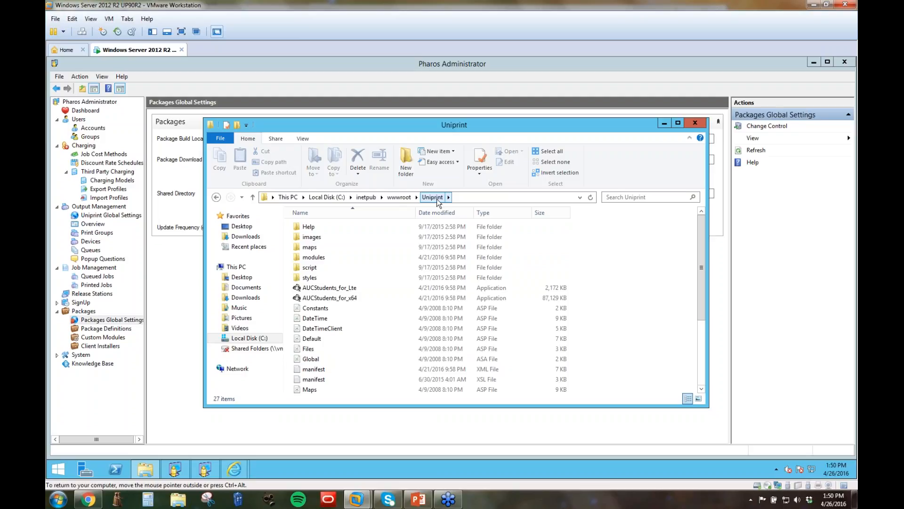
# Compare the AUCStudents_for_Lte and AUCStudents_for_x64 installer files, and close the folder window.
pyautogui.click(348, 288)
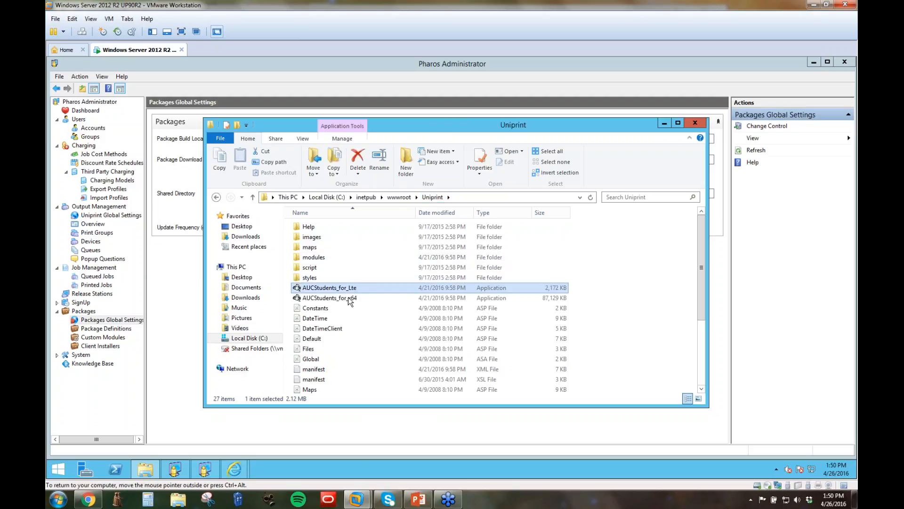
pyautogui.click(348, 298)
pyautogui.click(350, 288)
pyautogui.click(353, 299)
pyautogui.click(353, 289)
pyautogui.click(360, 298)
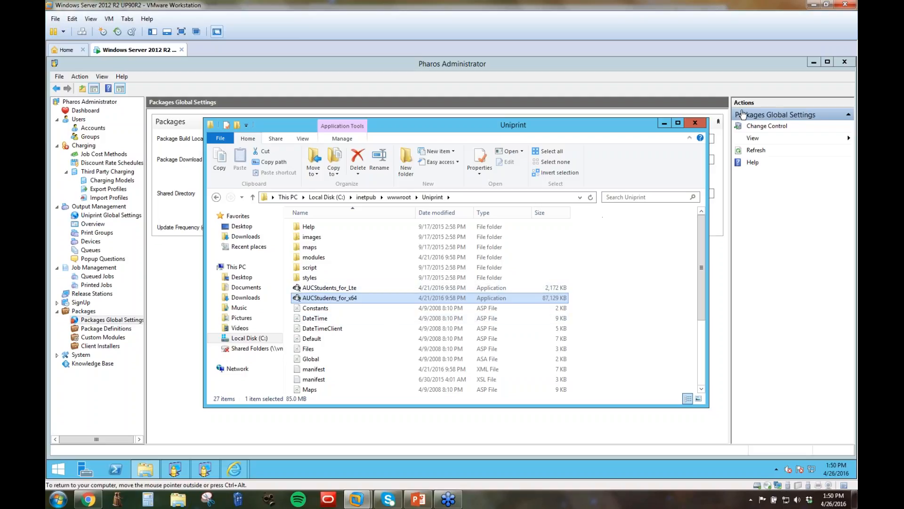
pyautogui.click(695, 122)
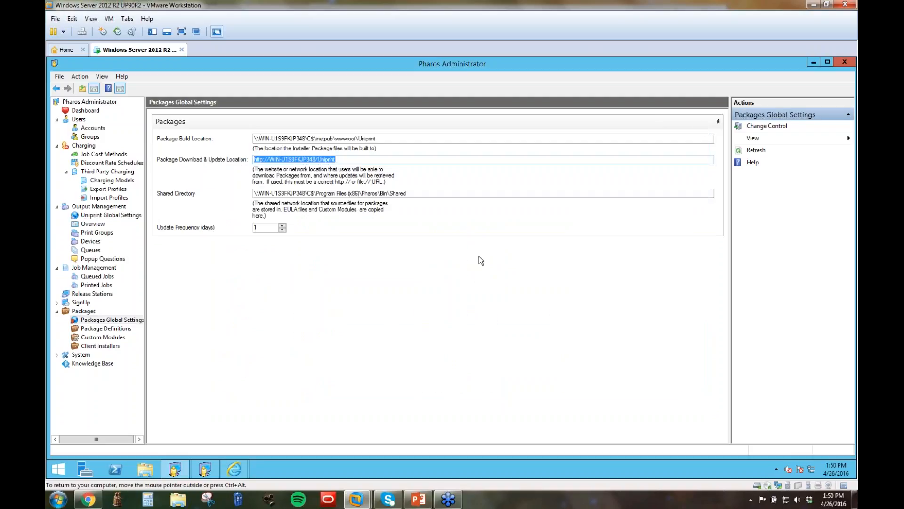
# Highlight the Package Build Location path and the Shared Directory path in Packages Global Settings.
pyautogui.hotkey('shift', 'Tab')
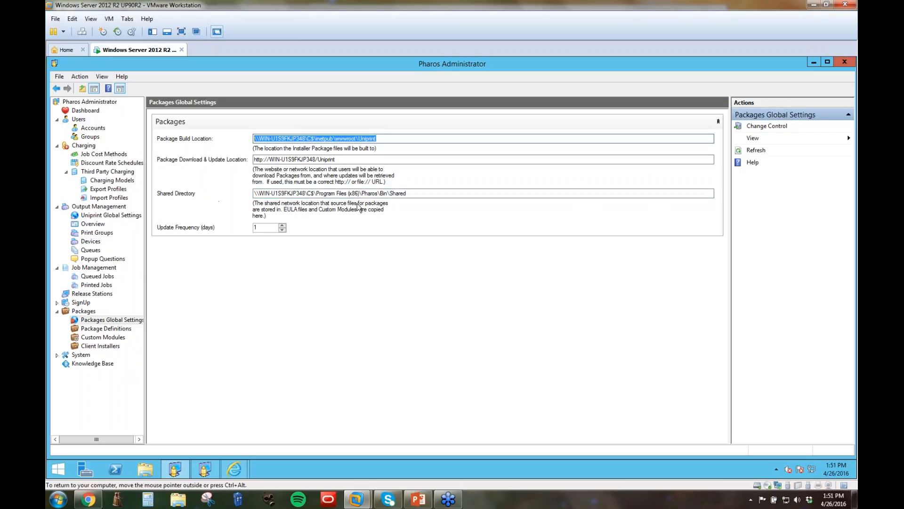
pyautogui.moveTo(409, 193); pyautogui.dragTo(228, 187)
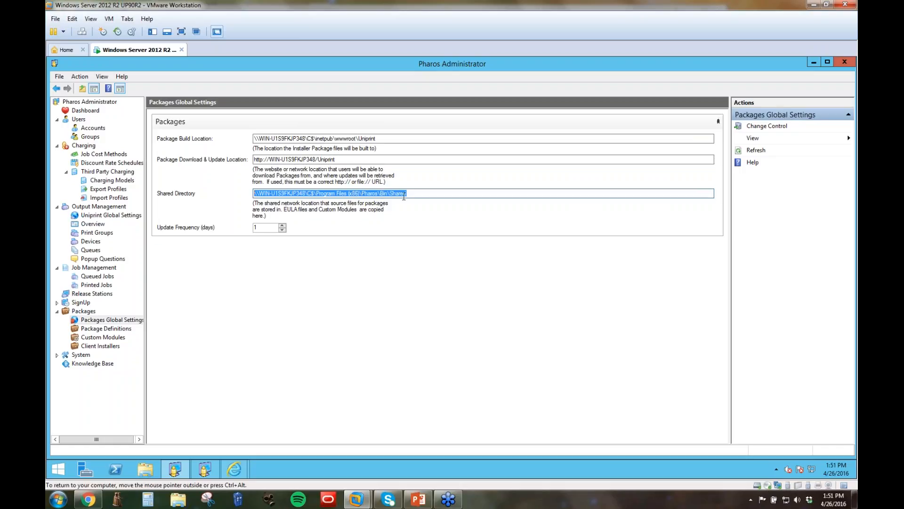
# Open Package Definitions and review the AUCStudents package's Pharos Supplied Modules and Queues choices without changing them.
pyautogui.click(118, 329)
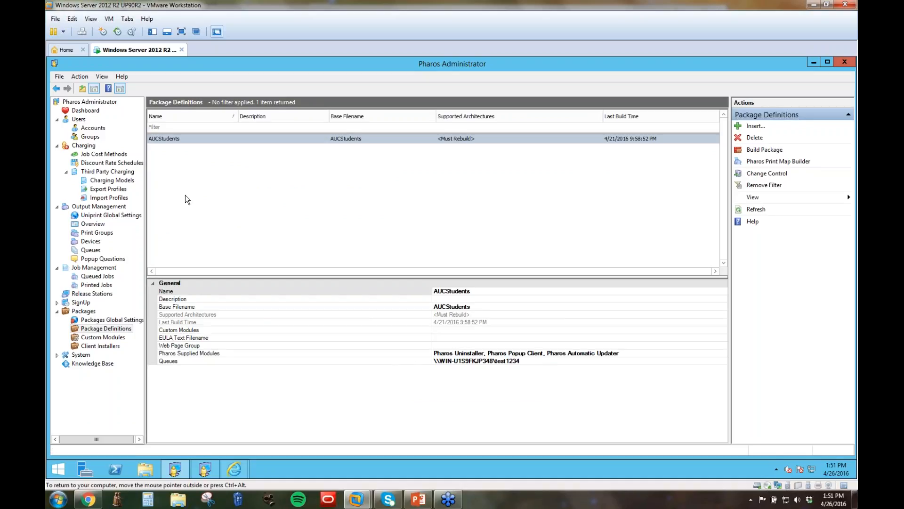
pyautogui.moveTo(183, 355)
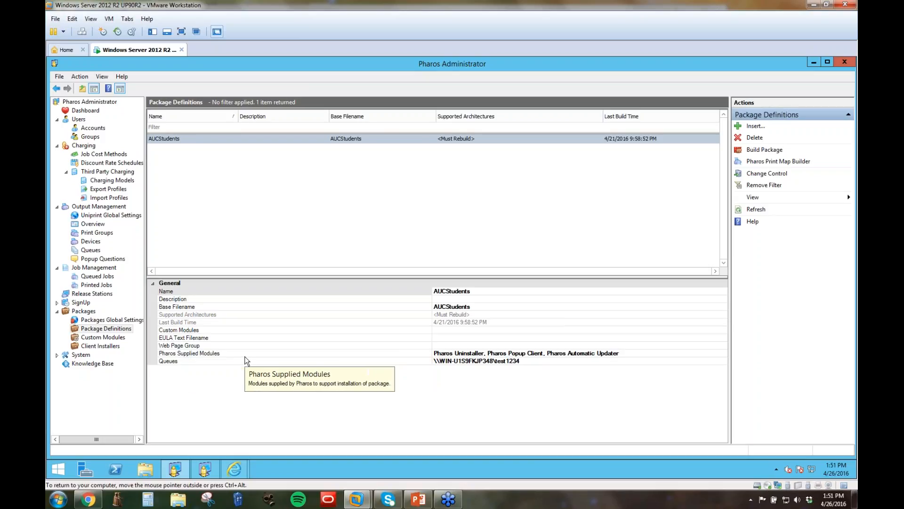
pyautogui.click(500, 354)
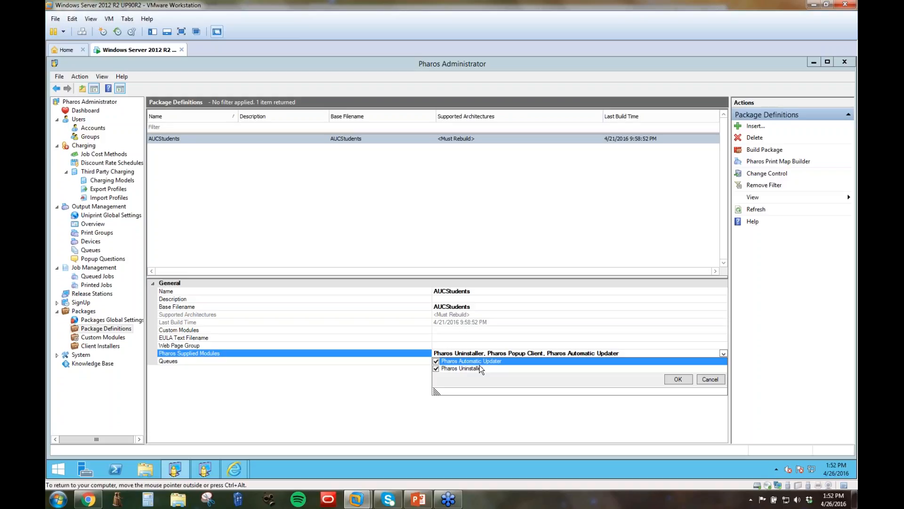
pyautogui.click(346, 287)
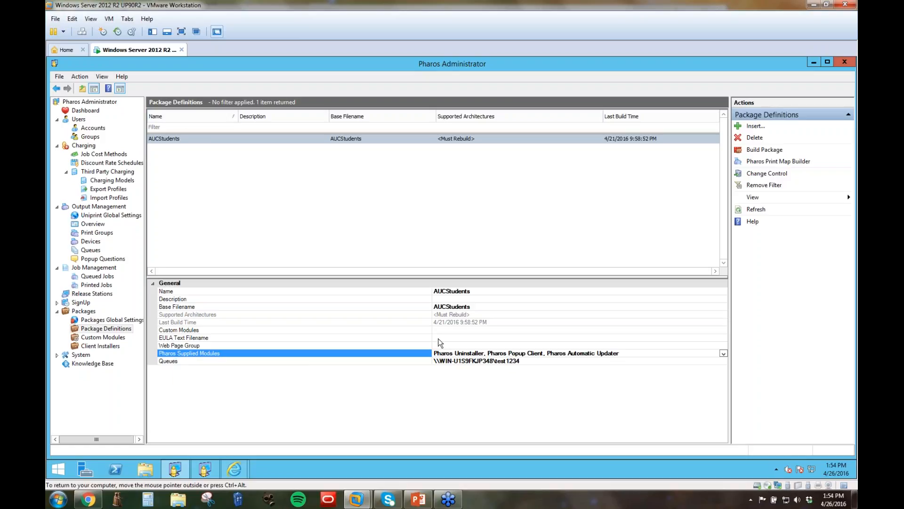
pyautogui.click(724, 361)
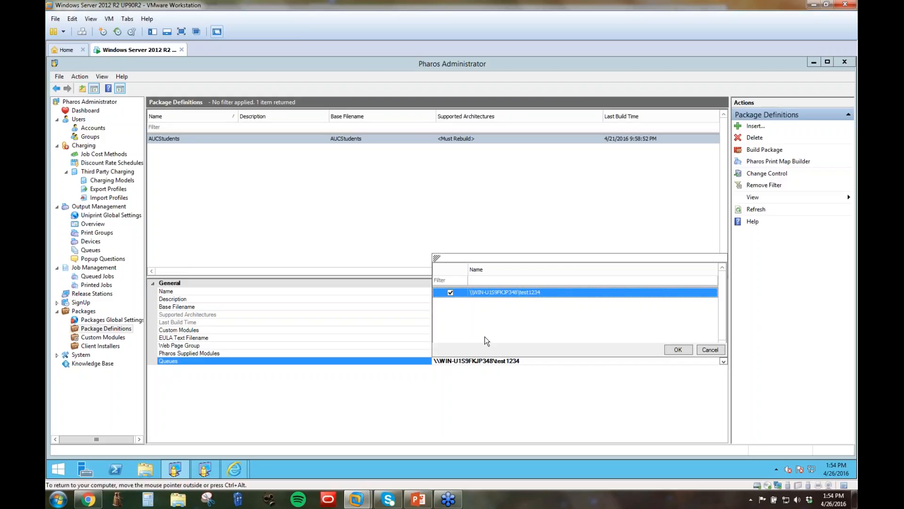
pyautogui.click(709, 350)
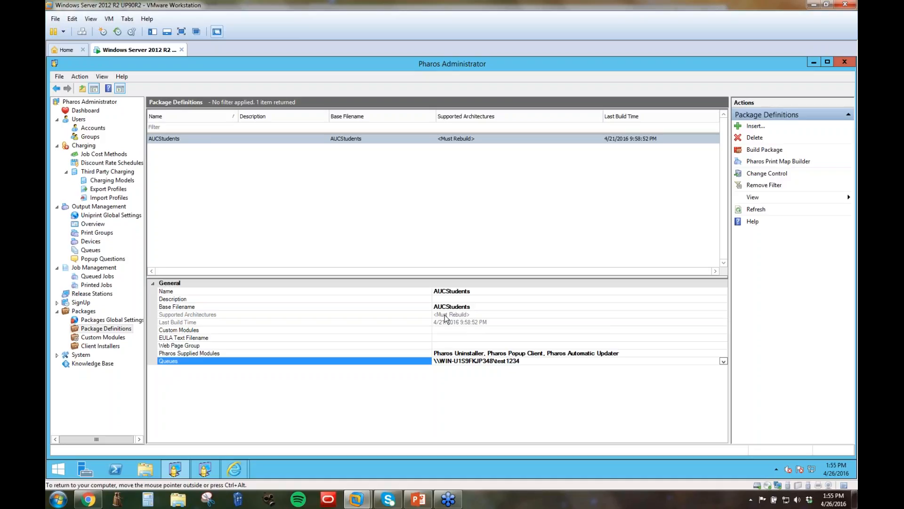
# Build the AUCStudents package with verifying, file building and manifest syncing enabled, and close Package Builder when it finishes.
pyautogui.click(753, 150)
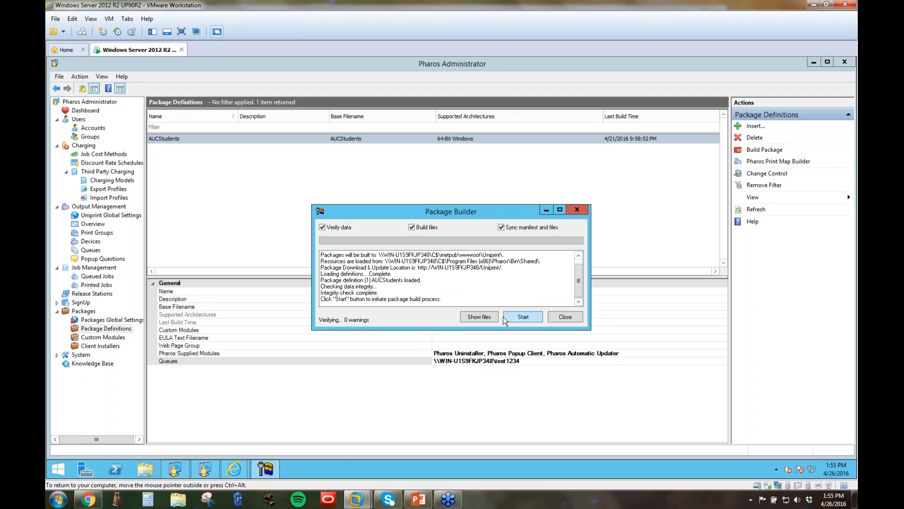
pyautogui.click(525, 314)
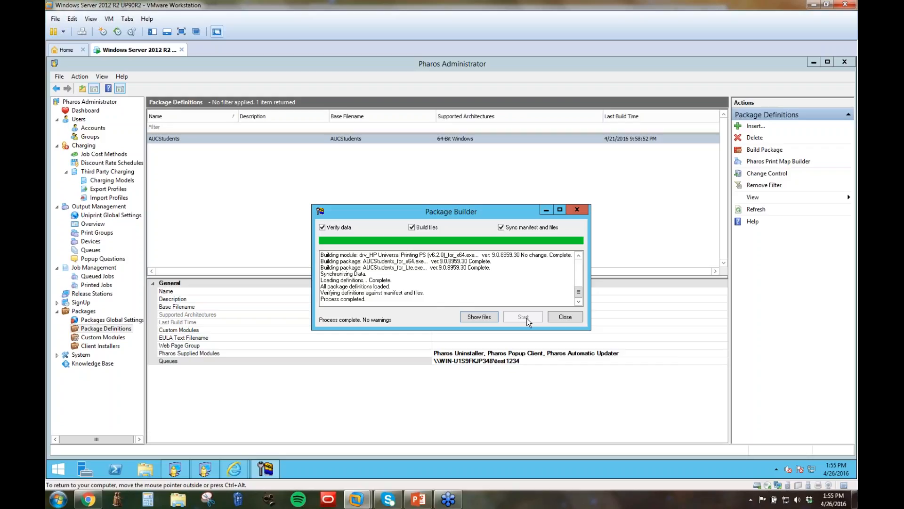
pyautogui.click(580, 316)
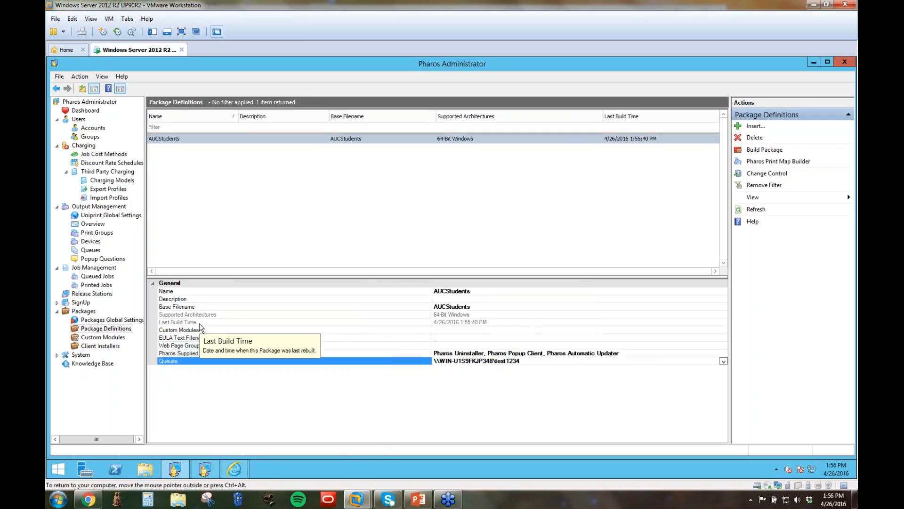
# Open the Knowledge Base and expand the Submit a Ticket section to view the support contact options, and collapse it again.
pyautogui.click(81, 365)
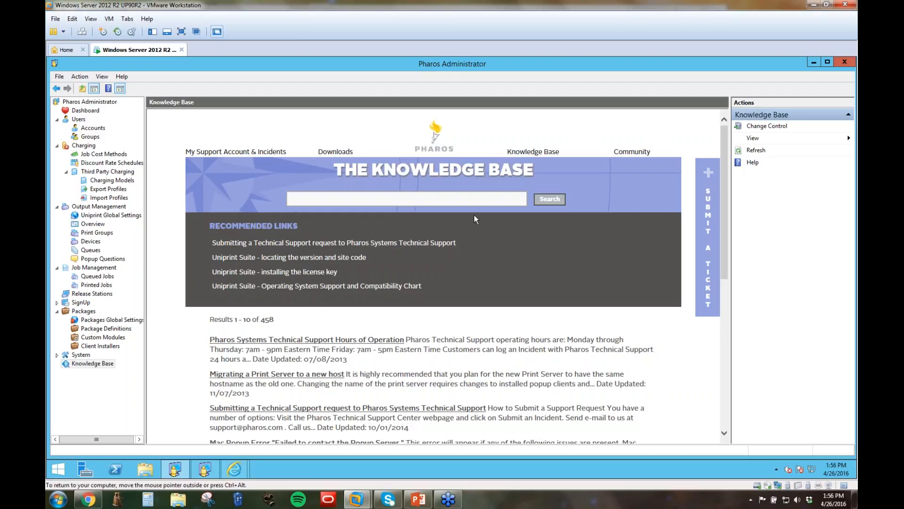
pyautogui.click(707, 229)
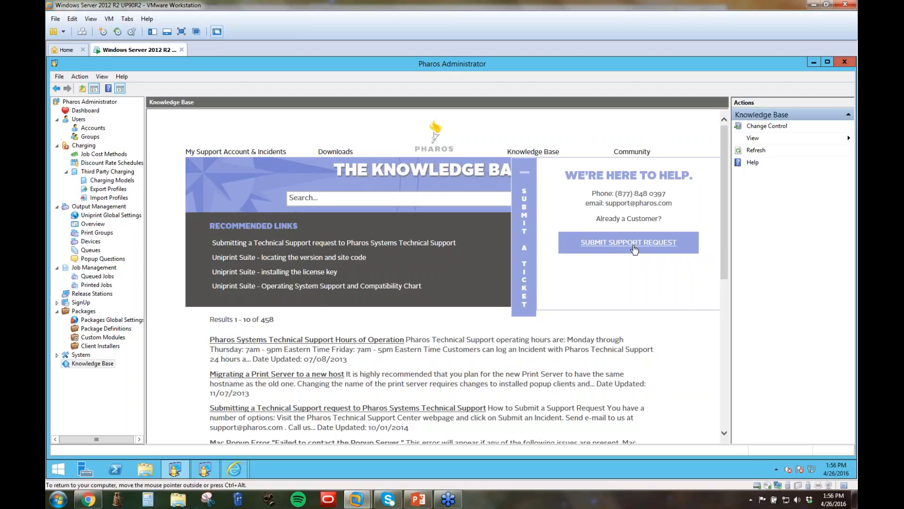
pyautogui.click(524, 250)
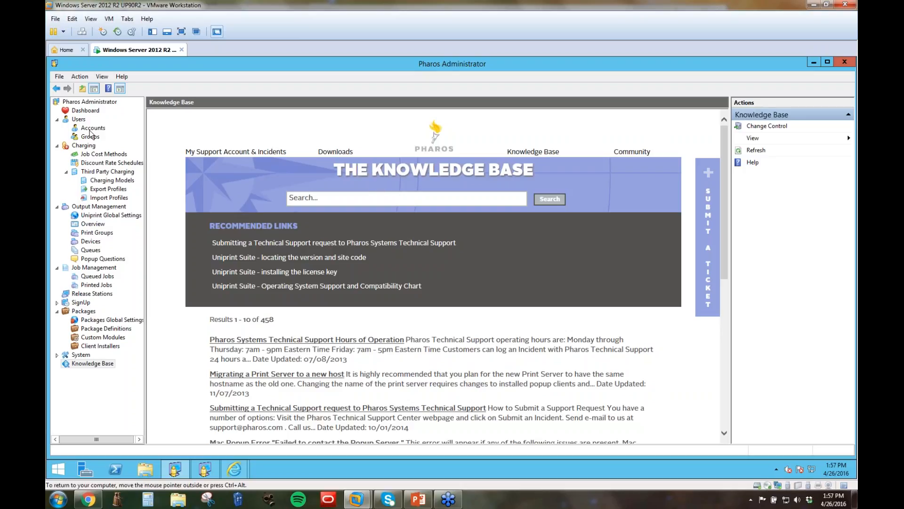
# Open the user Accounts list, view its context help topic About Users, and close the help window.
pyautogui.click(87, 128)
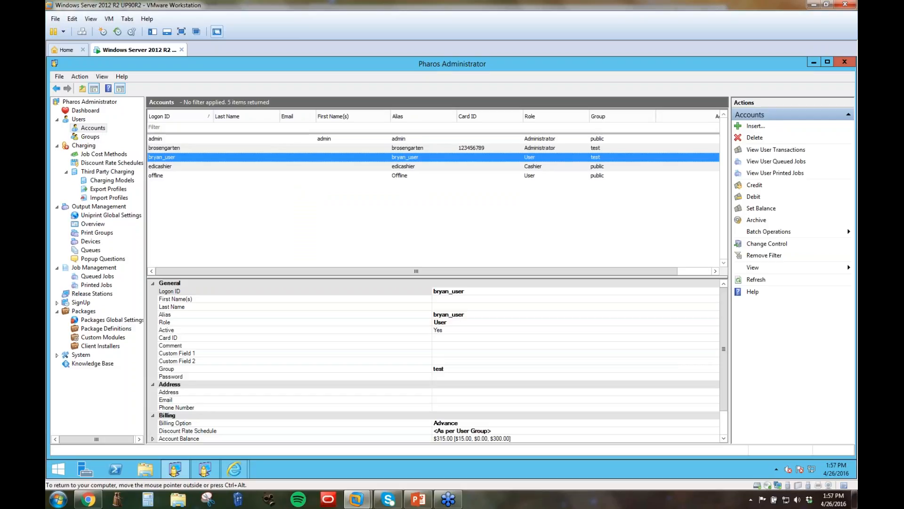
pyautogui.press('F1')
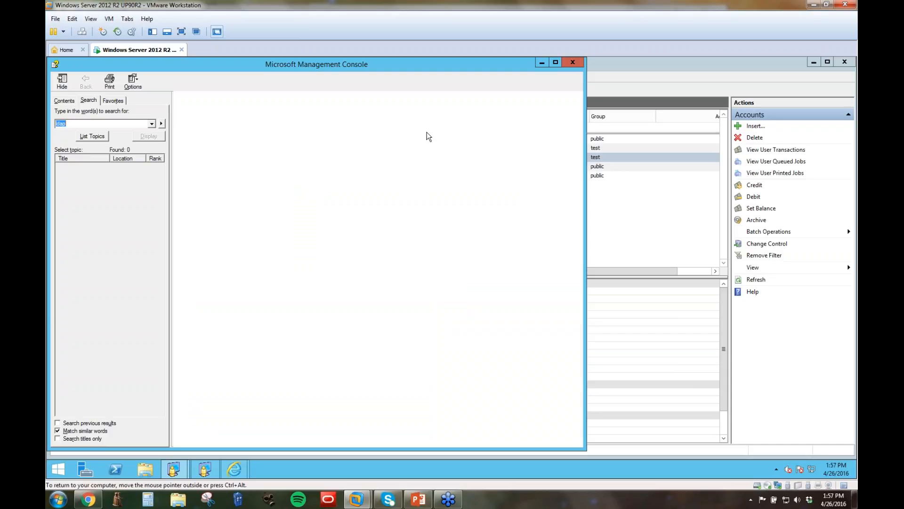
pyautogui.click(578, 64)
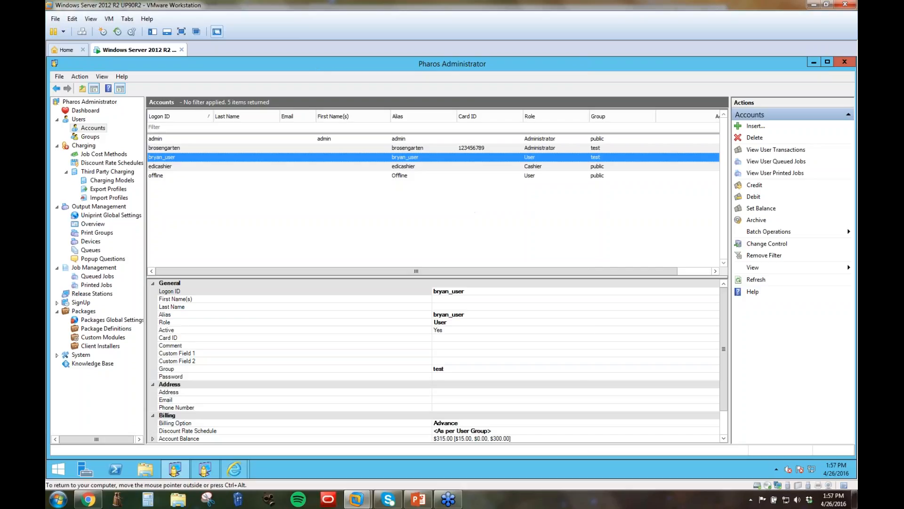
pyautogui.press('F1')
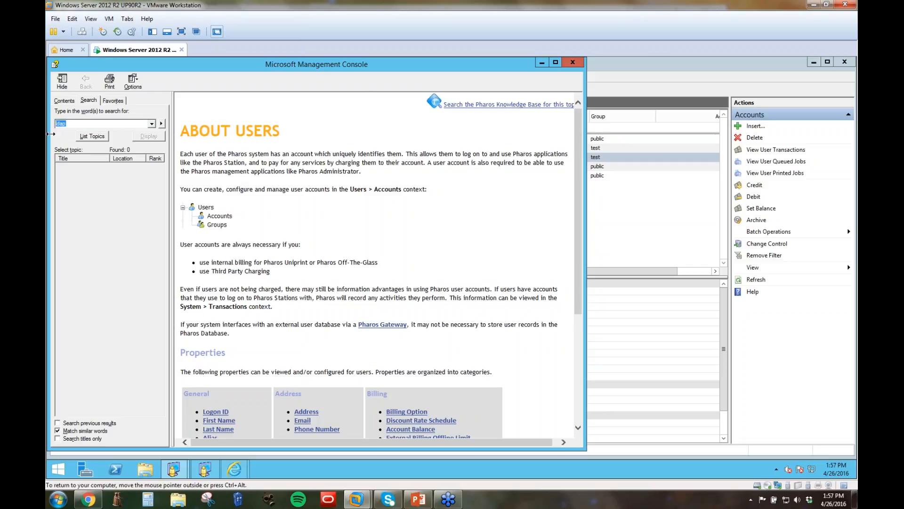
pyautogui.click(573, 63)
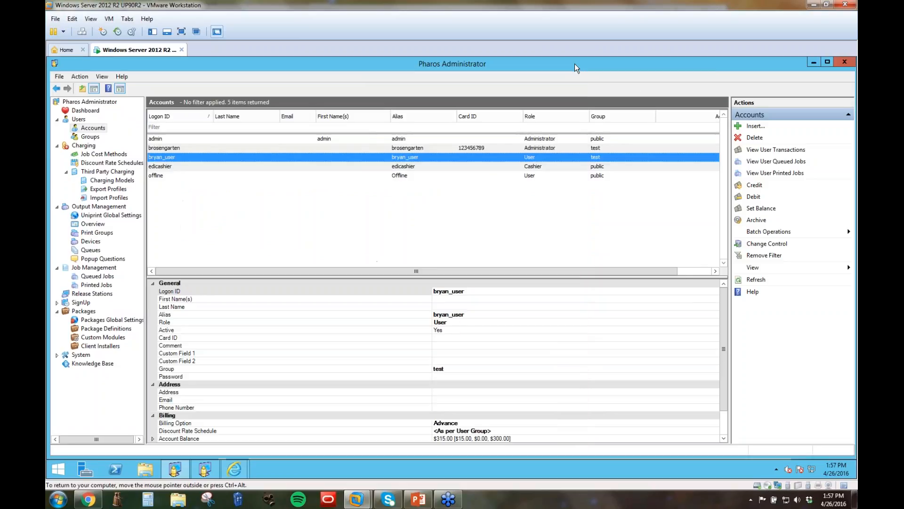
# Minimize the virtual machine window to reach PowerPoint, select the Q&A slide, and start the slide show from that slide.
pyautogui.click(814, 6)
pyautogui.scroll(-1, 155, 396)
pyautogui.scroll(-1, 155, 395)
pyautogui.click(95, 378)
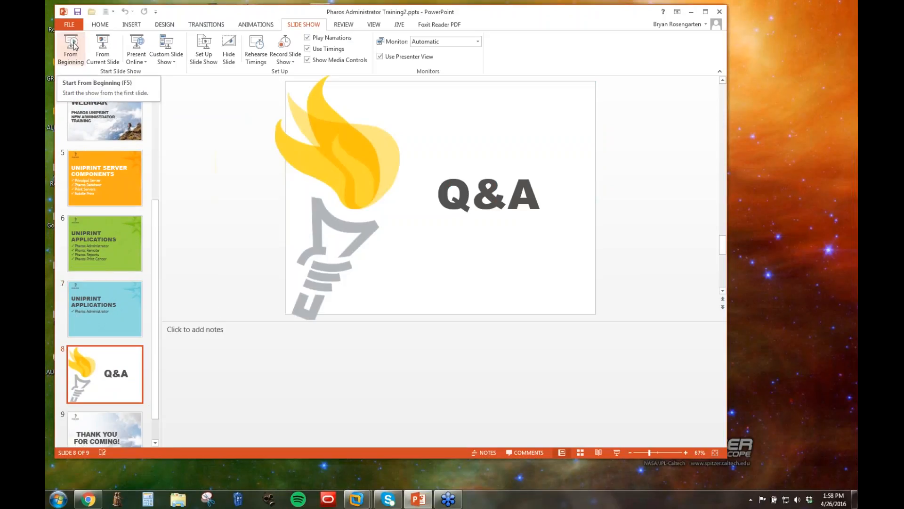
pyautogui.click(108, 45)
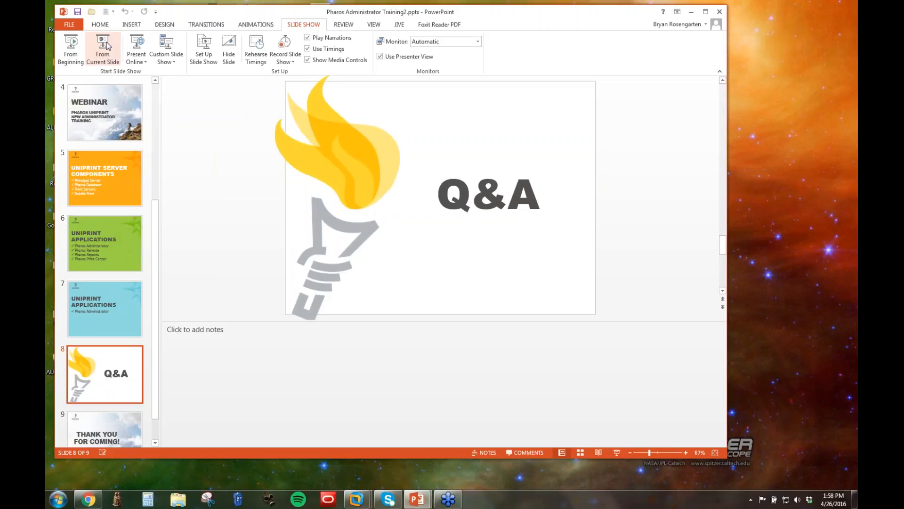